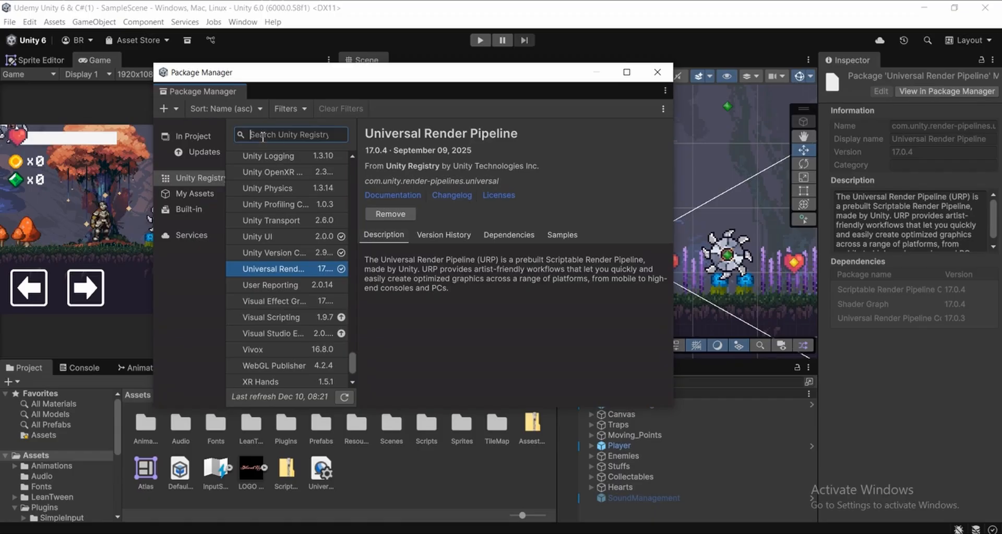
# Step: Check the Universal Render Pipeline package in the Unity Registry, then close the Package Manager
pyautogui.click(275, 270)
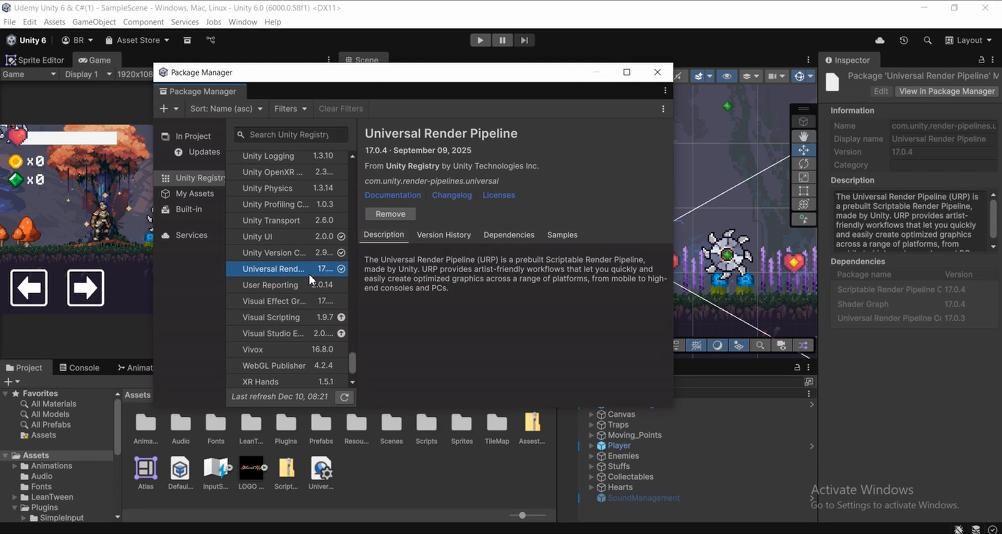
pyautogui.moveTo(425, 82); pyautogui.dragTo(399, 83)
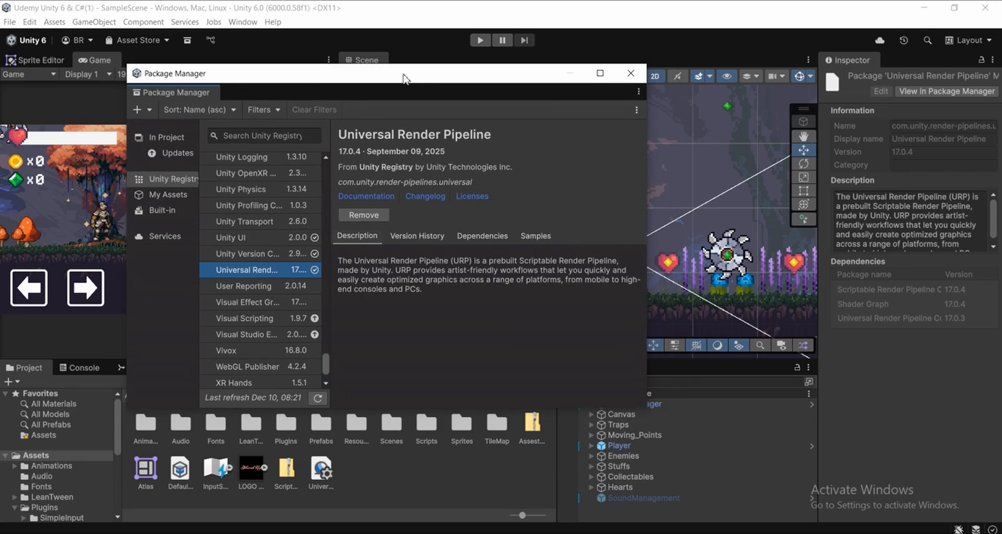
pyautogui.click(630, 78)
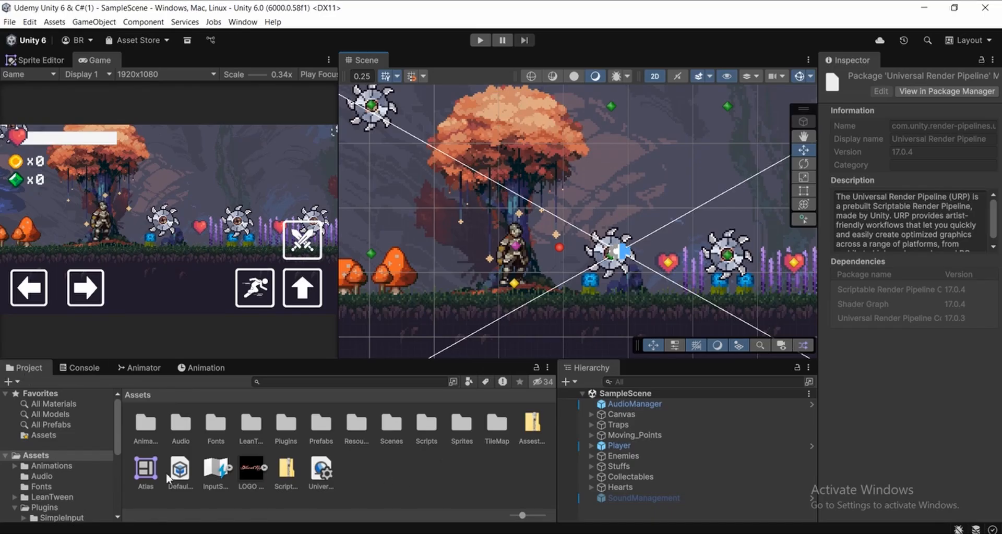
pyautogui.rightClick(430, 465)
pyautogui.moveTo(488, 166)
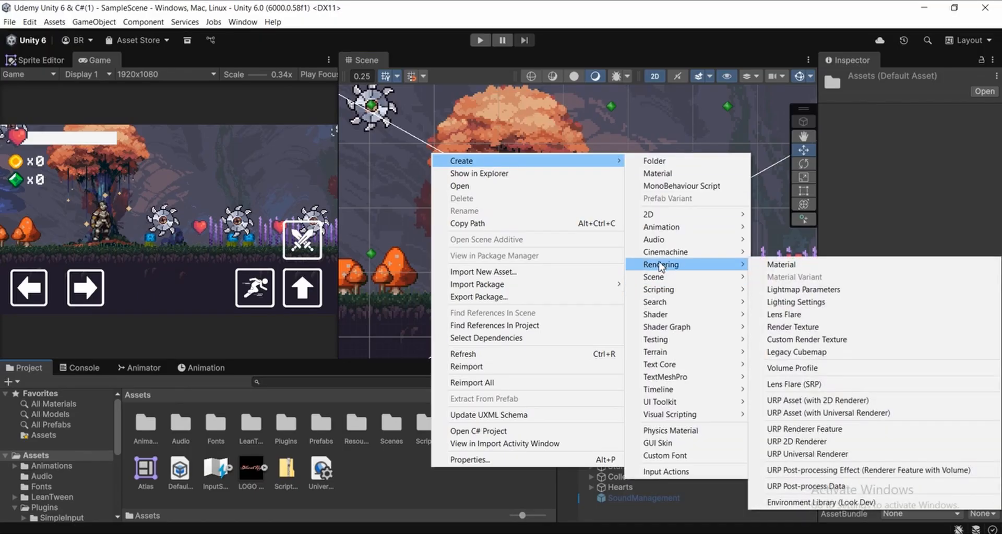
pyautogui.click(371, 494)
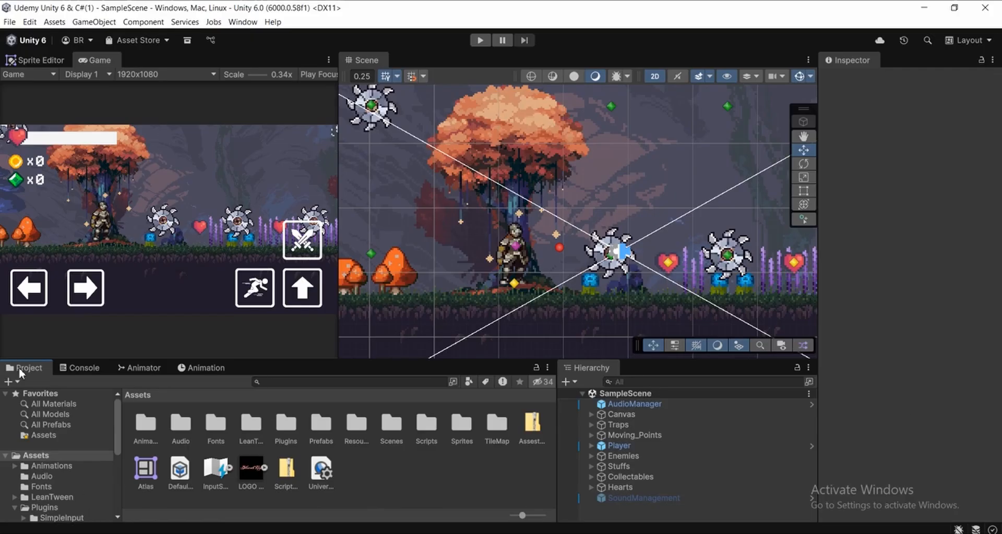
# Step: Create a URP Asset (with 2D Renderer) in the Assets folder, keeping its default name
pyautogui.rightClick(423, 459)
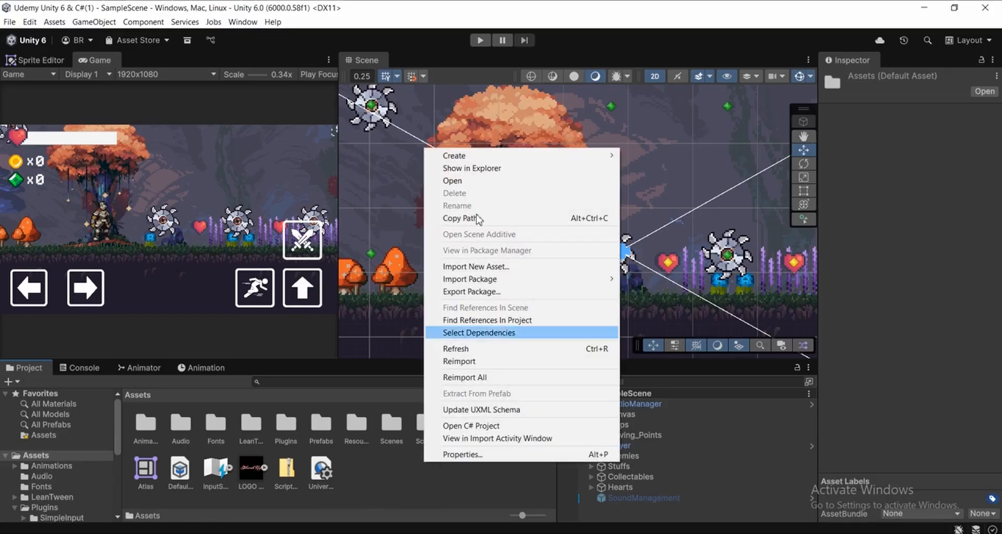
pyautogui.moveTo(476, 157)
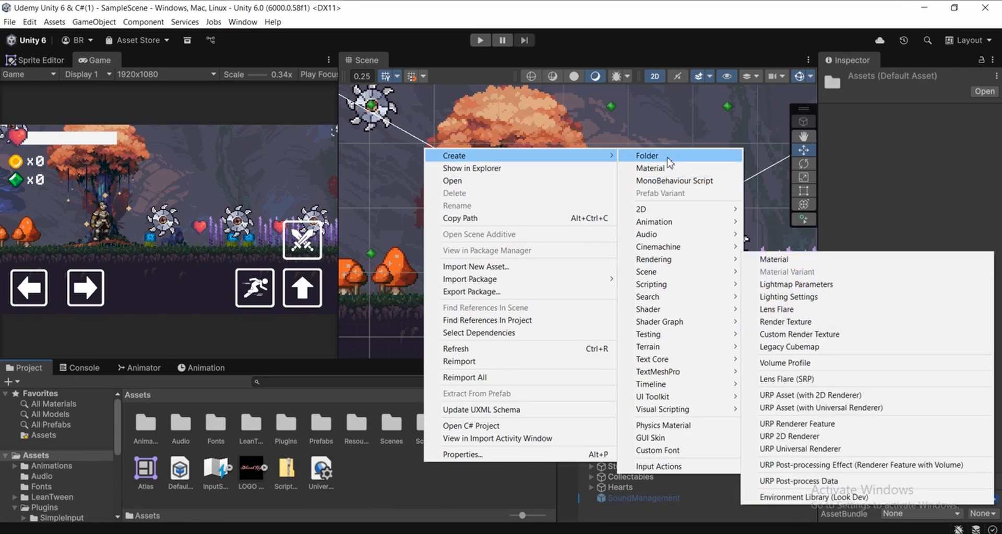
pyautogui.moveTo(664, 260)
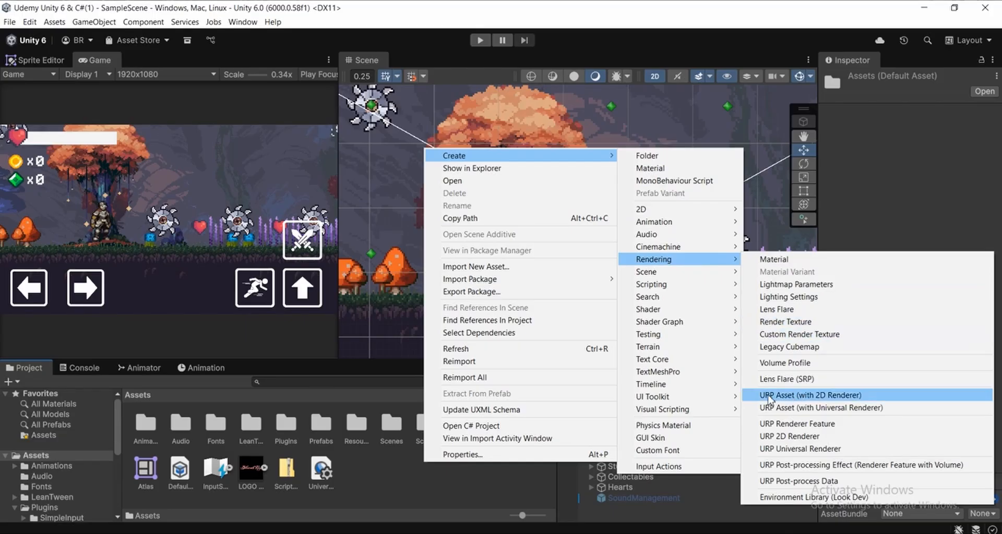
pyautogui.click(840, 402)
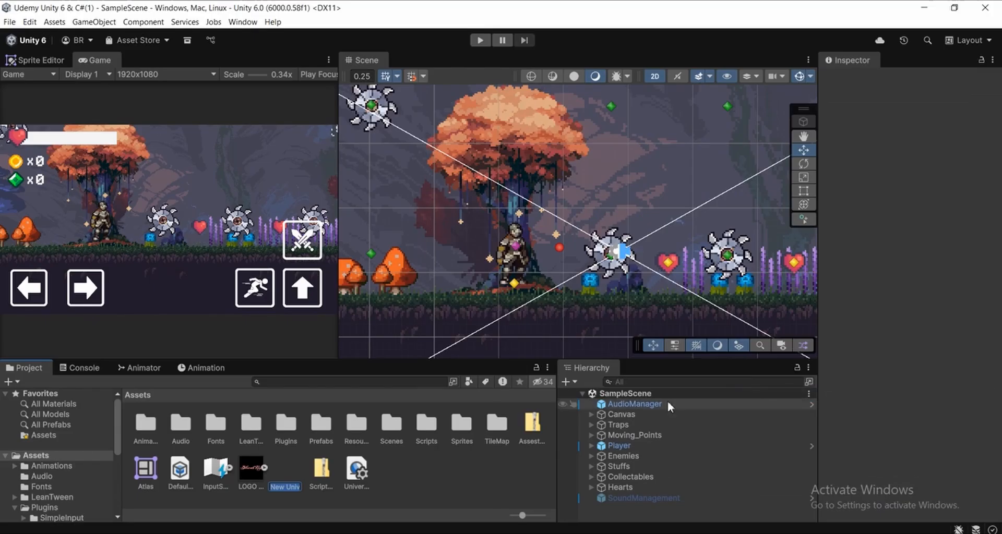
pyautogui.click(456, 455)
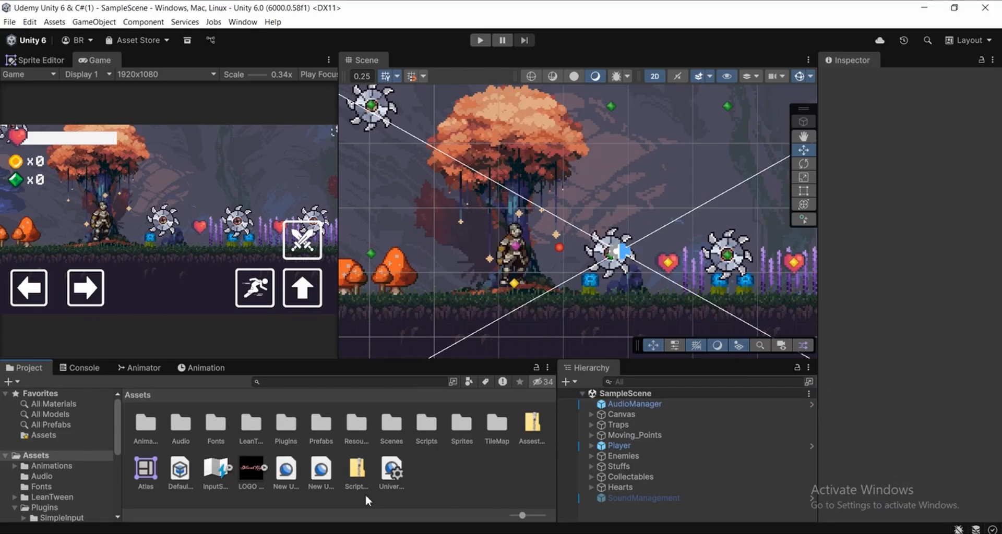
# Step: Rename the new Universal Render Pipeline asset, not its renderer asset, as URP
pyautogui.click(316, 476)
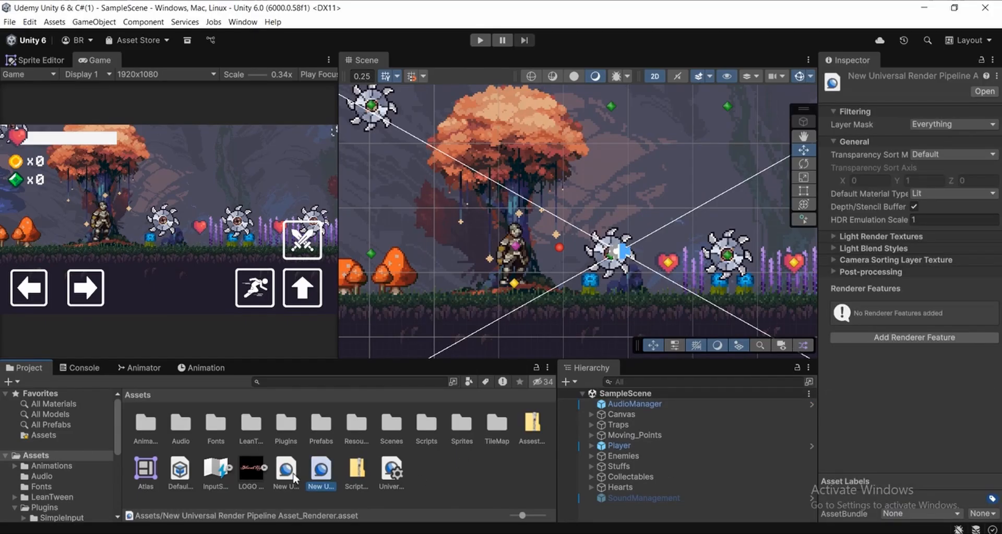
pyautogui.click(290, 479)
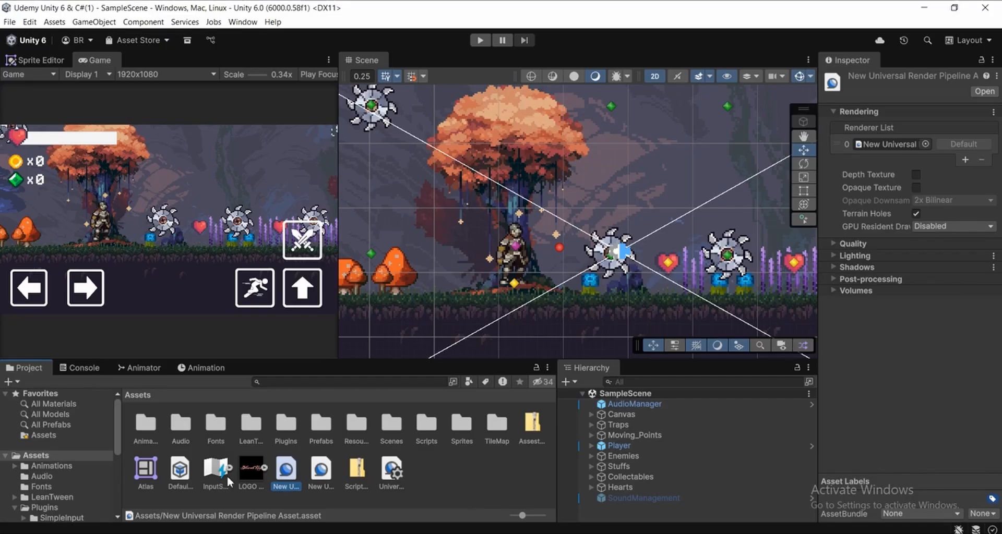
pyautogui.rightClick(287, 483)
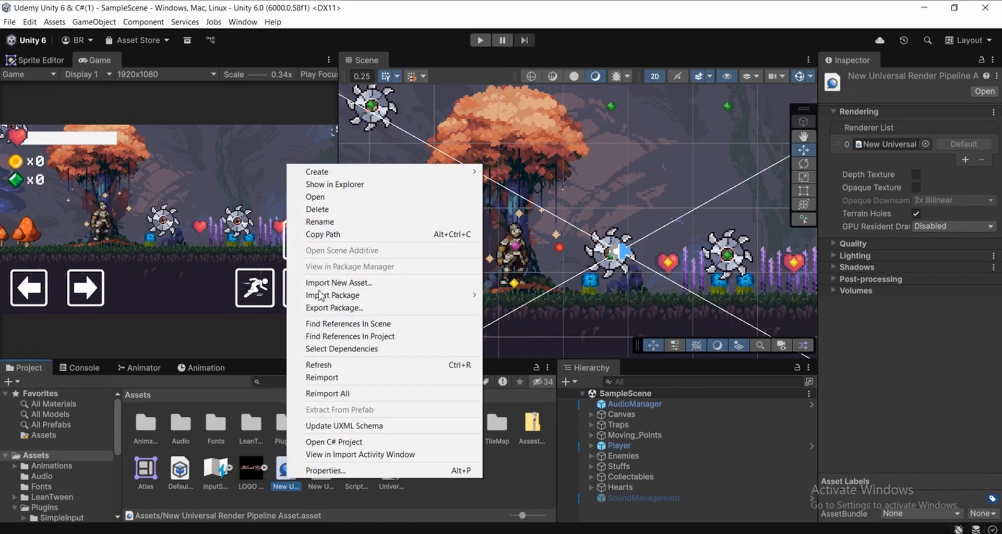
pyautogui.click(320, 222)
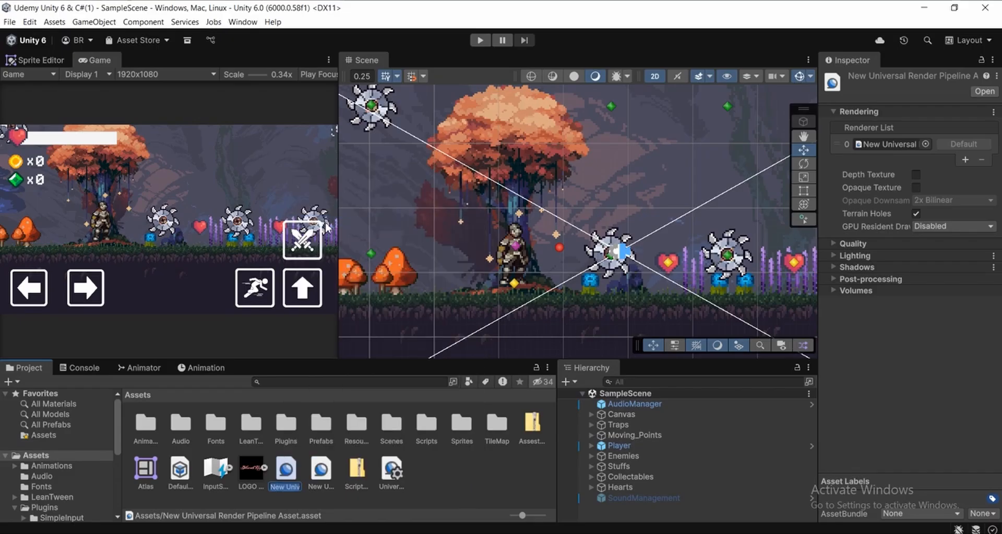
pyautogui.write('URP')
pyautogui.press('Return')
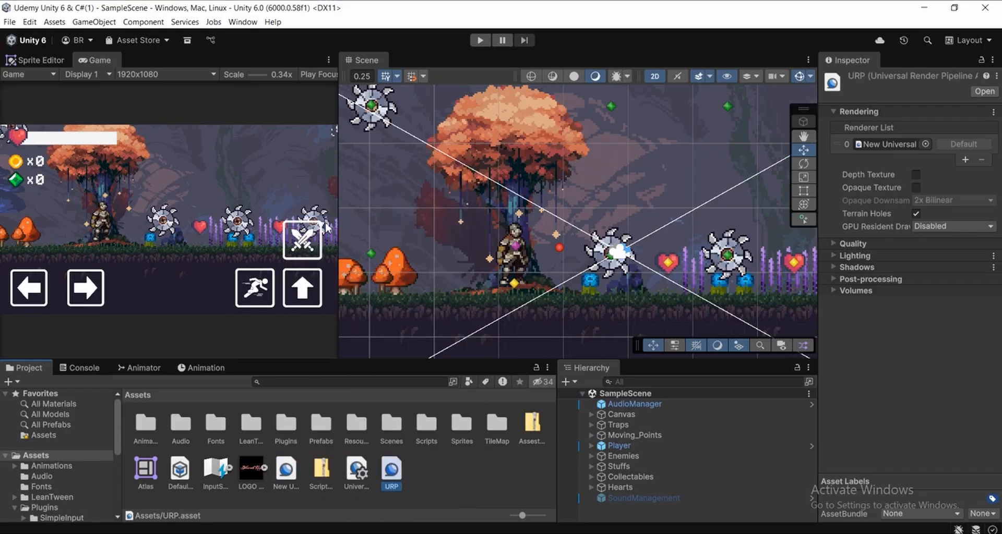
pyautogui.click(408, 489)
pyautogui.click(387, 476)
pyautogui.click(437, 481)
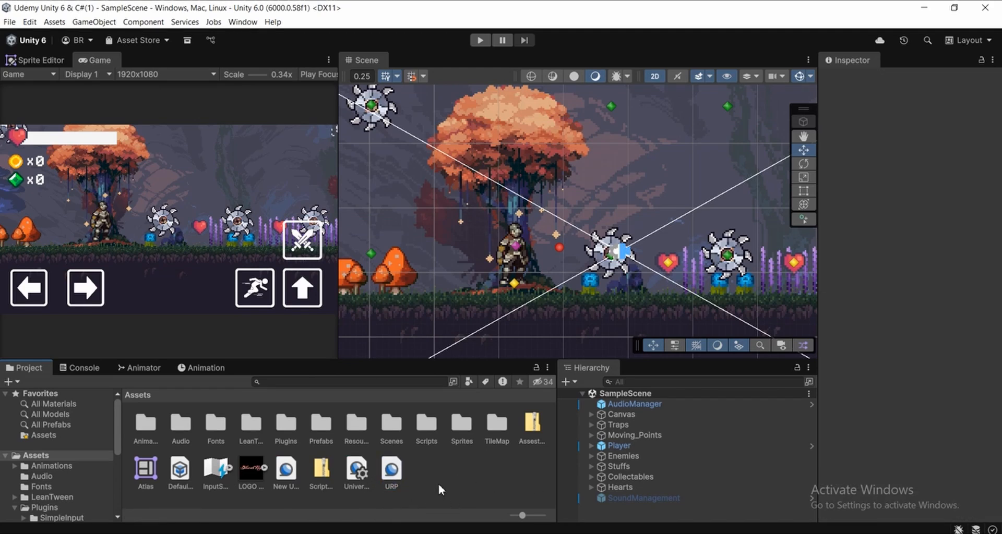
# Step: Examine the URP asset's renderer list and the renderer data available for it
pyautogui.rightClick(444, 468)
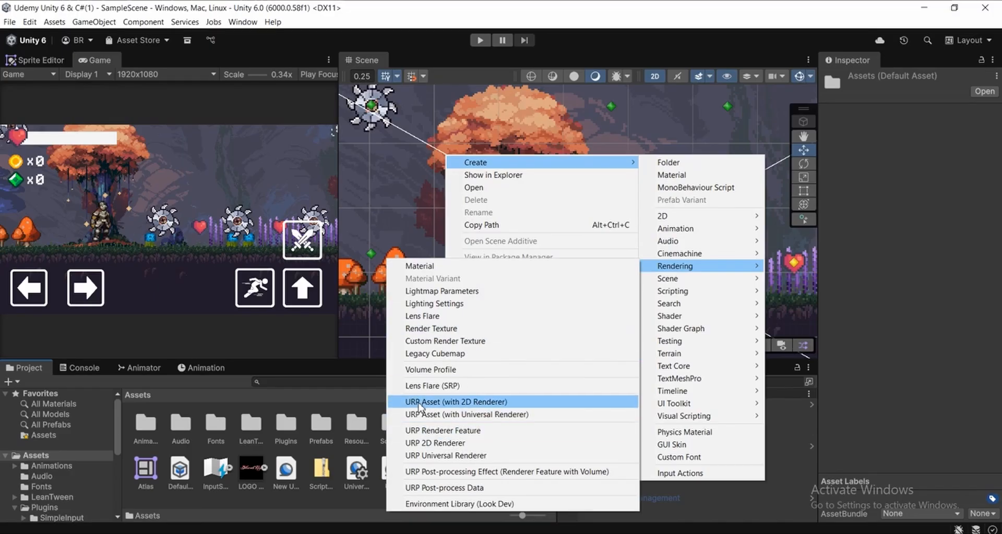
pyautogui.click(489, 406)
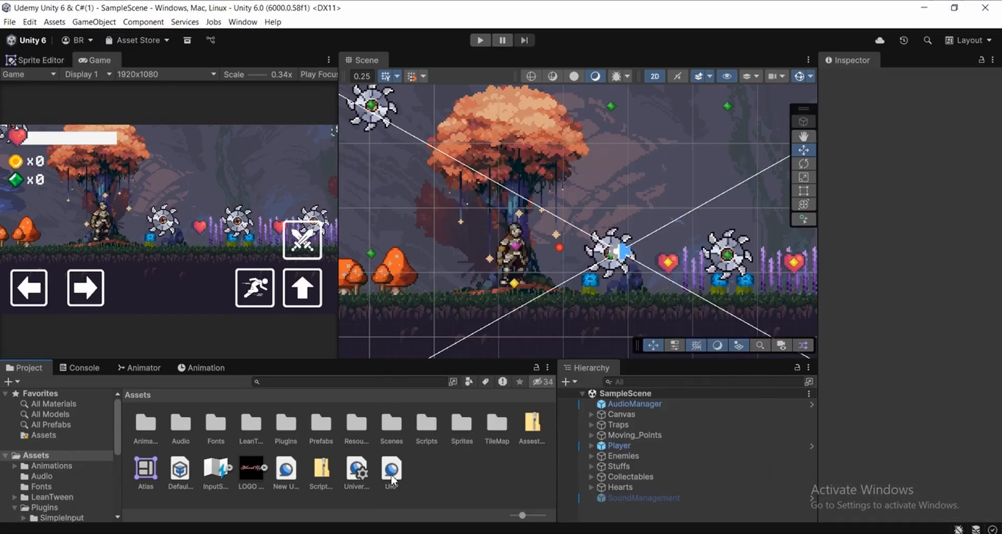
pyautogui.click(391, 473)
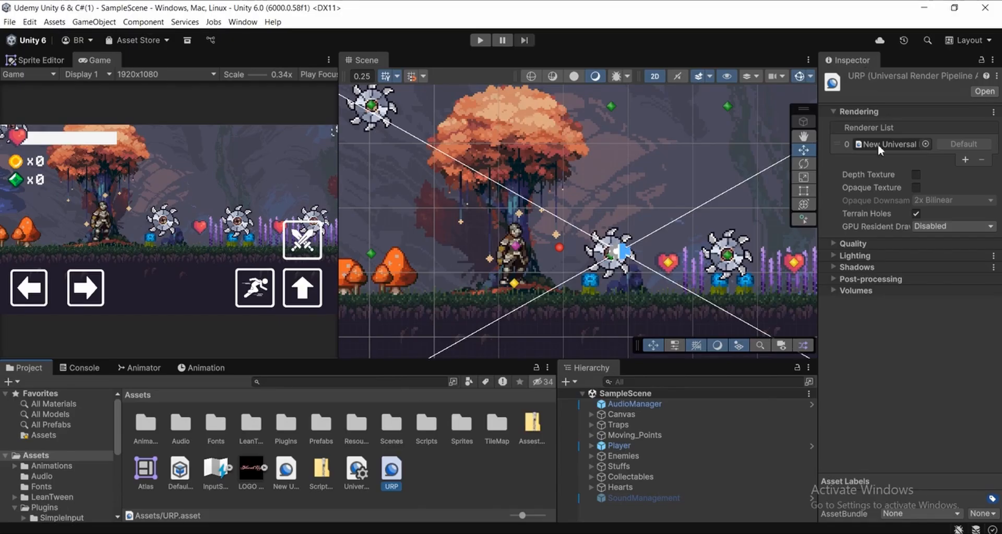
pyautogui.click(926, 144)
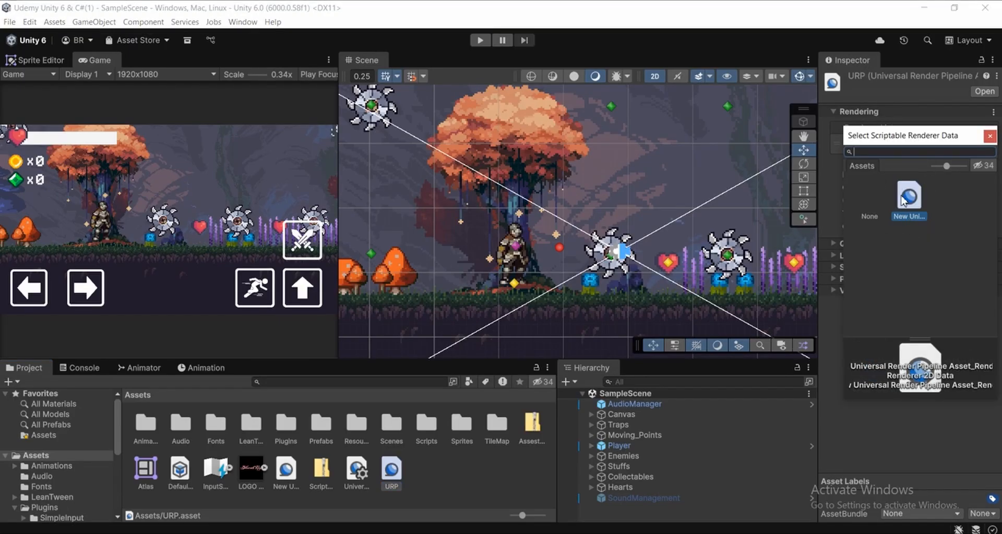
pyautogui.click(990, 138)
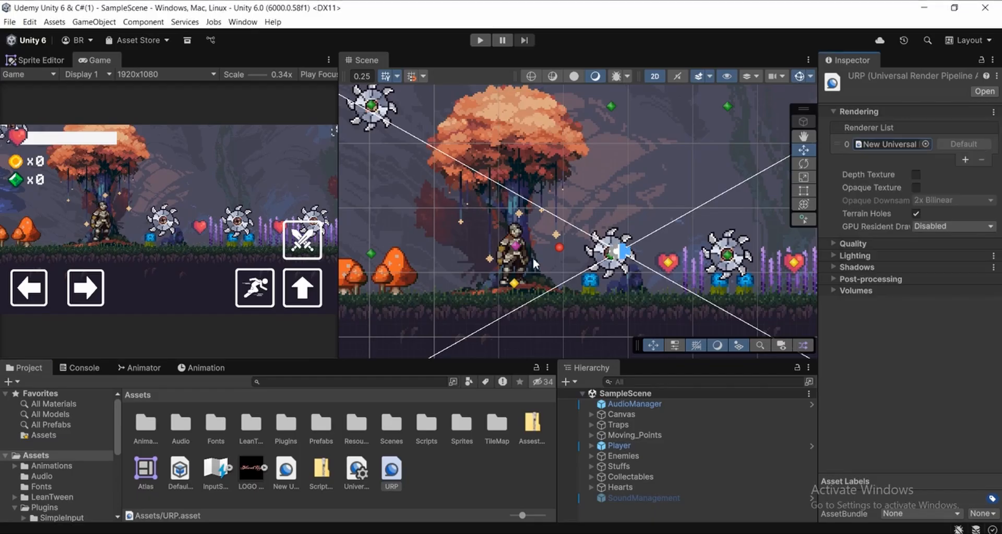
pyautogui.scroll(-1, 532, 256)
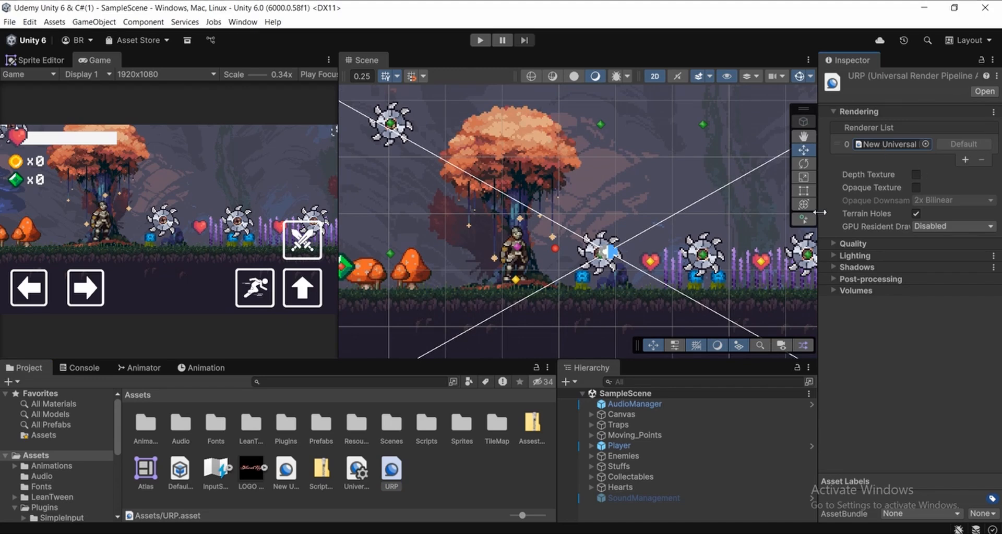
# Step: Create a URP 2D Renderer asset named 2DURP in the Assets folder
pyautogui.click(438, 454)
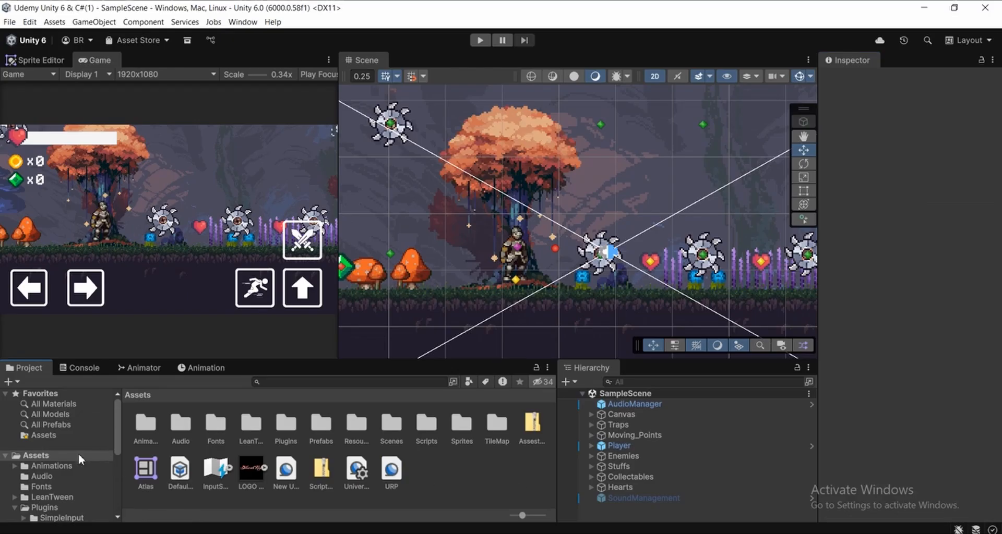
pyautogui.rightClick(450, 468)
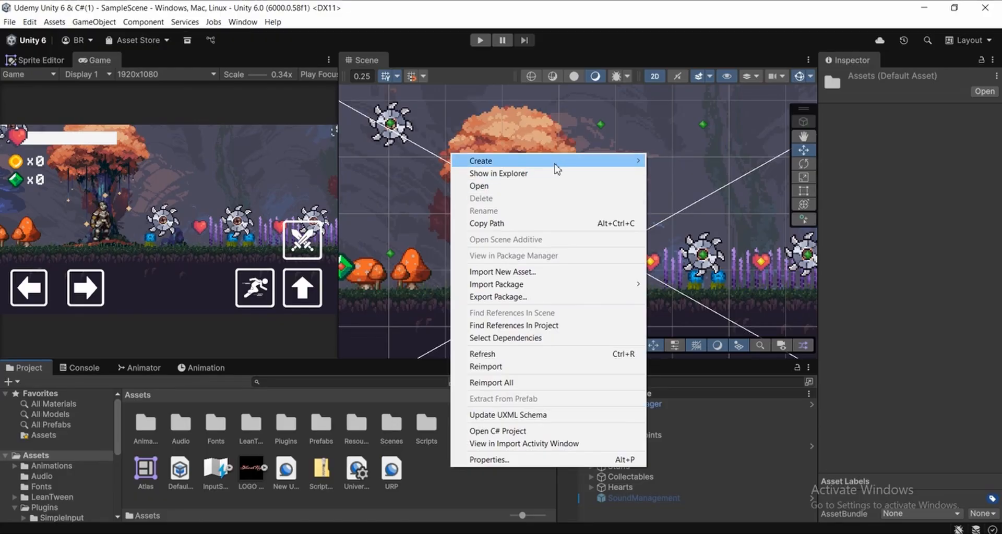
pyautogui.moveTo(556, 166)
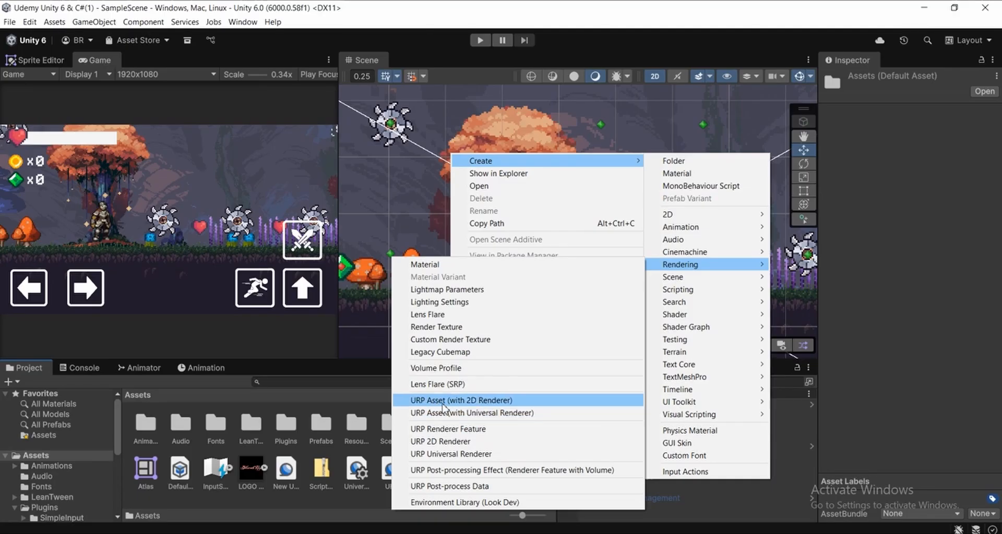
pyautogui.click(436, 443)
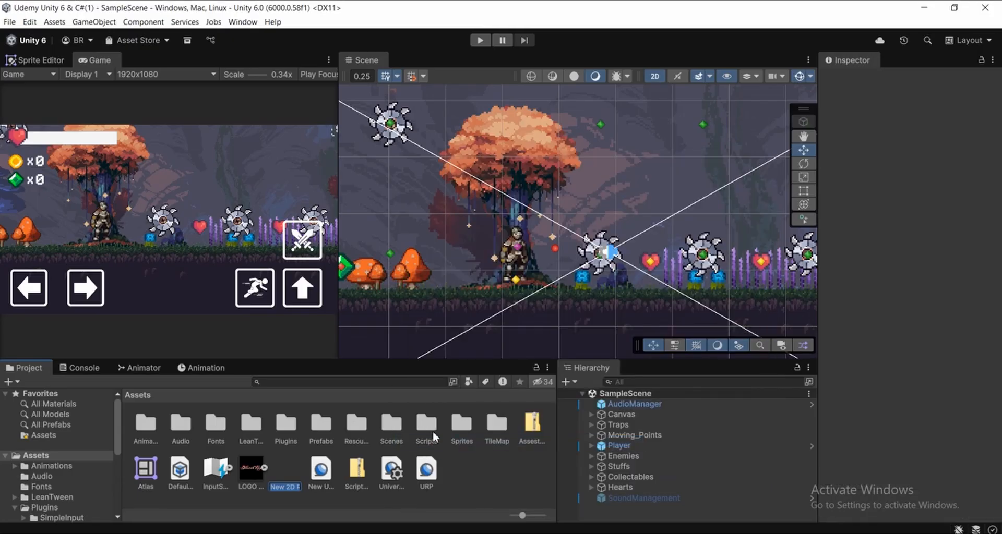
pyautogui.write('2DURP')
pyautogui.press('Return')
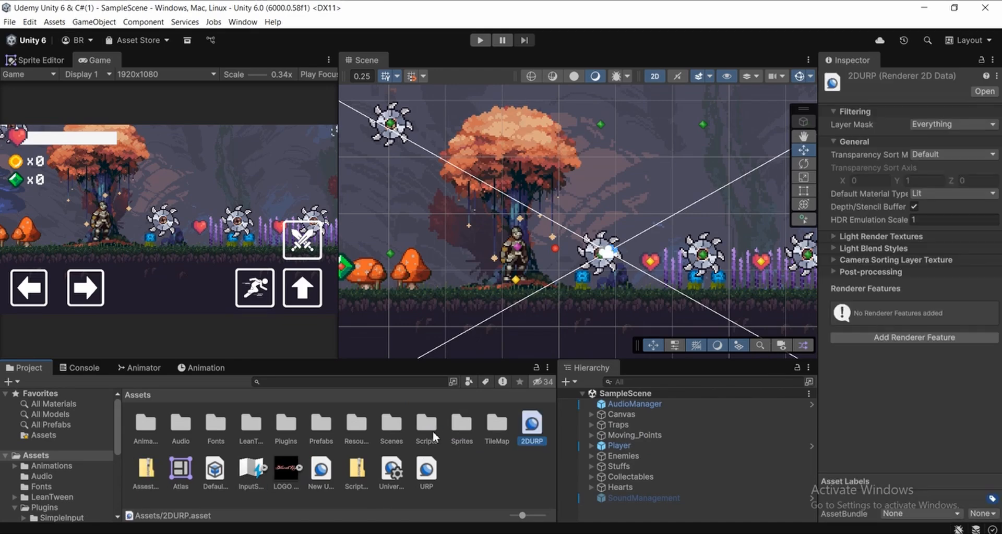
# Step: Rename the 2DURP renderer asset as 2DUR
pyautogui.rightClick(531, 441)
pyautogui.click(587, 179)
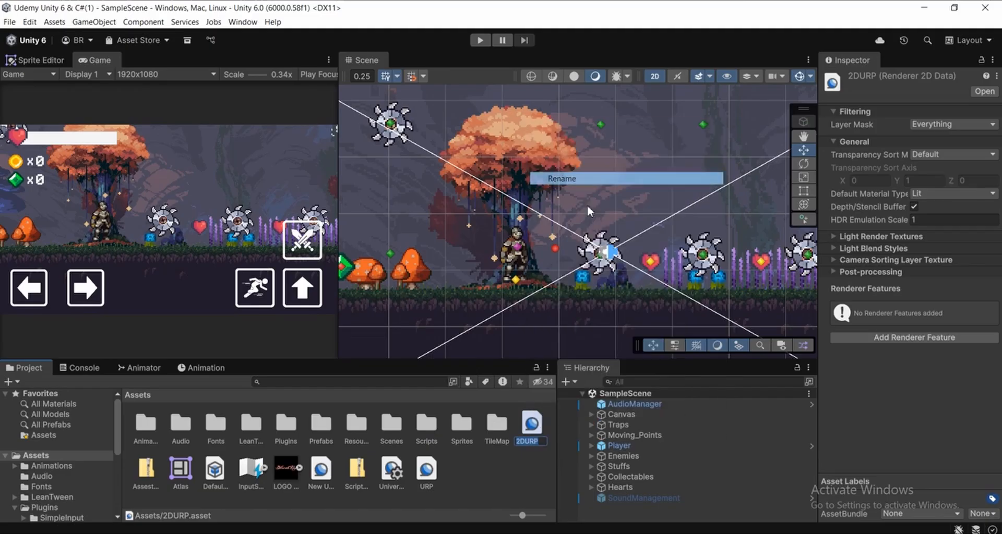
pyautogui.click(545, 441)
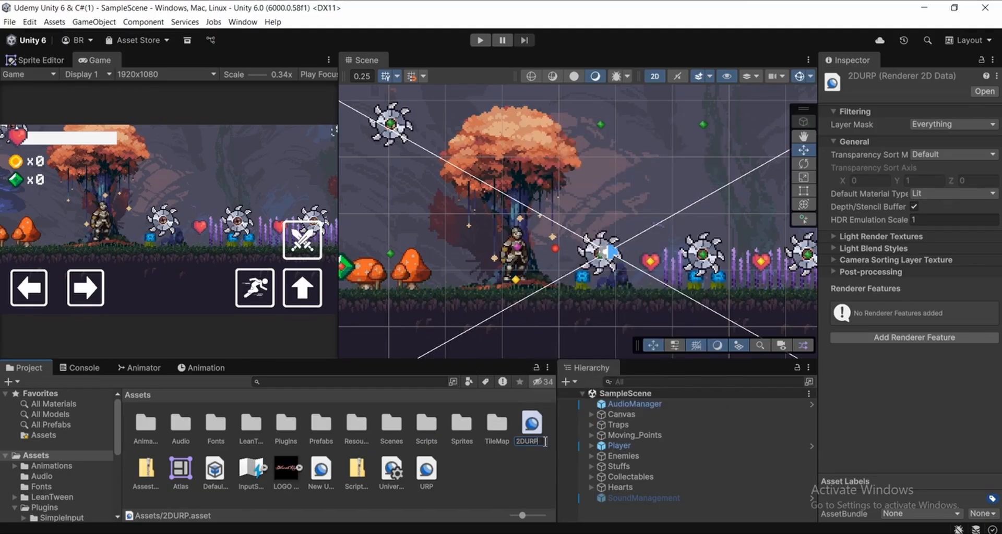
pyautogui.press('BackSpace')
pyautogui.press('Return')
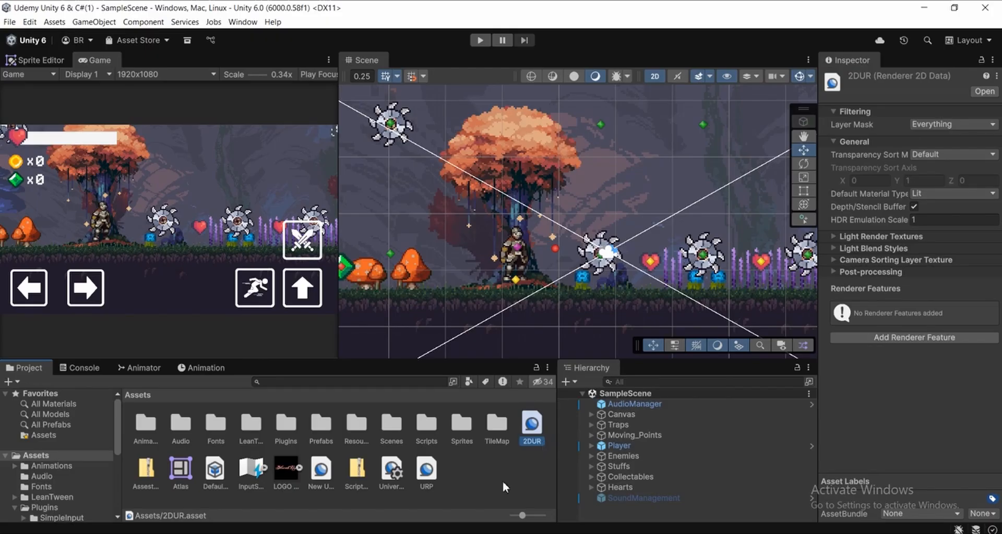
pyautogui.click(493, 482)
# Step: Assign the 2DUR renderer to entry 0 of the URP asset's Renderer List and check the 2DUR asset's settings
pyautogui.click(427, 472)
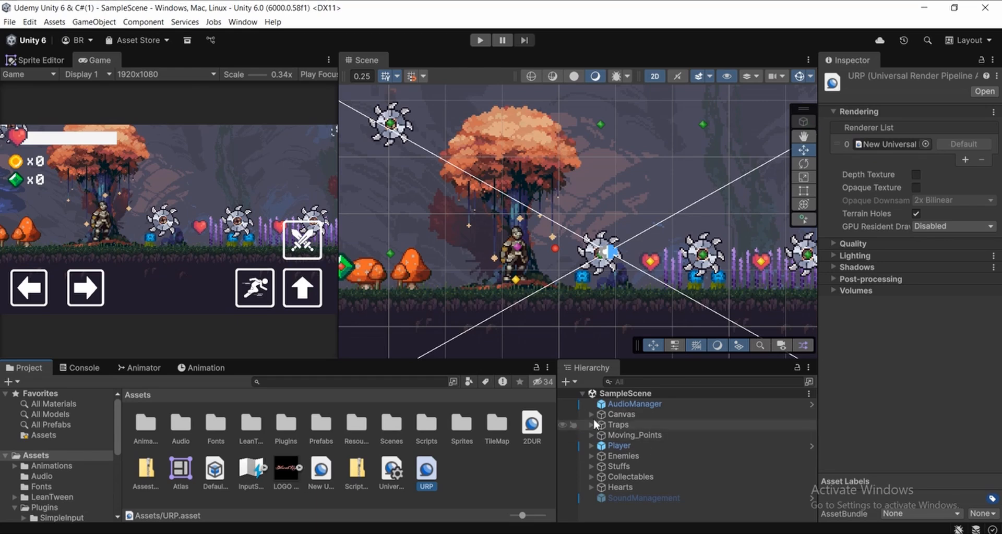
pyautogui.moveTo(533, 436); pyautogui.dragTo(885, 145)
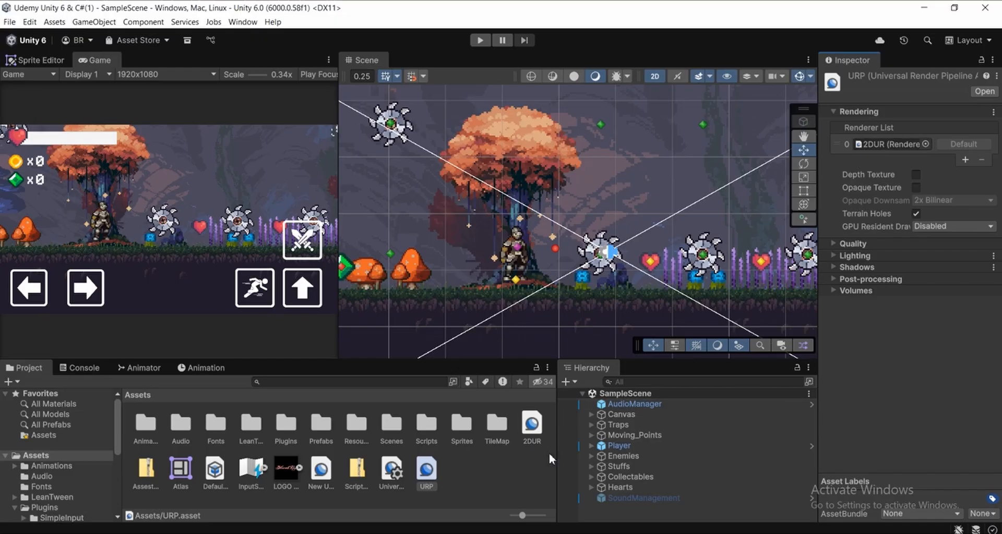
pyautogui.click(531, 434)
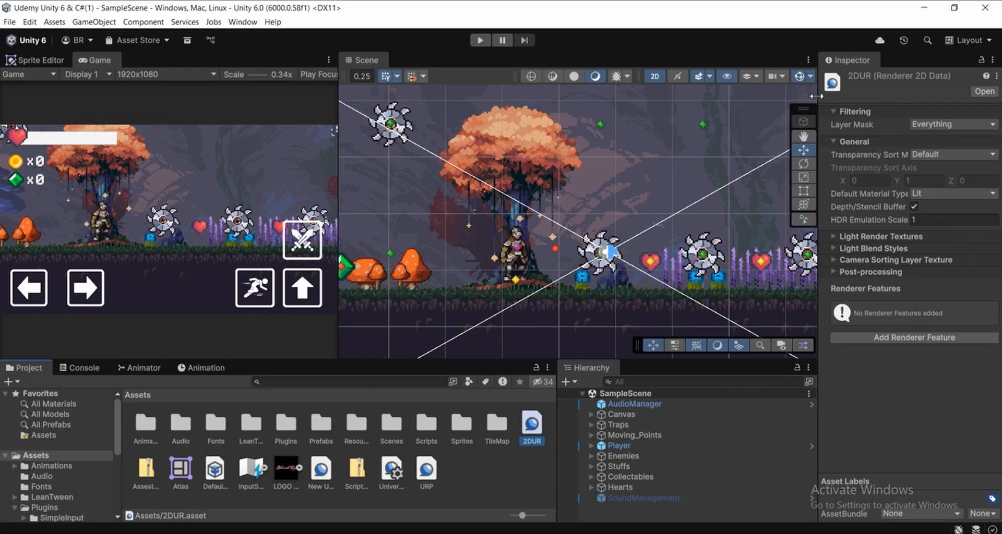
pyautogui.click(503, 490)
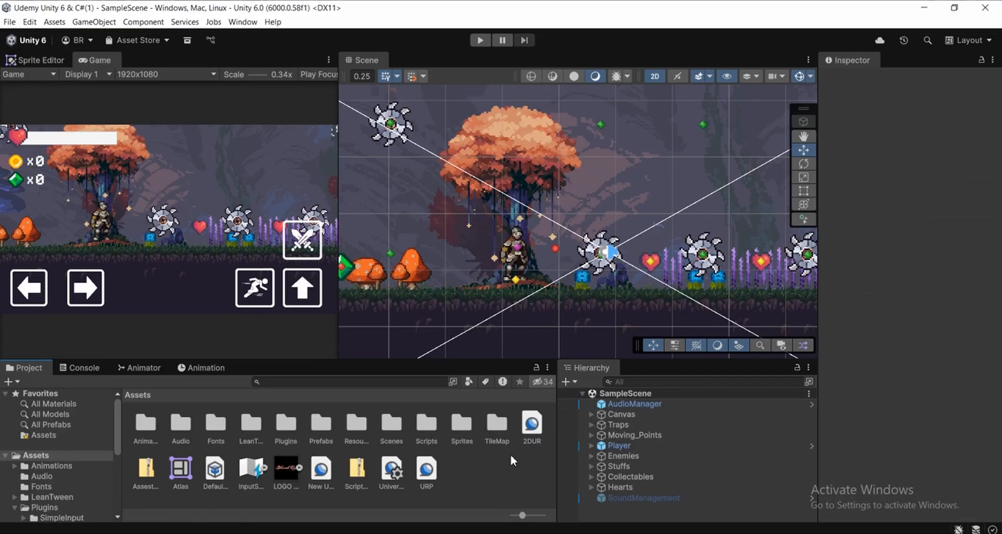
# Step: Open the Graphics page of the Project Settings
pyautogui.click(29, 23)
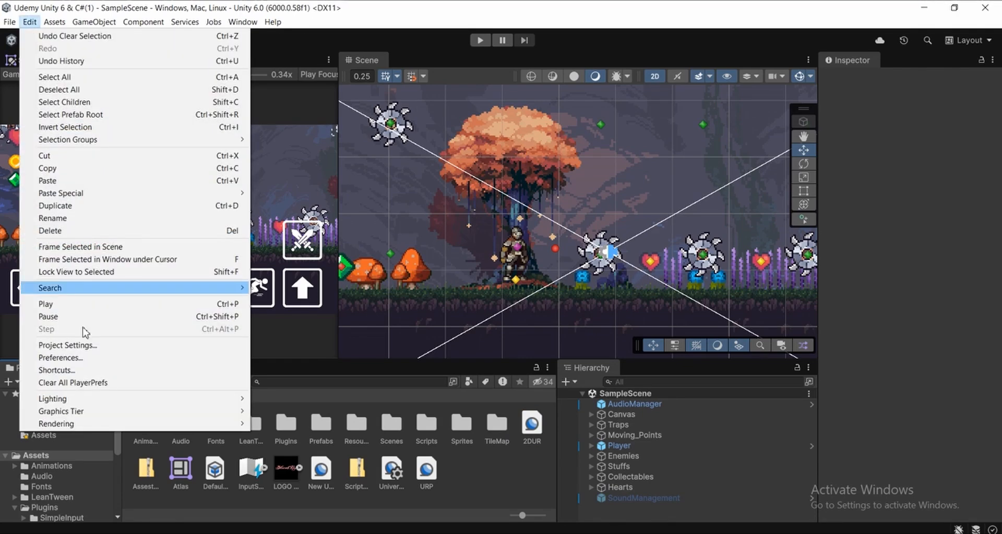
pyautogui.click(55, 346)
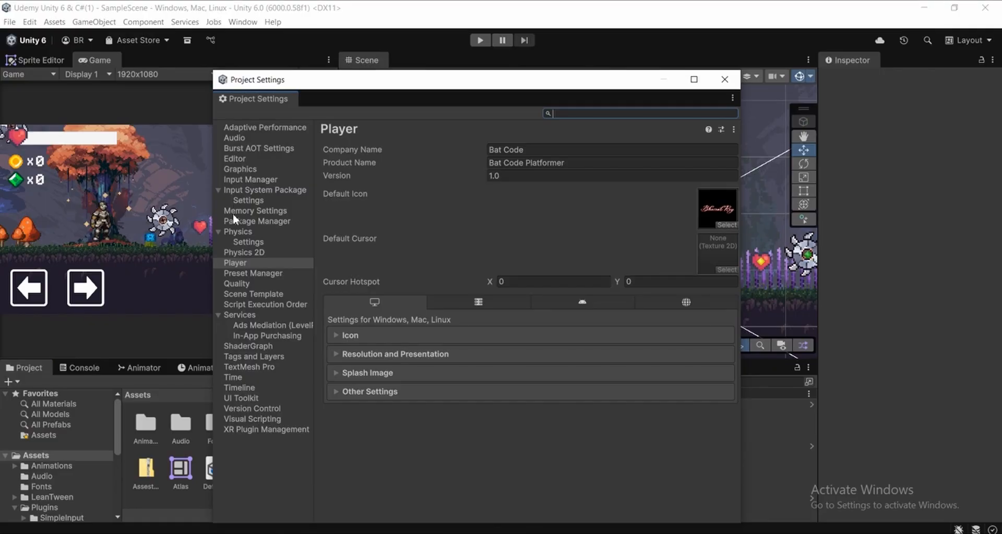
pyautogui.click(238, 168)
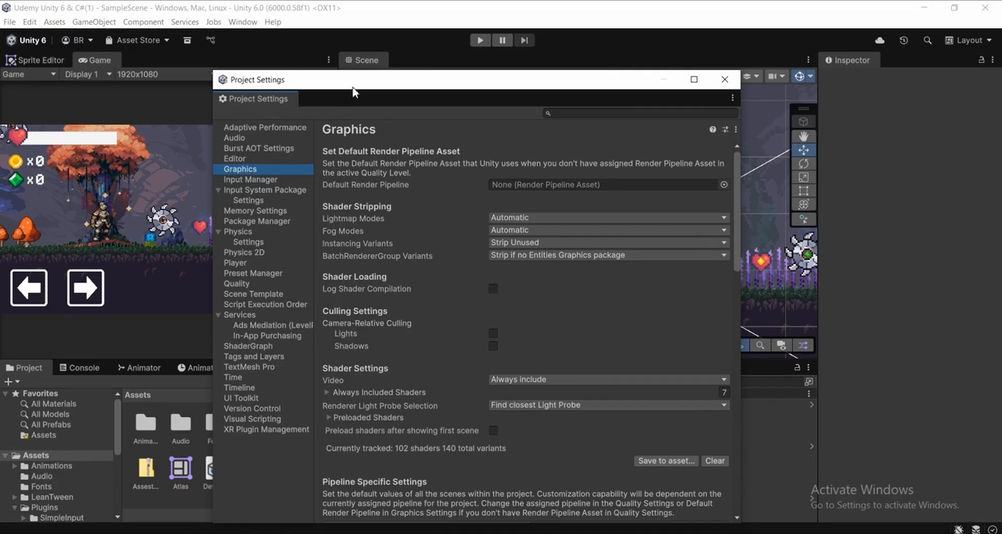
pyautogui.moveTo(352, 87); pyautogui.dragTo(324, 64)
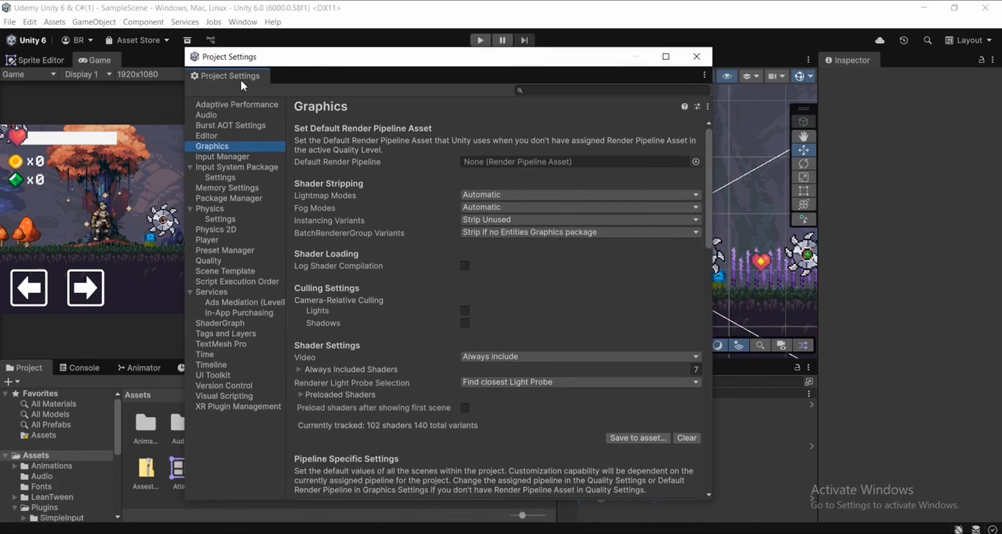
pyautogui.click(211, 197)
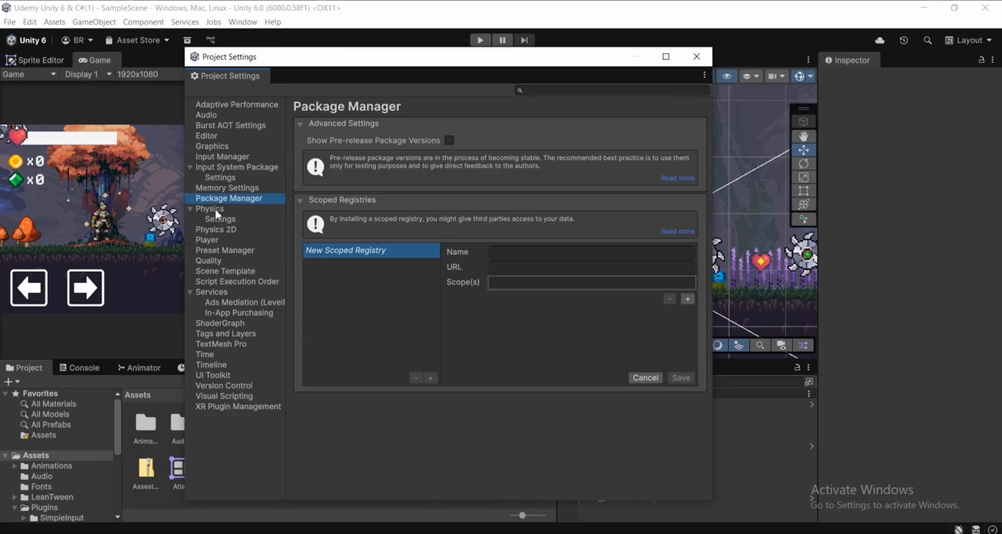
pyautogui.click(215, 208)
pyautogui.click(212, 241)
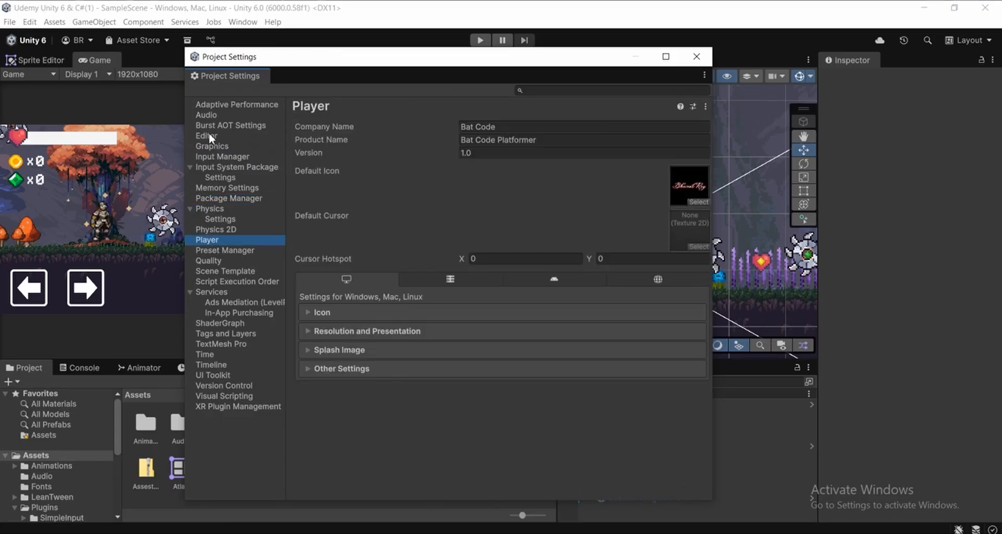
pyautogui.click(209, 146)
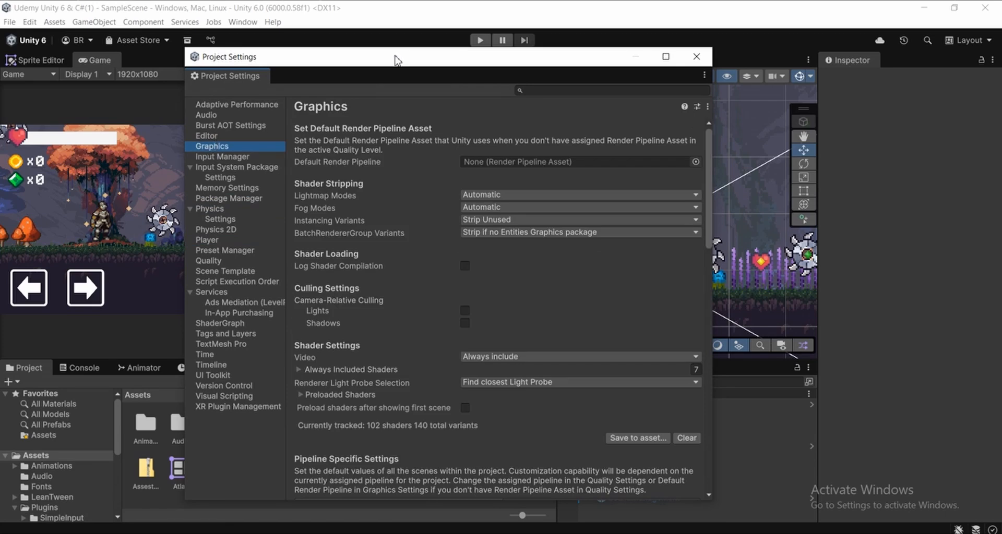
# Step: Set the URP asset from the Assets folder as the Default Render Pipeline, accept the pipeline change and close the Project Settings
pyautogui.moveTo(403, 57); pyautogui.dragTo(504, 57)
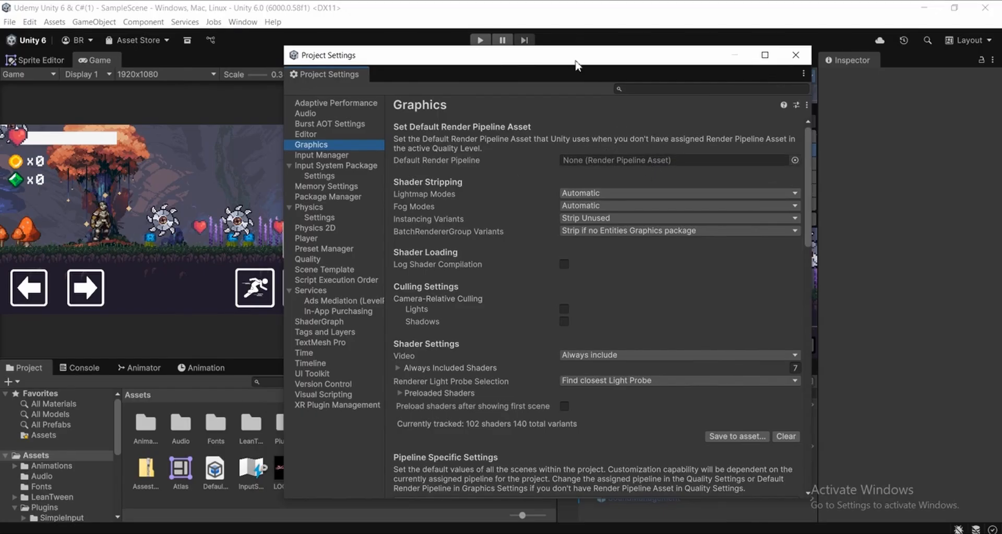
pyautogui.moveTo(537, 66); pyautogui.dragTo(357, 102)
pyautogui.moveTo(446, 107); pyautogui.dragTo(451, 60)
pyautogui.click(426, 470)
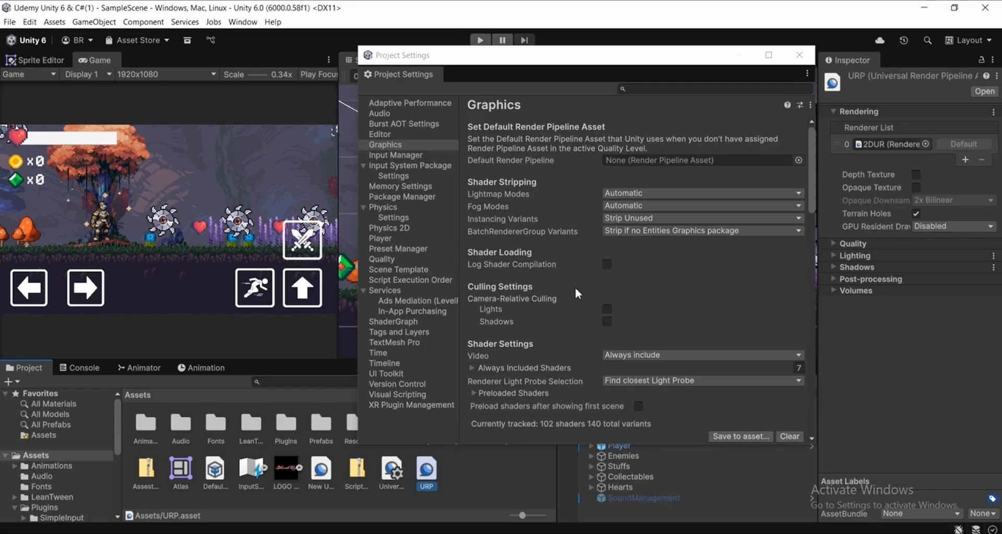
pyautogui.click(459, 476)
pyautogui.click(432, 480)
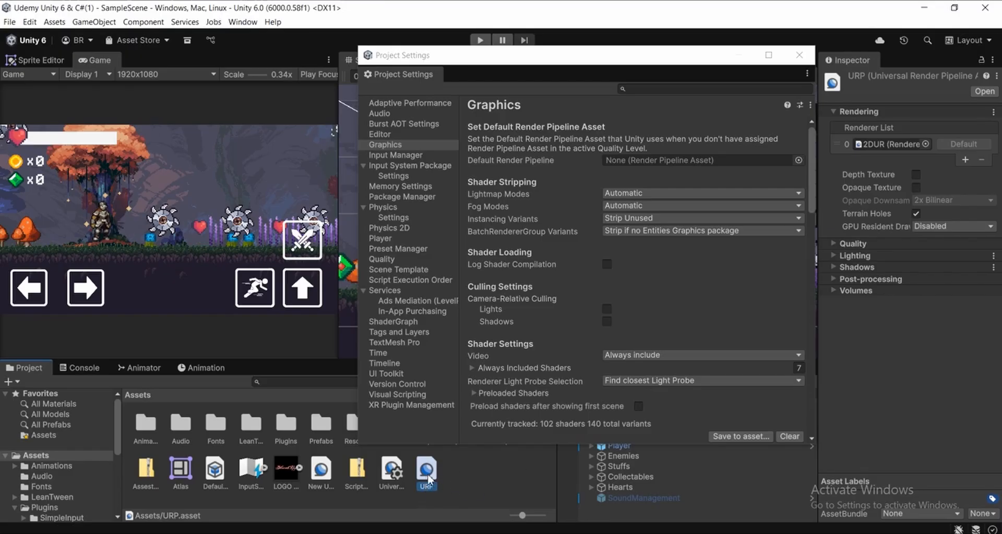
pyautogui.moveTo(423, 483); pyautogui.dragTo(659, 162)
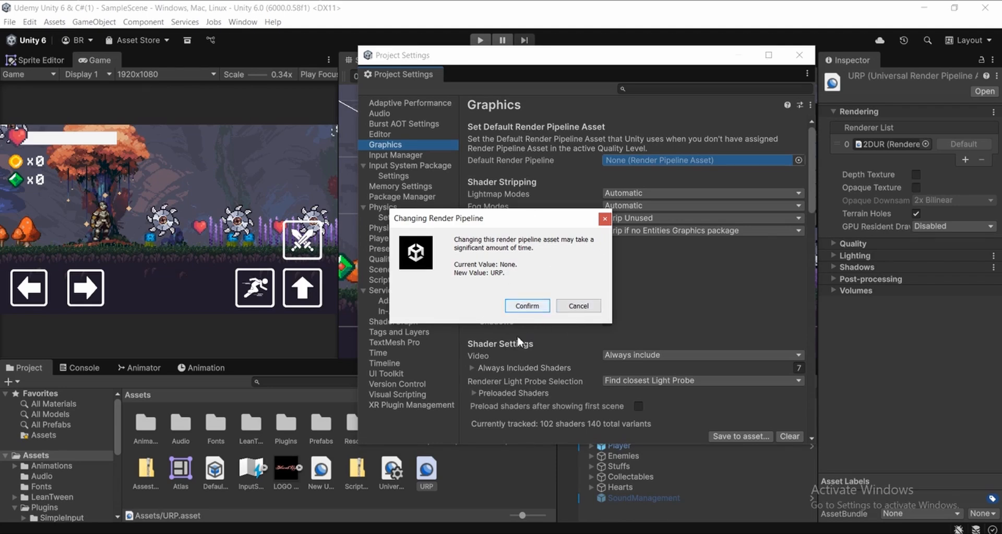
pyautogui.click(527, 307)
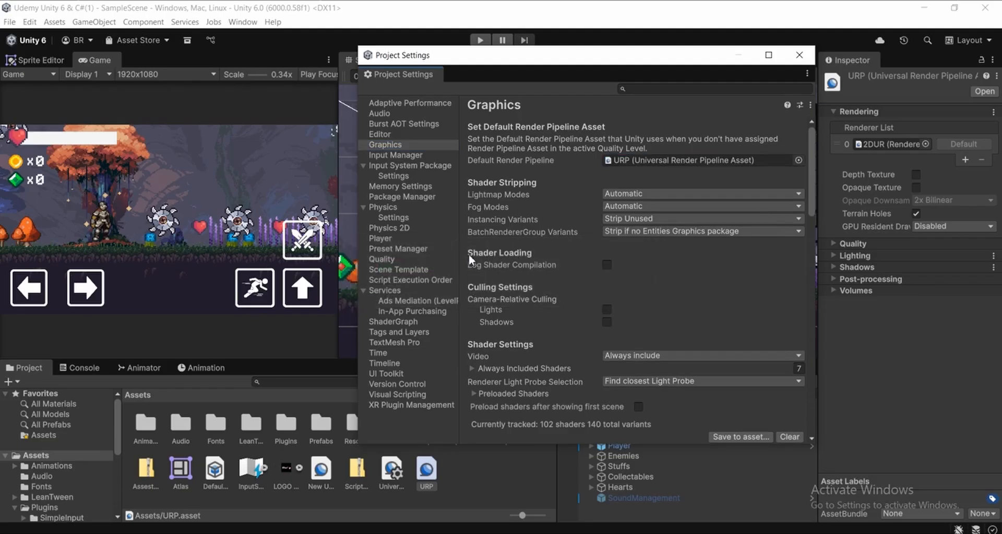
pyautogui.moveTo(714, 57); pyautogui.dragTo(662, 59)
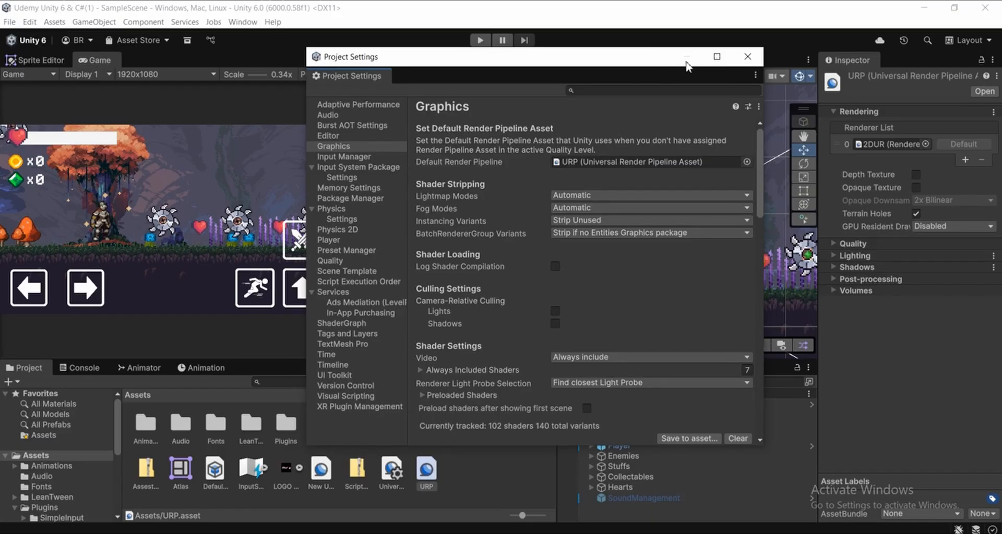
pyautogui.moveTo(664, 57); pyautogui.dragTo(644, 68)
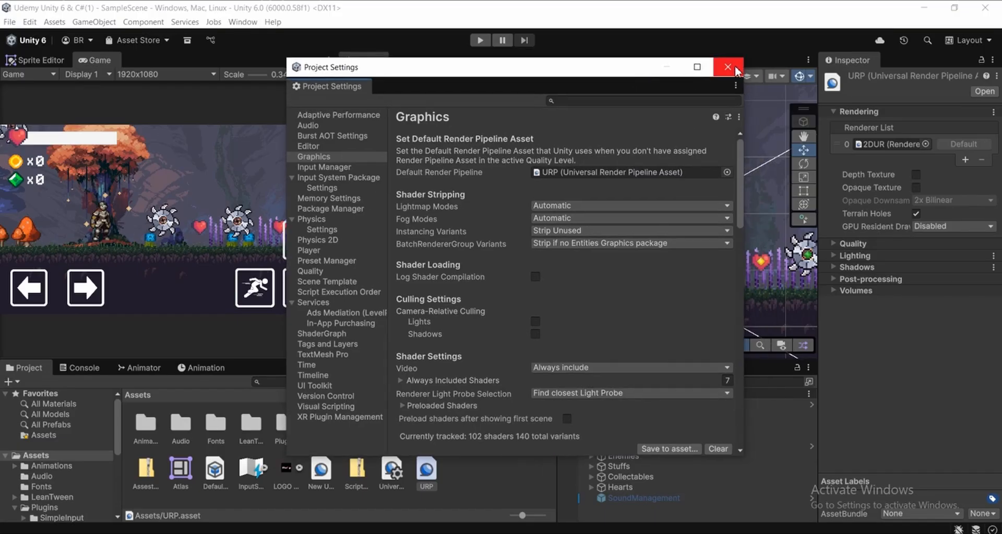
pyautogui.click(736, 68)
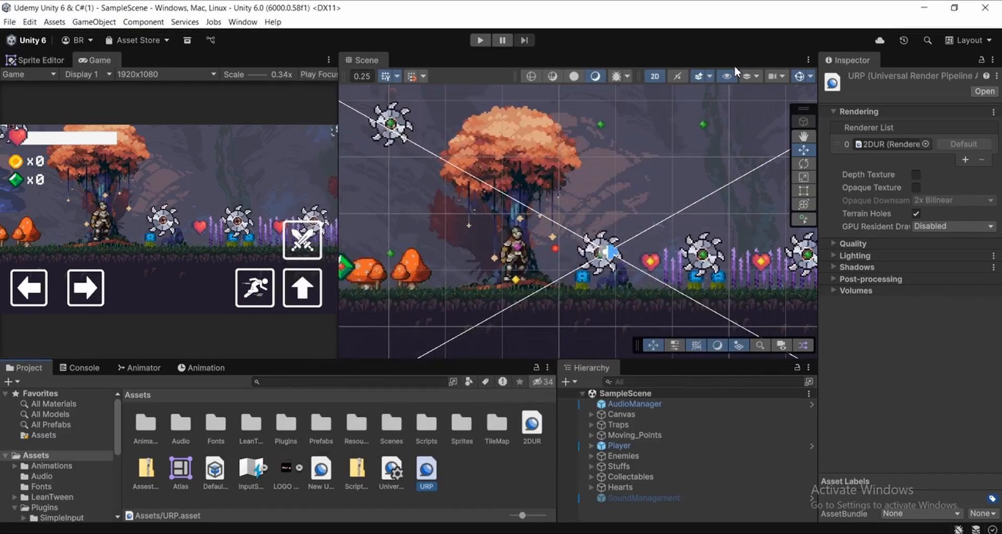
# Step: Add a Global Light 2D to SampleScene and move it above AudioManager in the object order
pyautogui.click(513, 475)
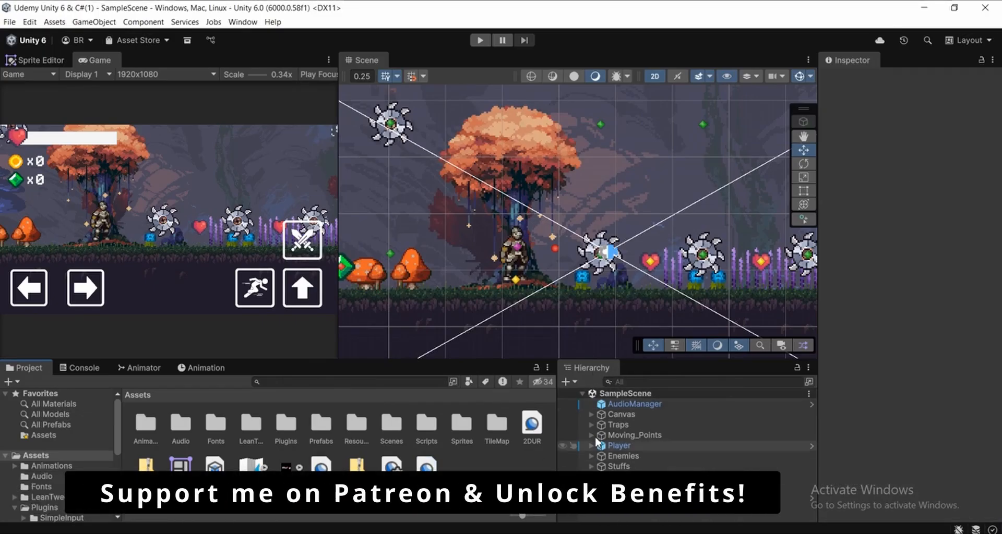
pyautogui.click(570, 383)
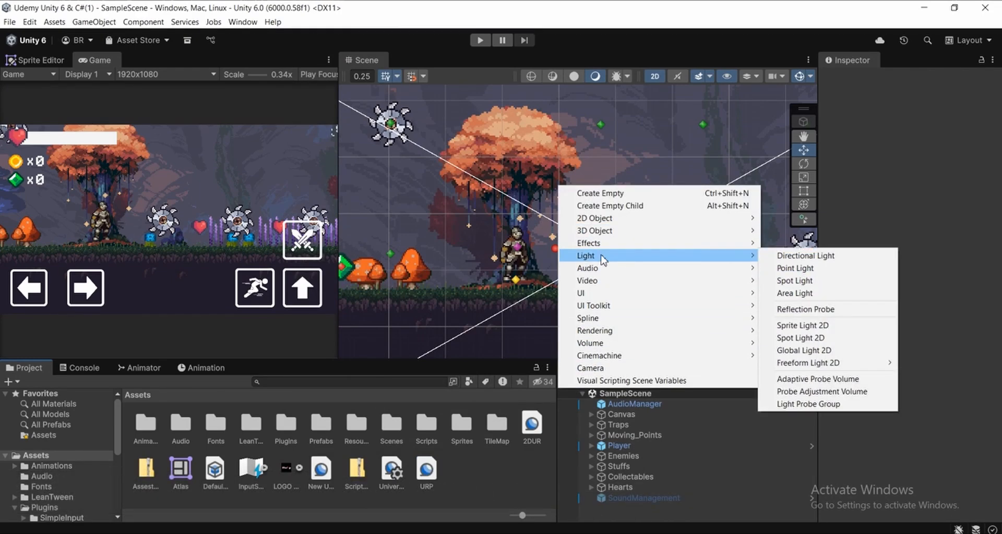
pyautogui.click(605, 520)
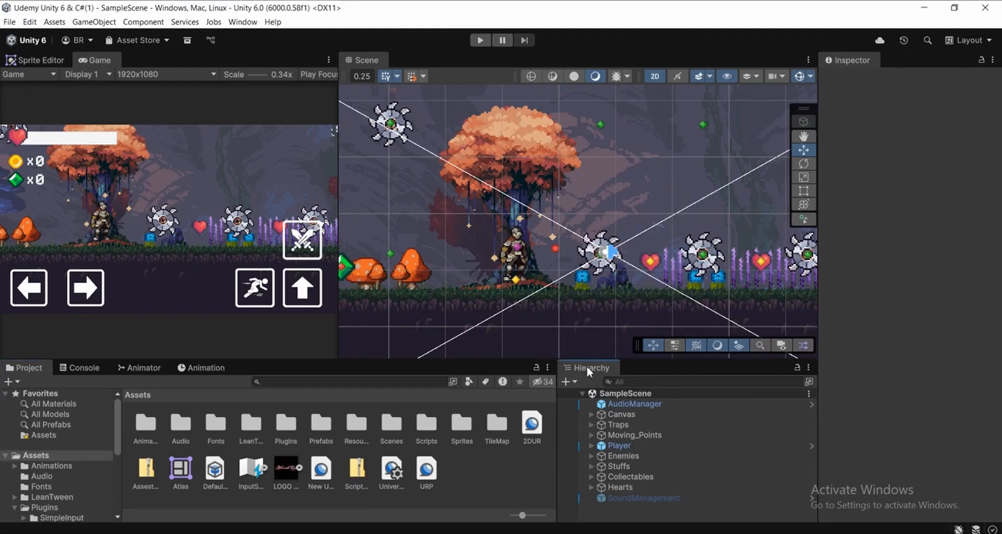
pyautogui.rightClick(622, 517)
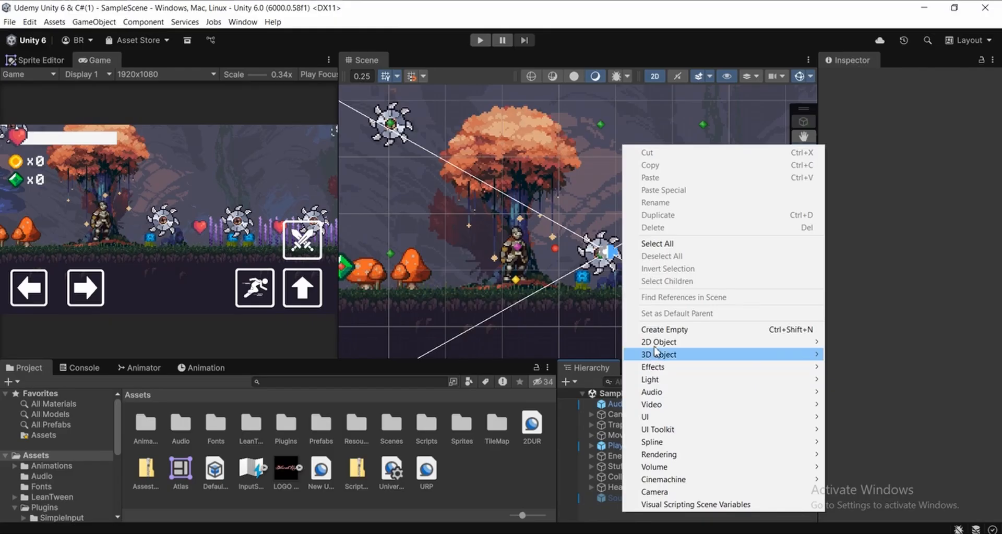
pyautogui.moveTo(652, 384)
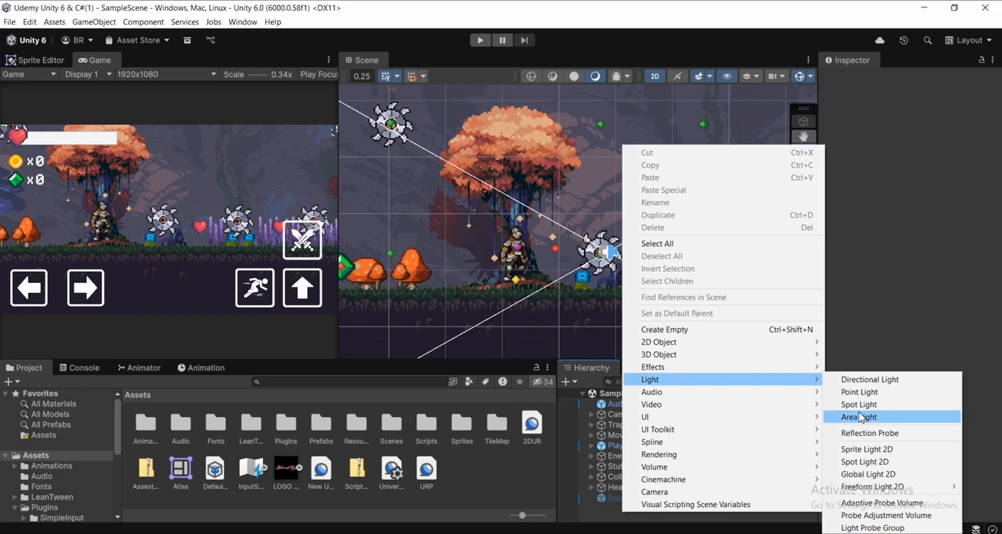
pyautogui.click(866, 474)
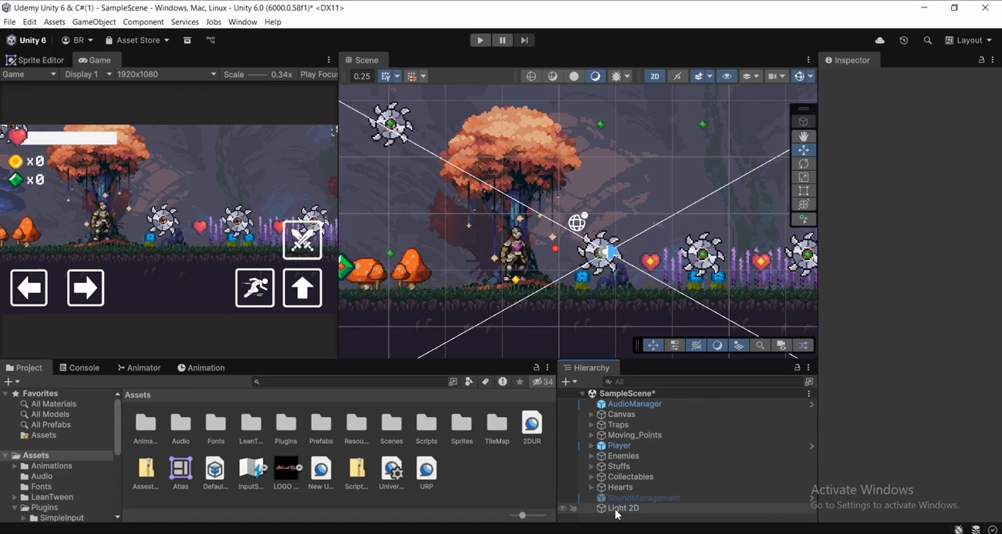
pyautogui.moveTo(592, 507); pyautogui.dragTo(600, 403)
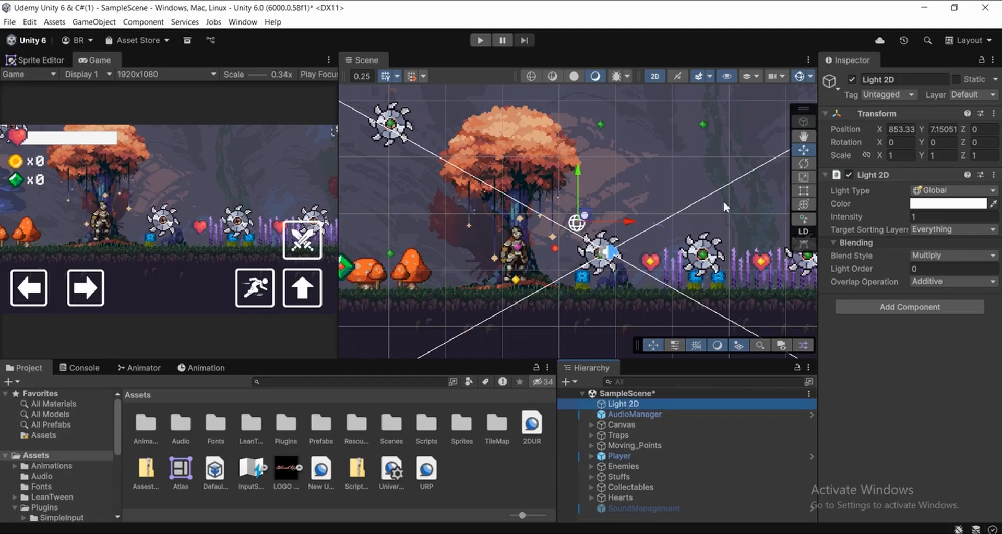
# Step: Rename the new light object as Global Light 2D
pyautogui.click(896, 83)
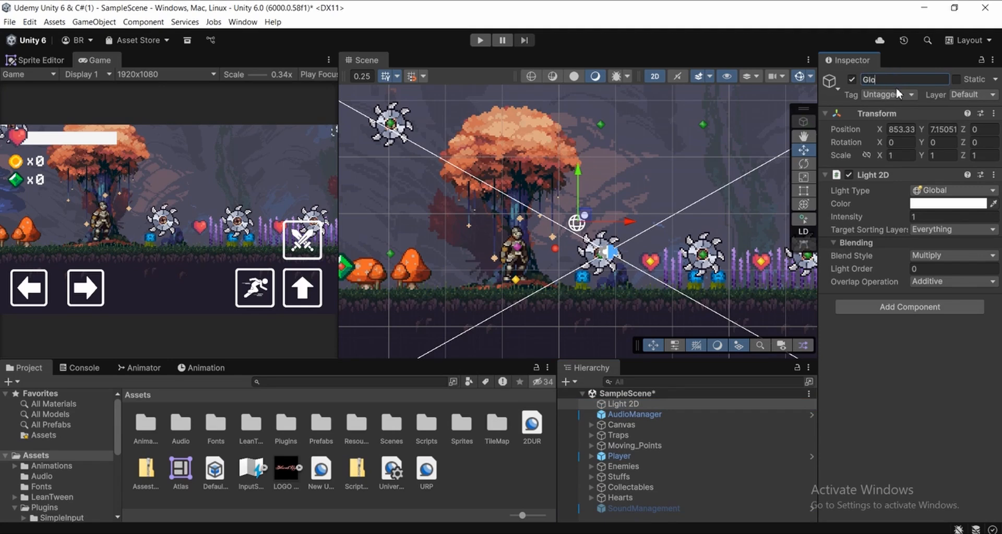
pyautogui.write('ight 2D')
pyautogui.press('Return')
# Step: Set the intensity of Global Light 2D to 0 and check the scene's lighting
pyautogui.moveTo(895, 217); pyautogui.dragTo(879, 220)
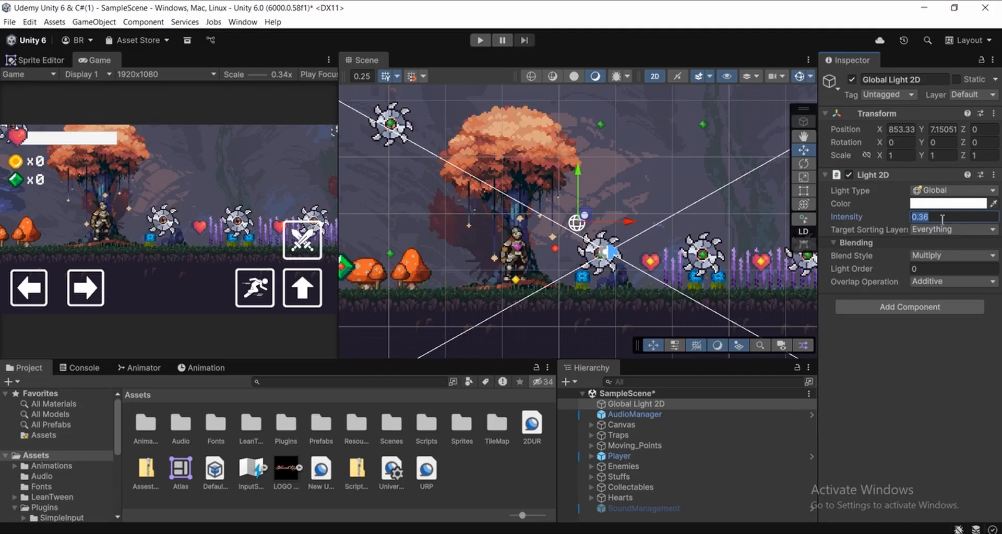
pyautogui.write('0')
pyautogui.scroll(-2, 462, 196)
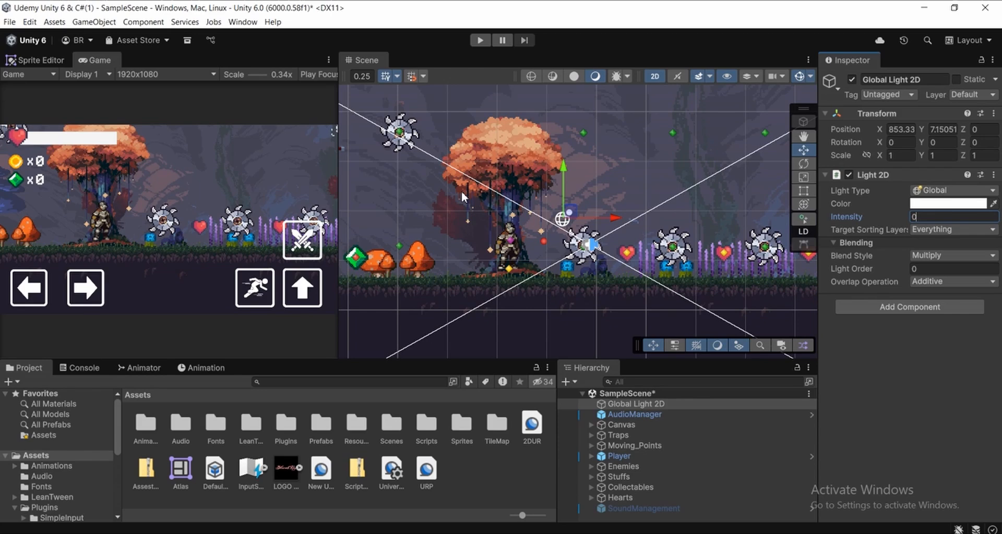
pyautogui.press('Return')
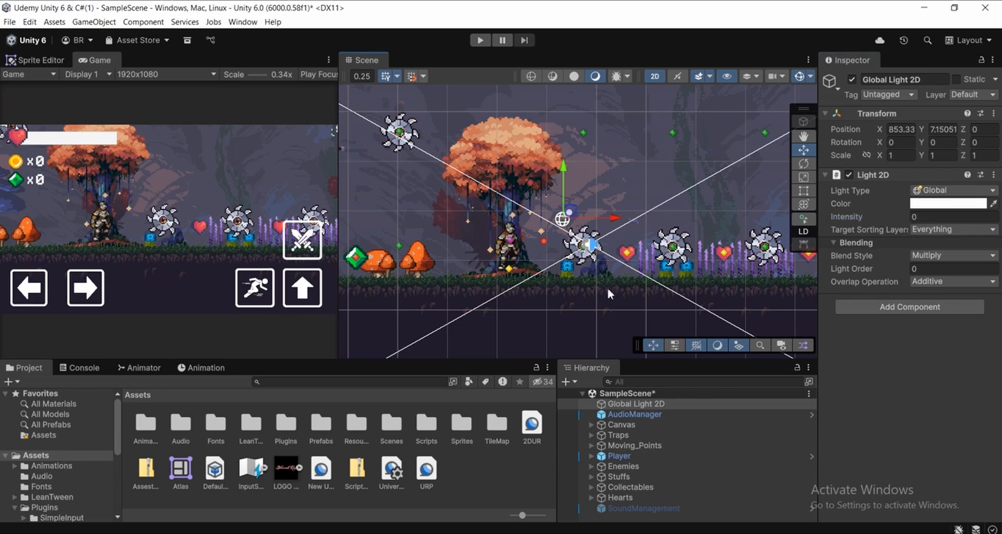
pyautogui.scroll(2, 485, 251)
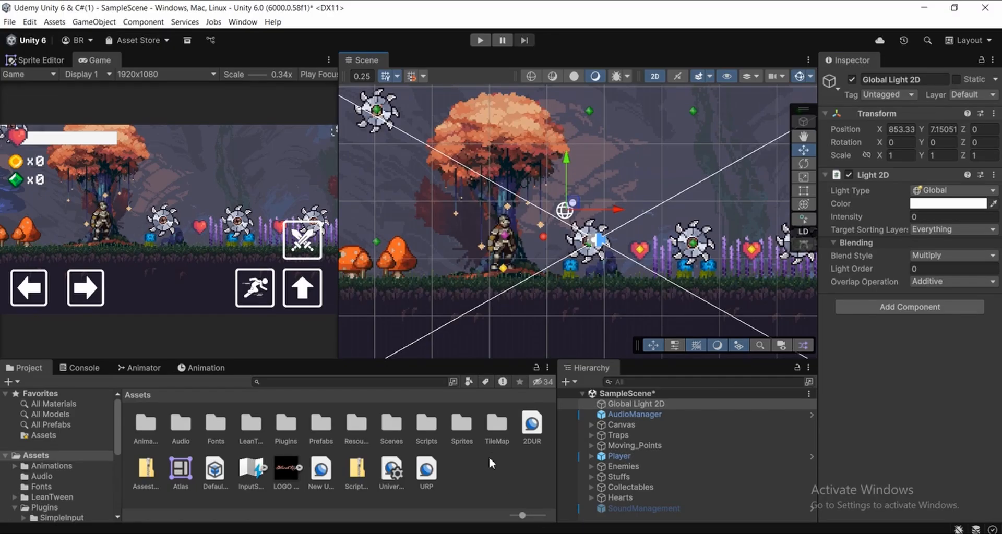
# Step: Search the materials for "lit" with package assets included, and assign the Lit material to the Player's Sprite Renderer
pyautogui.click(618, 456)
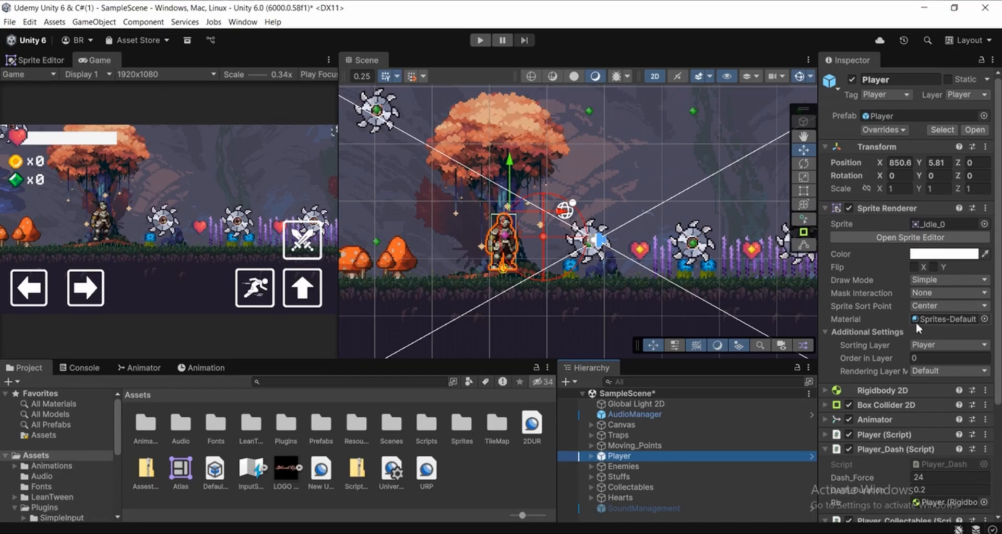
pyautogui.click(984, 319)
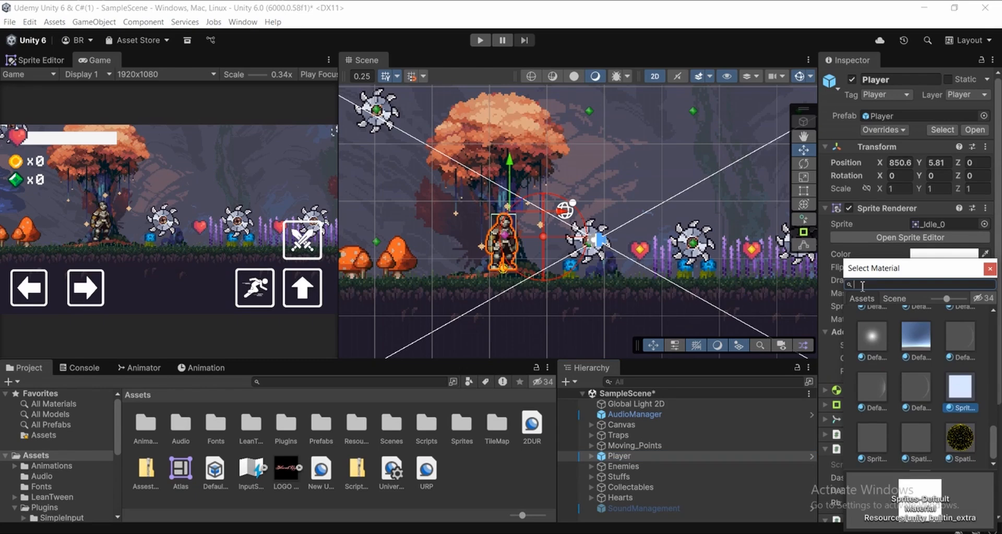
pyautogui.write('lit')
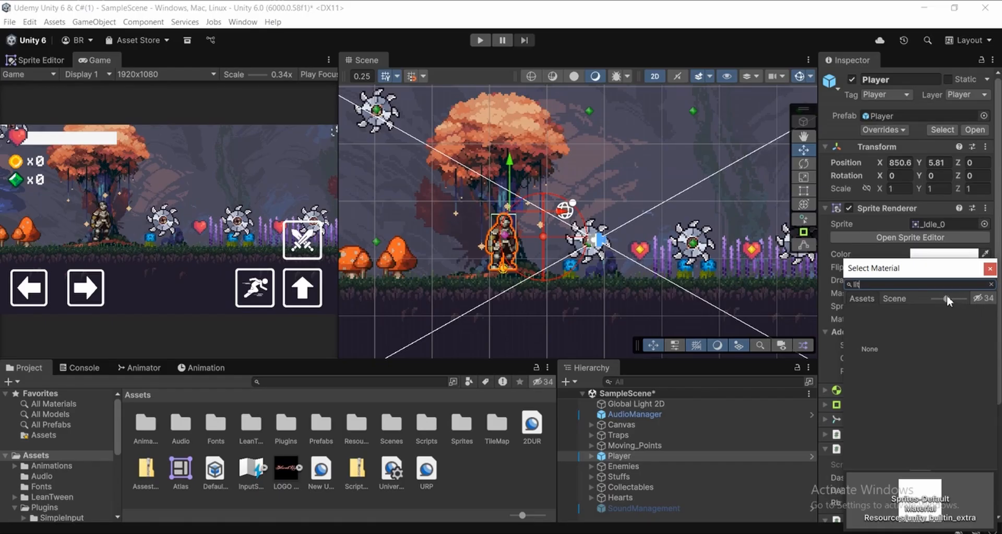
pyautogui.click(976, 298)
pyautogui.scroll(-1, 943, 376)
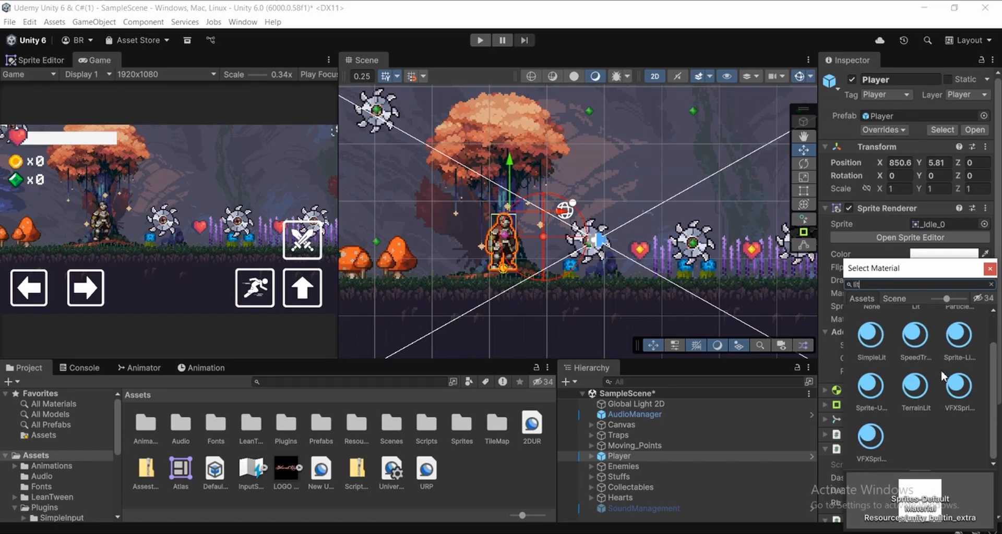
pyautogui.scroll(1, 887, 391)
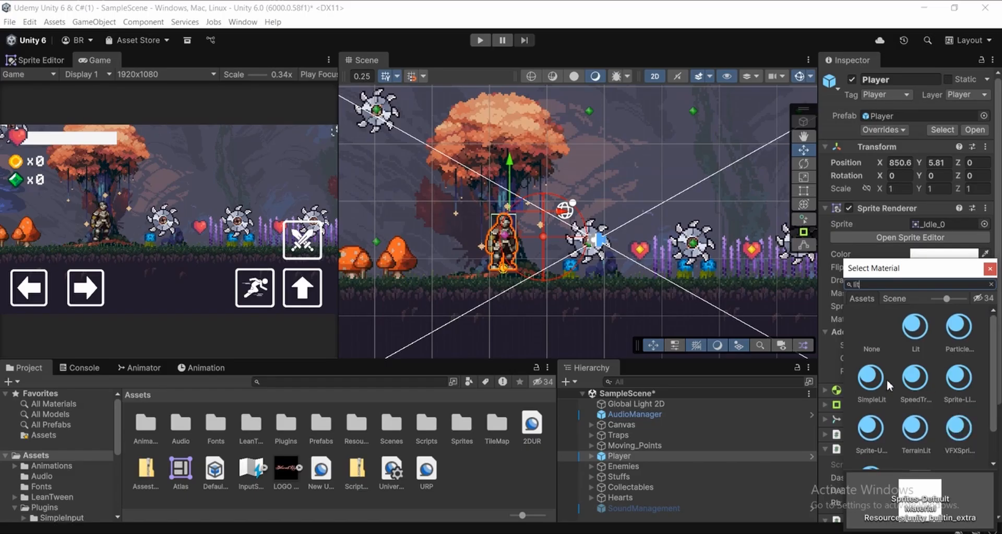
pyautogui.scroll(-1, 934, 394)
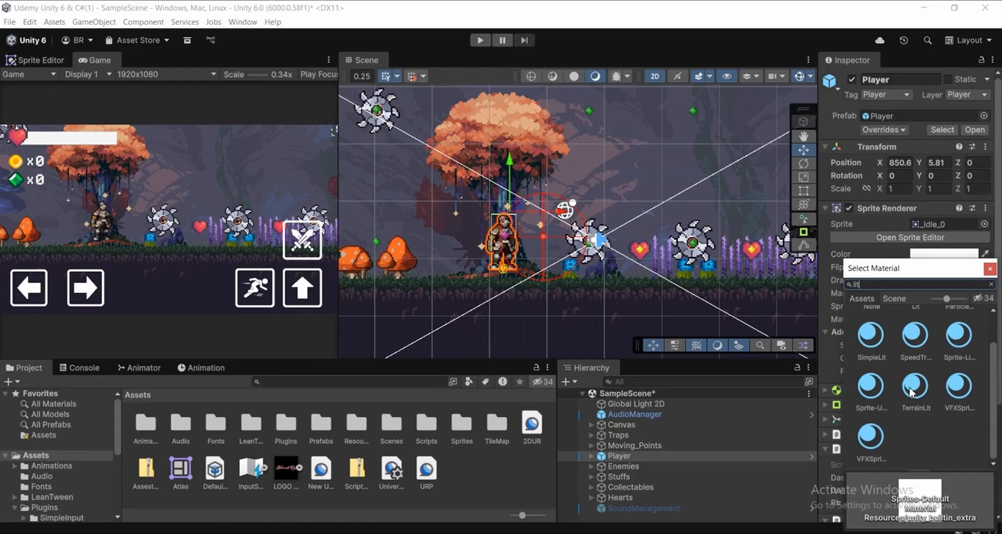
pyautogui.scroll(1, 919, 371)
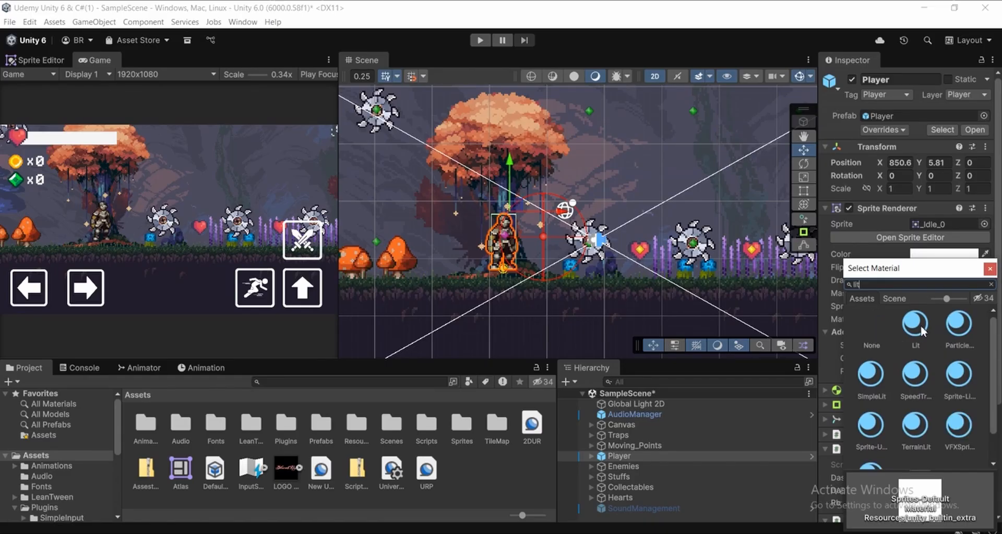
pyautogui.click(915, 329)
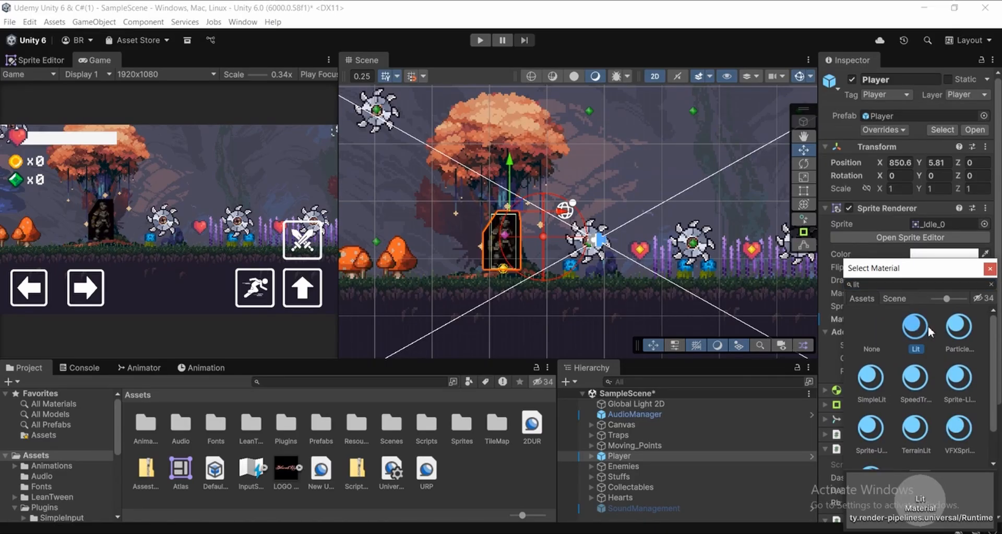
# Step: Search the materials for "sprite lit" and assign Sprite-Lit-Default to the Player's Sprite Renderer
pyautogui.scroll(-1, 914, 334)
pyautogui.scroll(1, 913, 336)
pyautogui.scroll(-1, 914, 344)
pyautogui.click(867, 284)
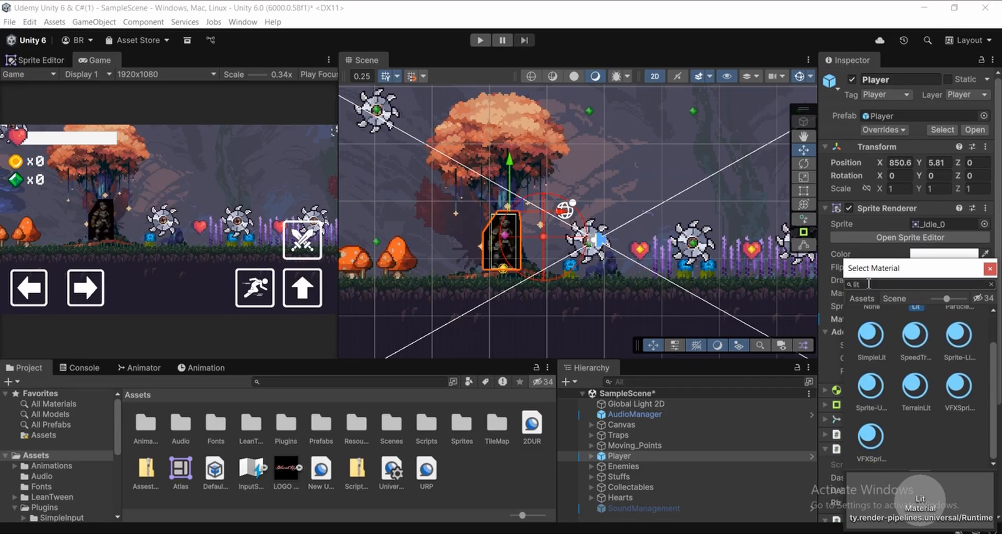
pyautogui.write('sprite')
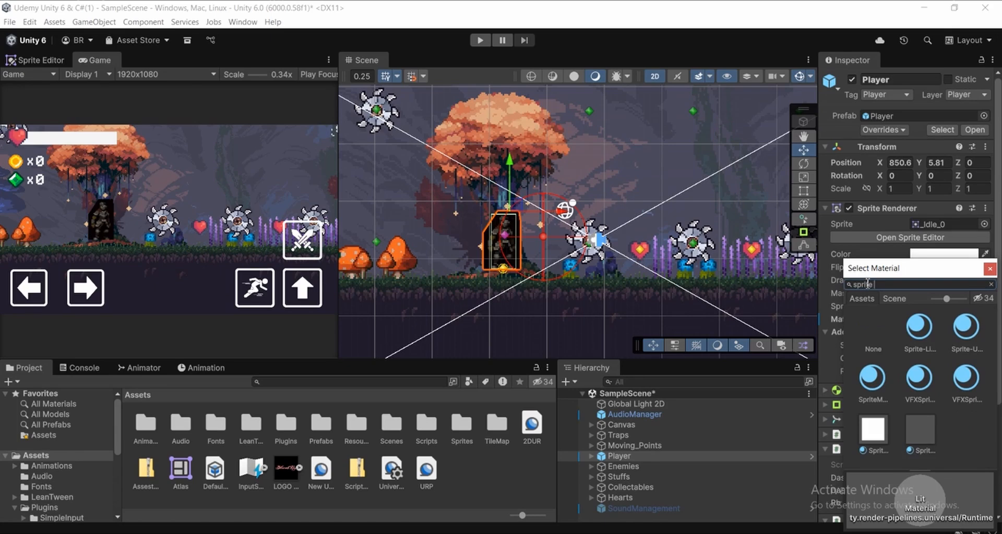
pyautogui.write(' lit')
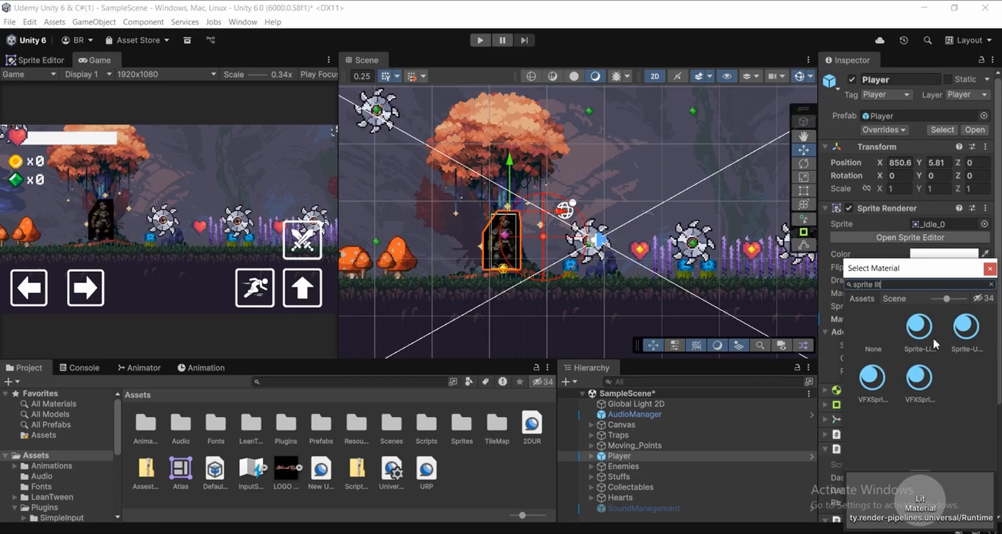
pyautogui.click(919, 327)
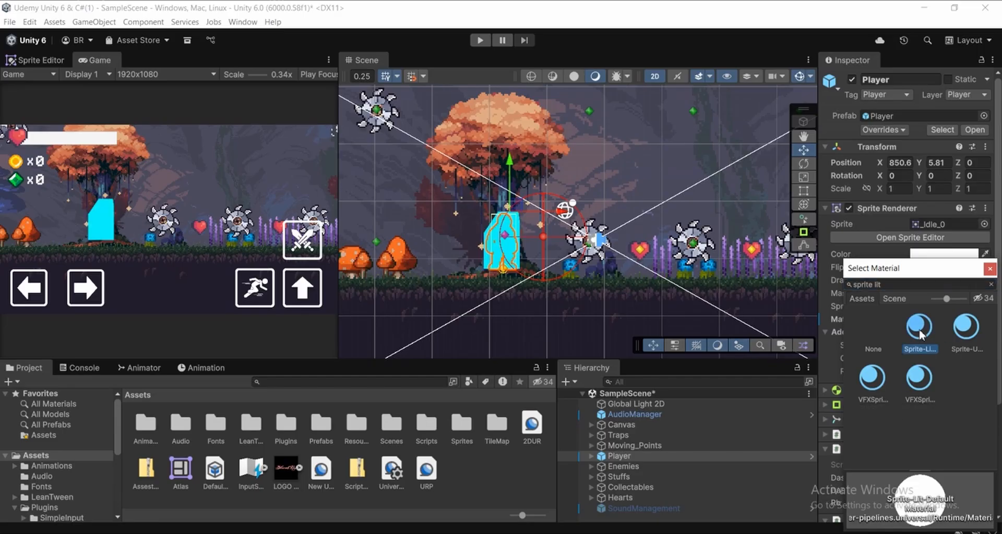
pyautogui.moveTo(546, 281); pyautogui.dragTo(613, 271, button='middle')
pyautogui.scroll(1, 526, 244)
pyautogui.scroll(1, 525, 243)
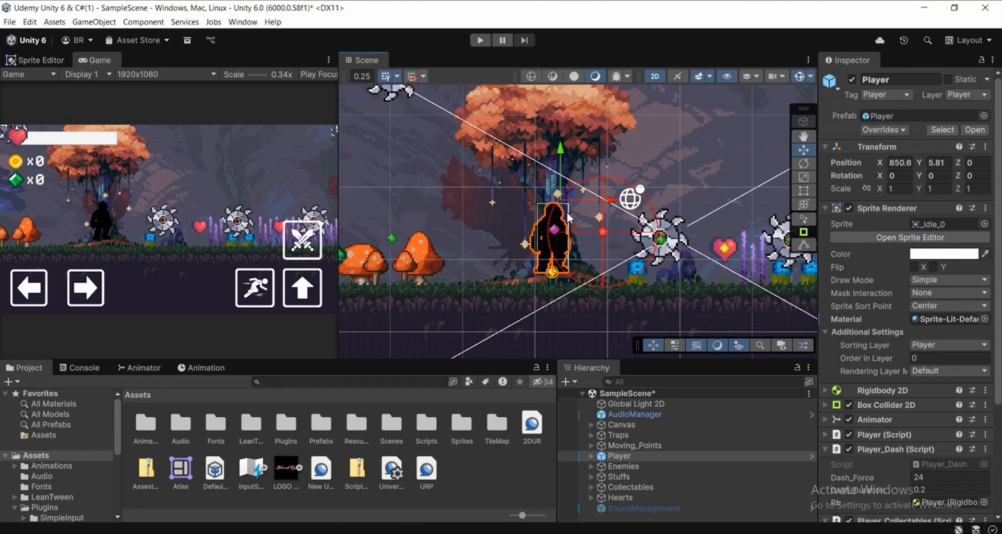
# Step: Set the intensity of Global Light 2D to 0.49 and check the lighting around the player and traps
pyautogui.click(644, 406)
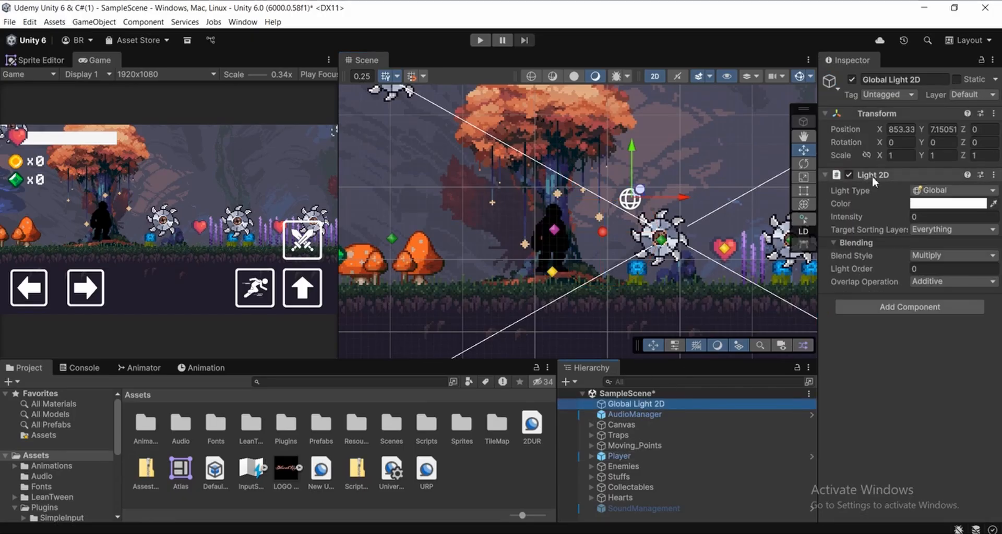
pyautogui.moveTo(857, 217); pyautogui.dragTo(904, 223)
pyautogui.scroll(-5, 474, 271)
pyautogui.scroll(5, 540, 303)
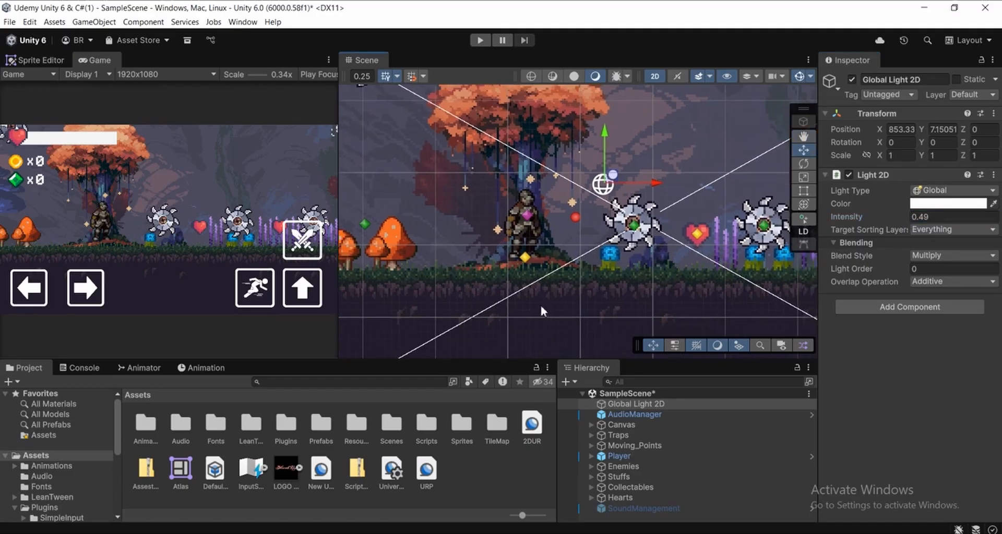
pyautogui.scroll(-3, 534, 234)
pyautogui.scroll(-3, 530, 214)
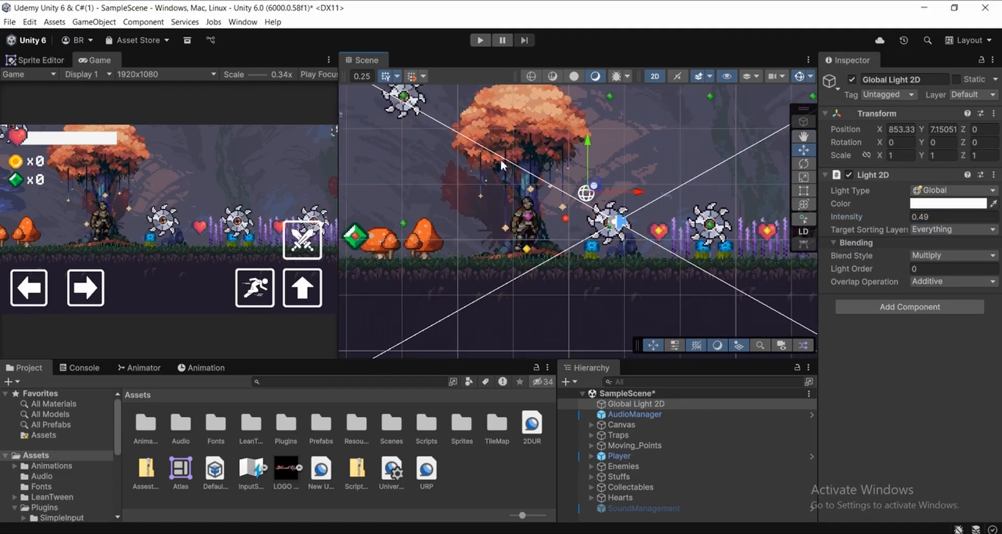
pyautogui.moveTo(578, 250); pyautogui.dragTo(557, 207, button='middle')
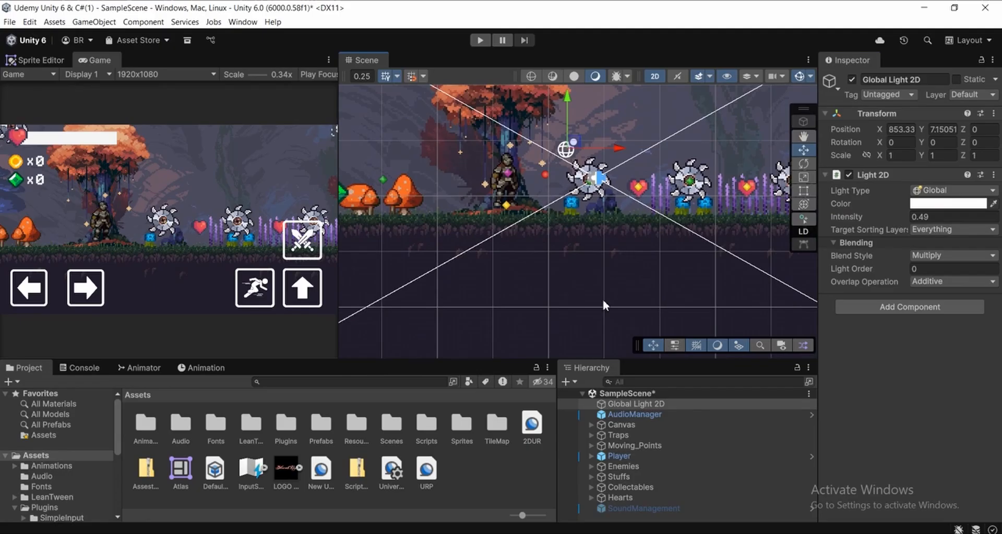
pyautogui.moveTo(614, 263); pyautogui.dragTo(573, 303, button='middle')
pyautogui.scroll(2, 520, 228)
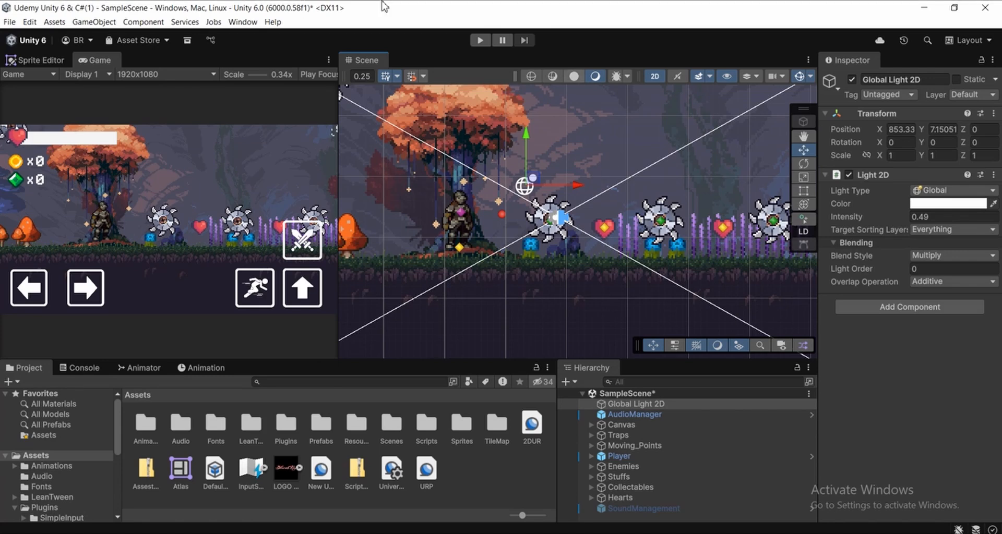
# Step: Assign the Sprite-Lit-Default material to all saw, fire and toxic traps in the Traps group, searching "sprite" with package assets included
pyautogui.click(619, 437)
pyautogui.click(591, 435)
pyautogui.scroll(-2, 638, 419)
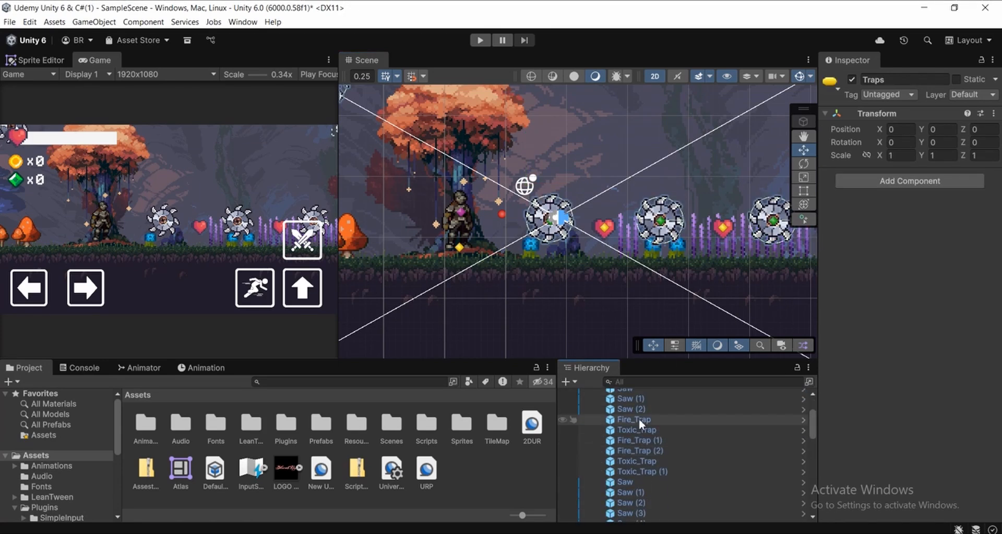
pyautogui.scroll(2, 638, 418)
pyautogui.click(634, 446)
pyautogui.scroll(-5, 652, 473)
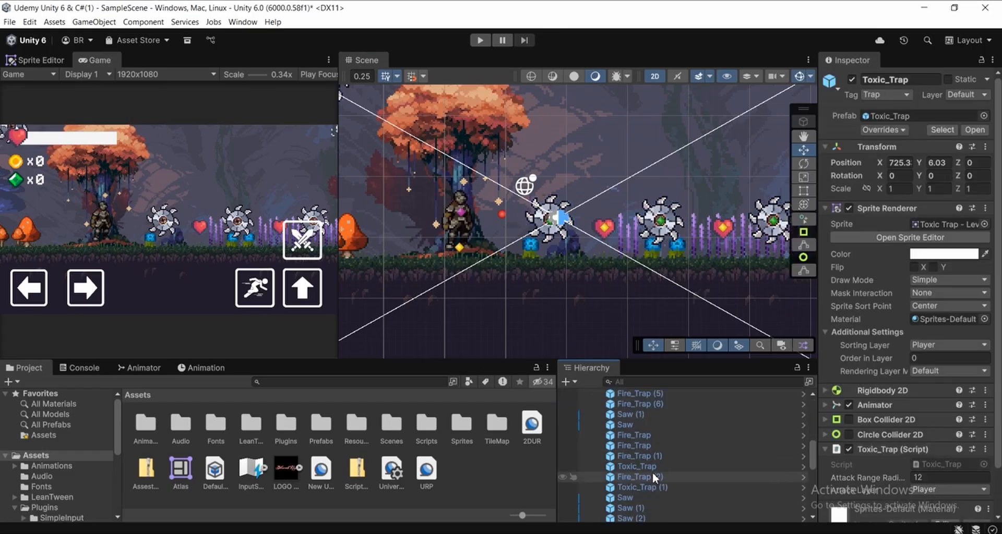
pyautogui.keyDown('shift'); pyautogui.click(652, 445); pyautogui.keyUp('shift')
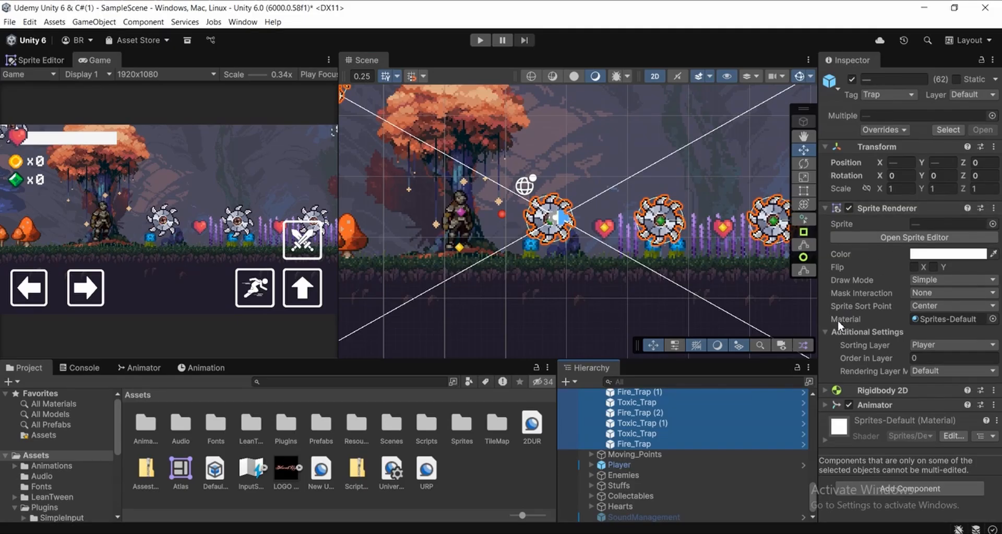
pyautogui.click(992, 319)
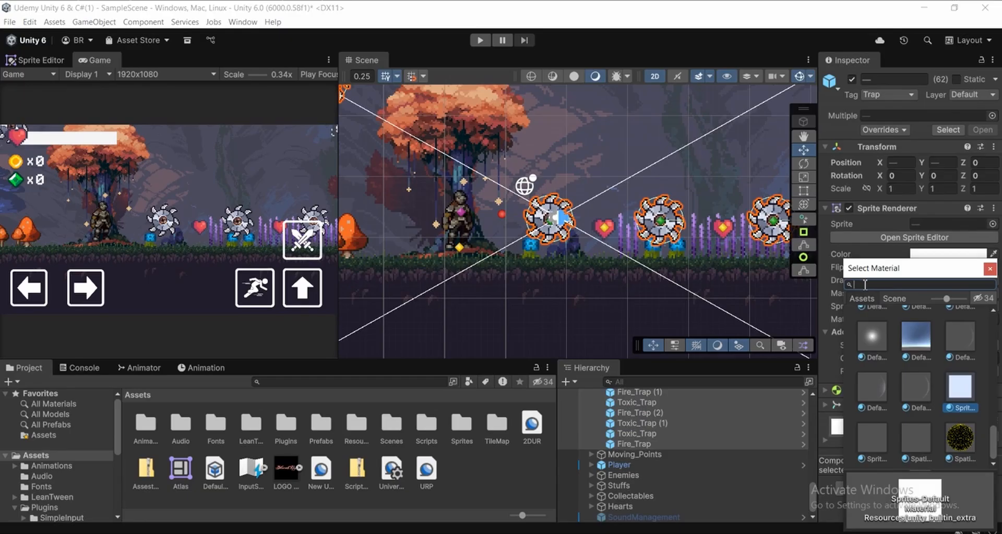
pyautogui.write('sprite')
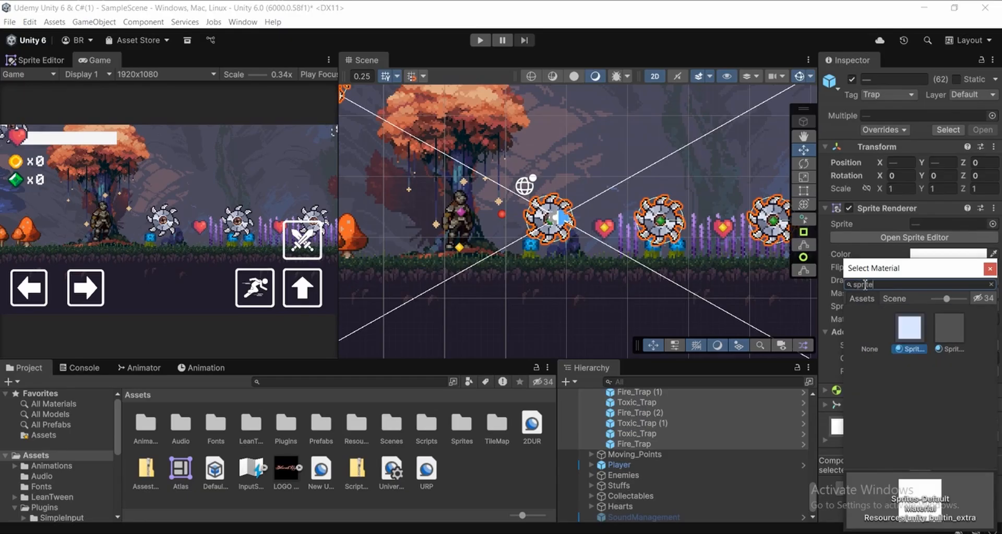
pyautogui.click(978, 299)
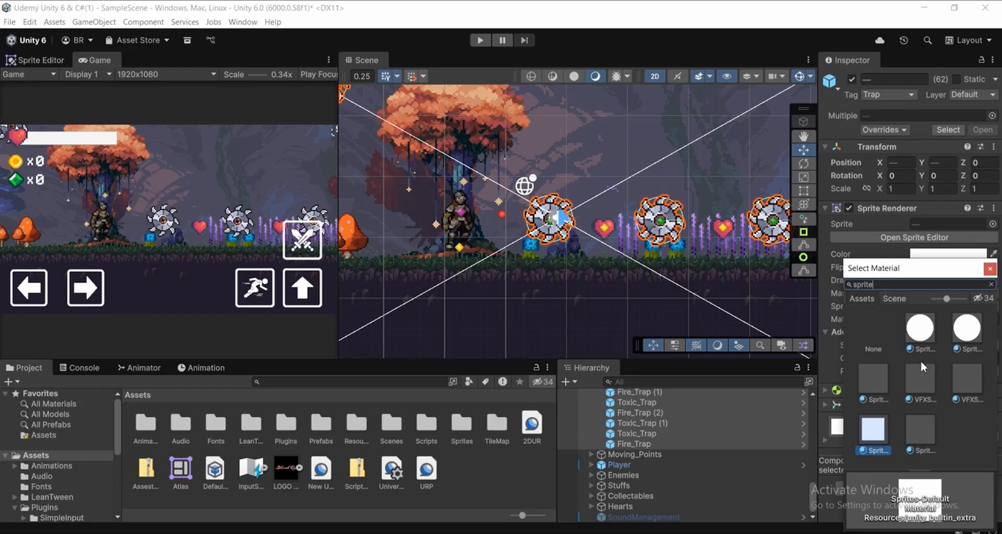
pyautogui.click(919, 330)
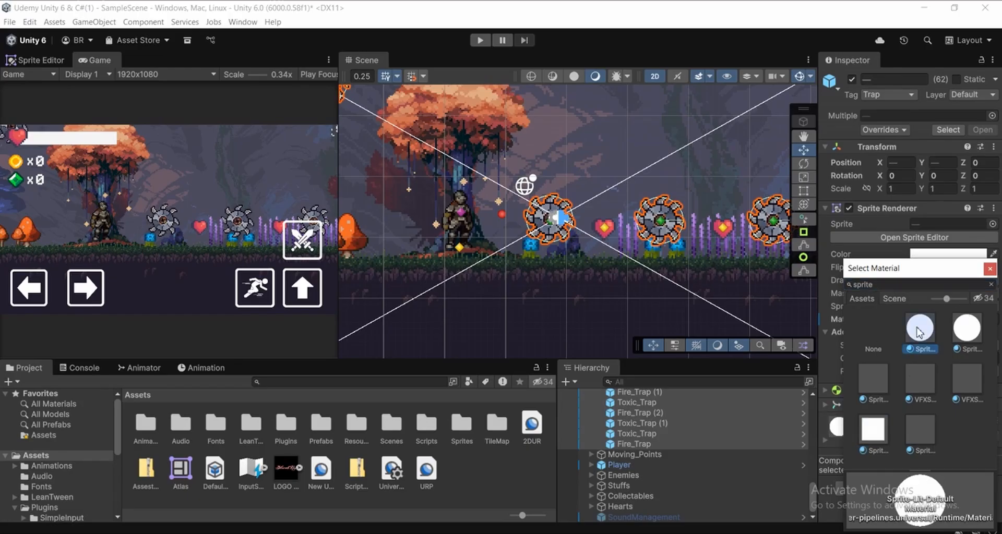
pyautogui.click(991, 269)
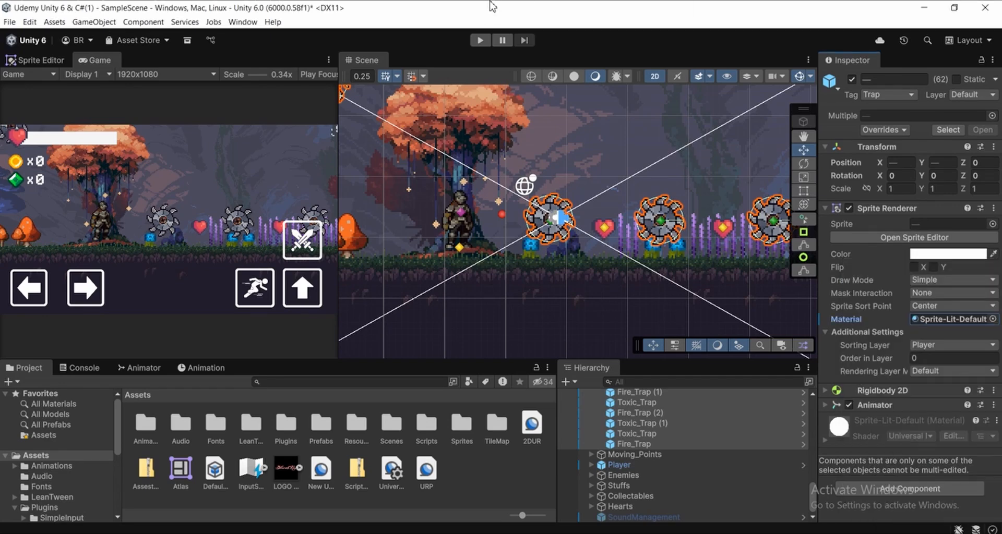
pyautogui.moveTo(584, 309); pyautogui.dragTo(505, 221, button='middle')
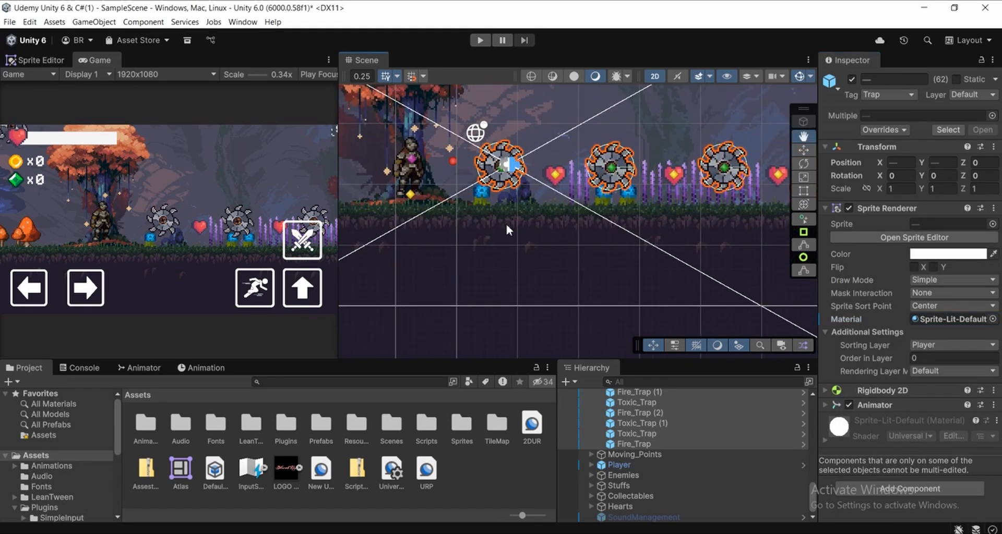
# Step: Clear the trap selection and collapse the Traps group
pyautogui.click(536, 463)
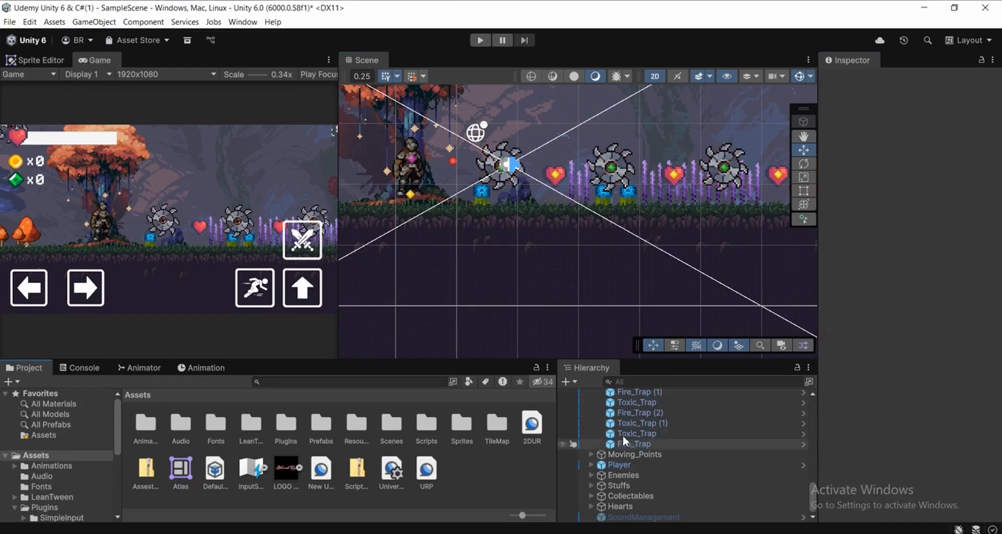
pyautogui.scroll(10, 619, 428)
pyautogui.scroll(5, 618, 423)
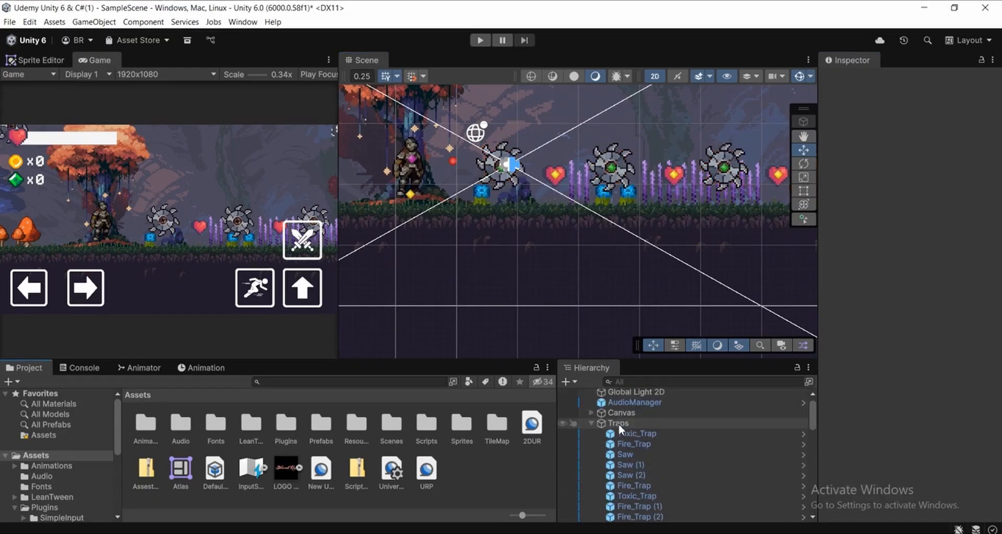
pyautogui.click(592, 435)
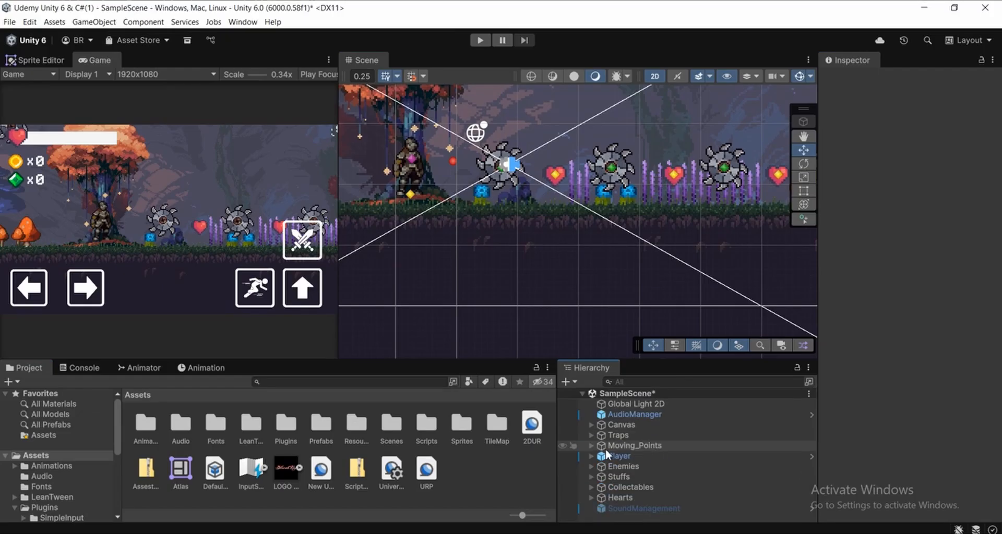
# Step: Select Ground_Tile, Back_Tile and Ground_Platforms under Stuffs, Level, Tiles and expand their Tilemap Renderer settings
pyautogui.click(619, 477)
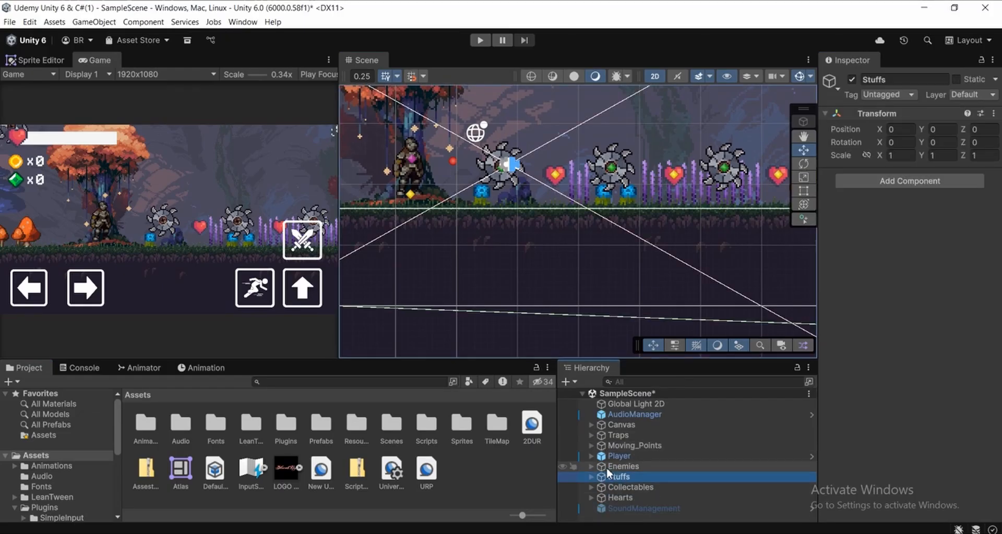
pyautogui.click(592, 477)
pyautogui.scroll(-3, 656, 468)
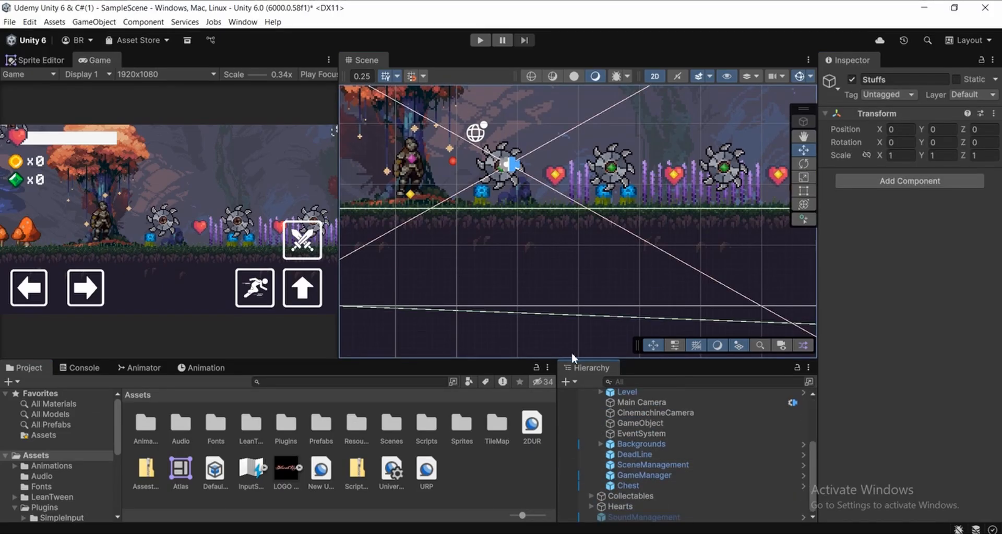
pyautogui.scroll(3, 634, 470)
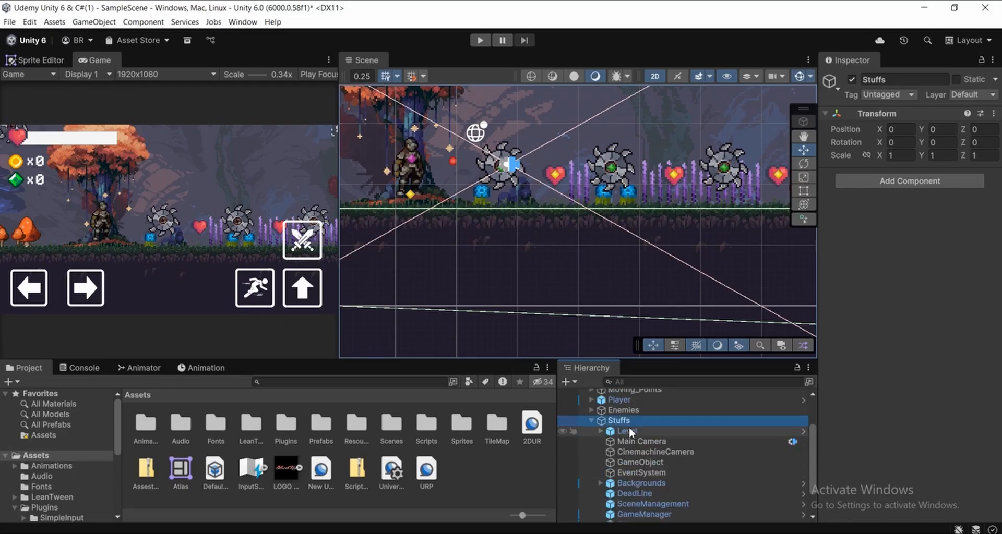
pyautogui.click(590, 428)
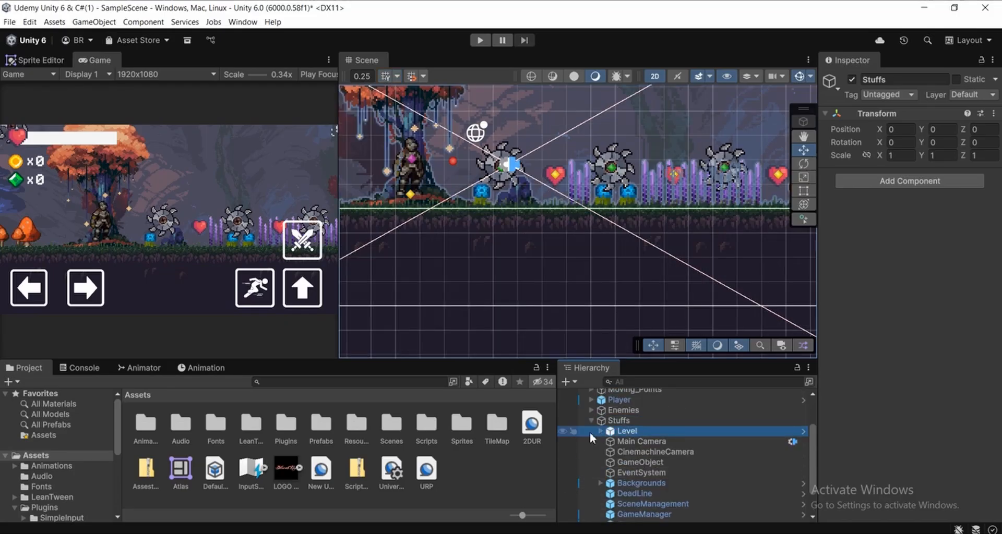
pyautogui.click(601, 431)
pyautogui.click(643, 441)
pyautogui.click(609, 442)
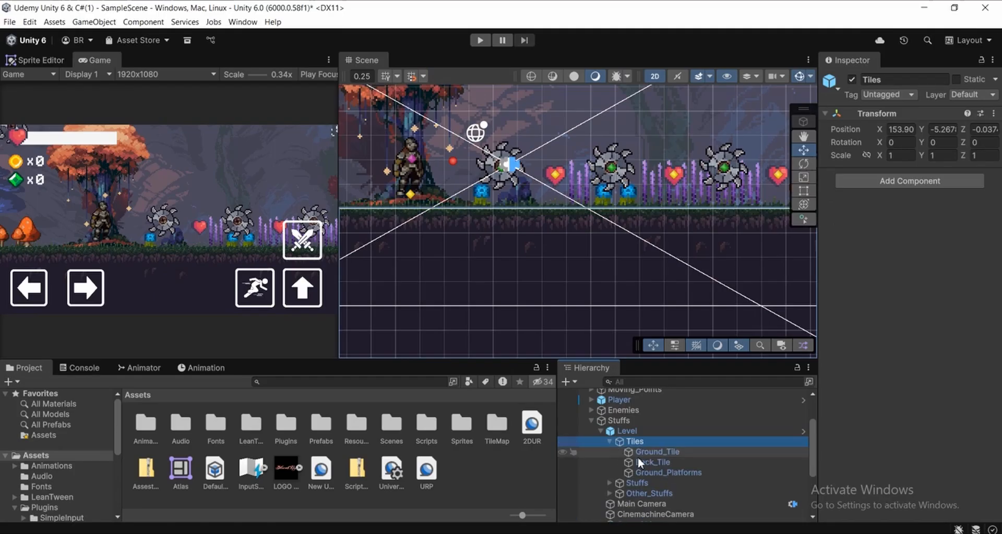
pyautogui.click(646, 452)
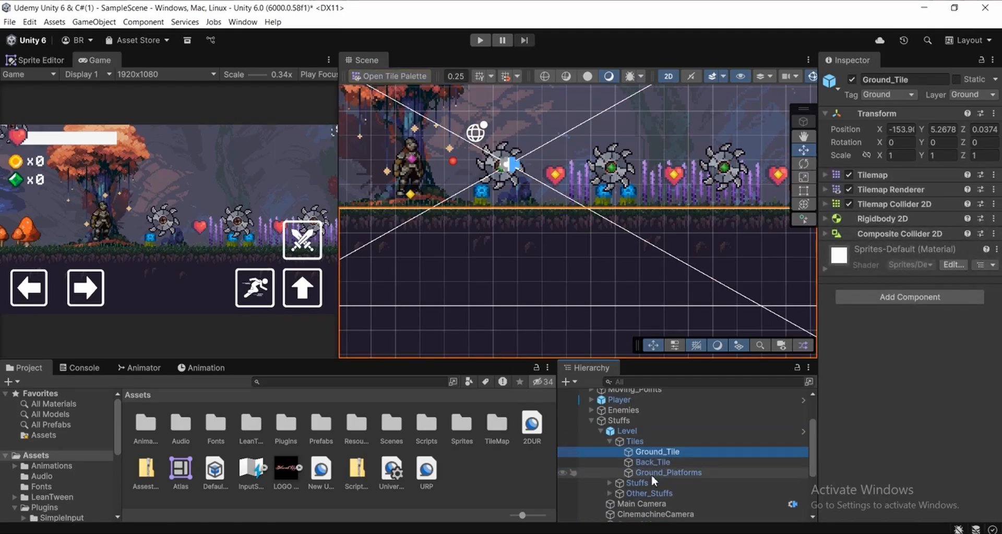
pyautogui.keyDown('shift'); pyautogui.click(650, 473); pyautogui.keyUp('shift')
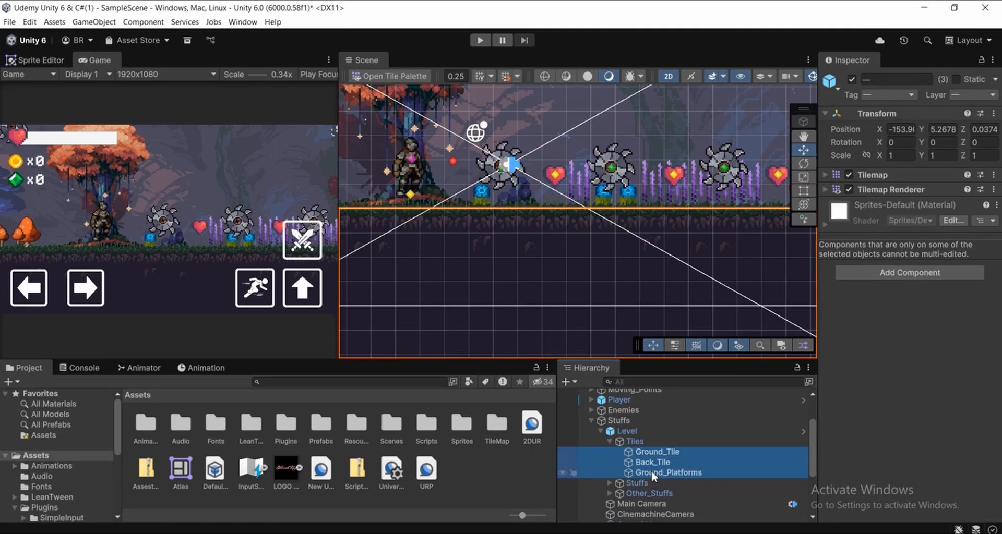
pyautogui.click(892, 190)
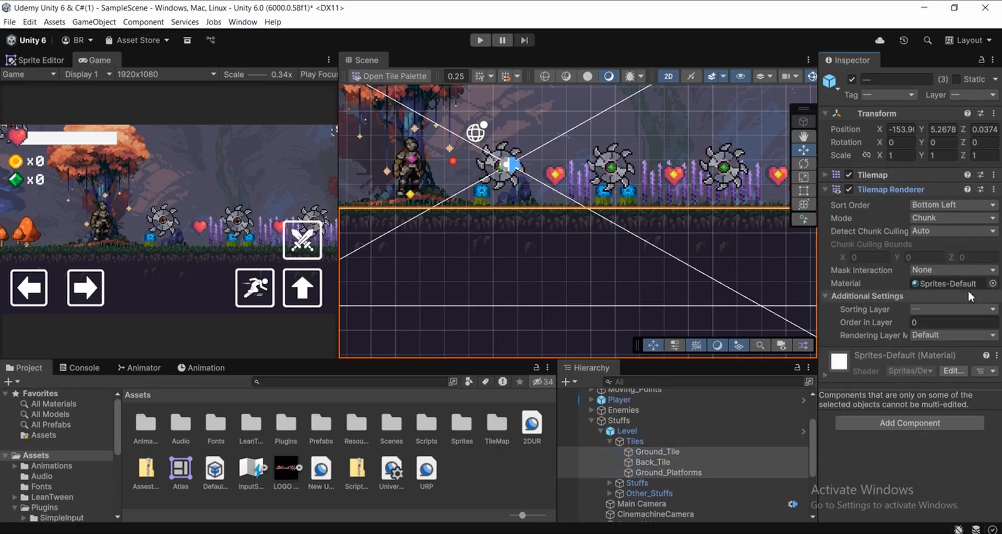
pyautogui.click(993, 283)
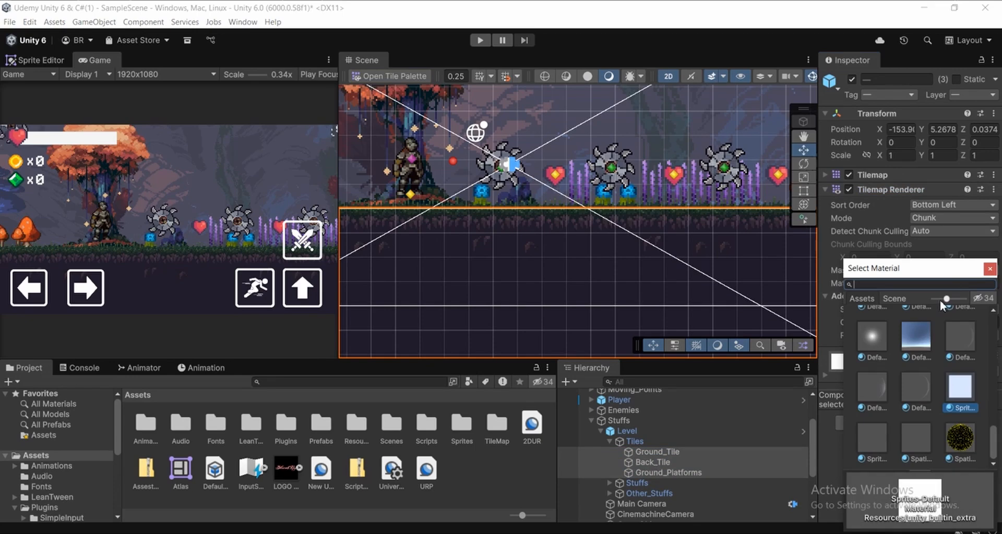
pyautogui.write('sprite')
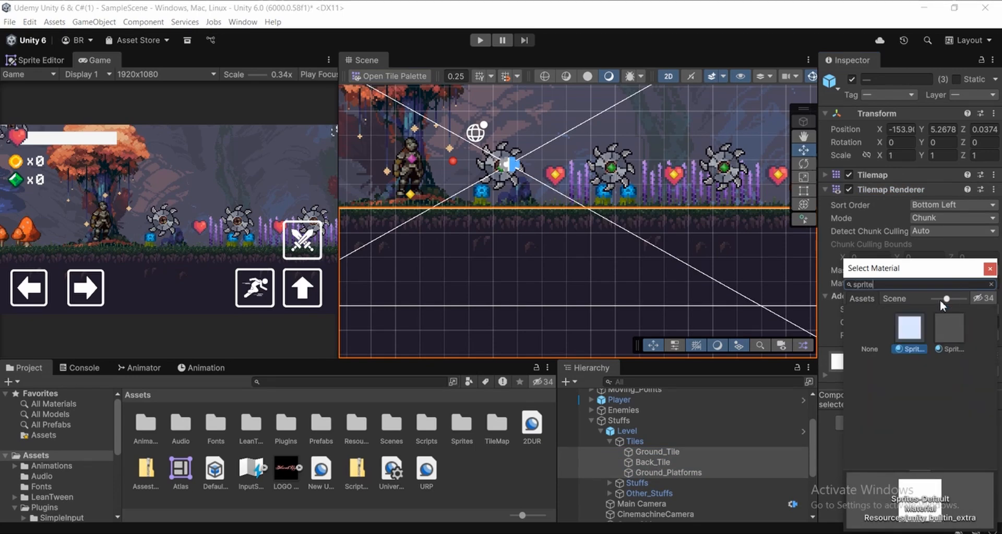
pyautogui.click(908, 329)
pyautogui.scroll(-1, 620, 264)
pyautogui.click(620, 264)
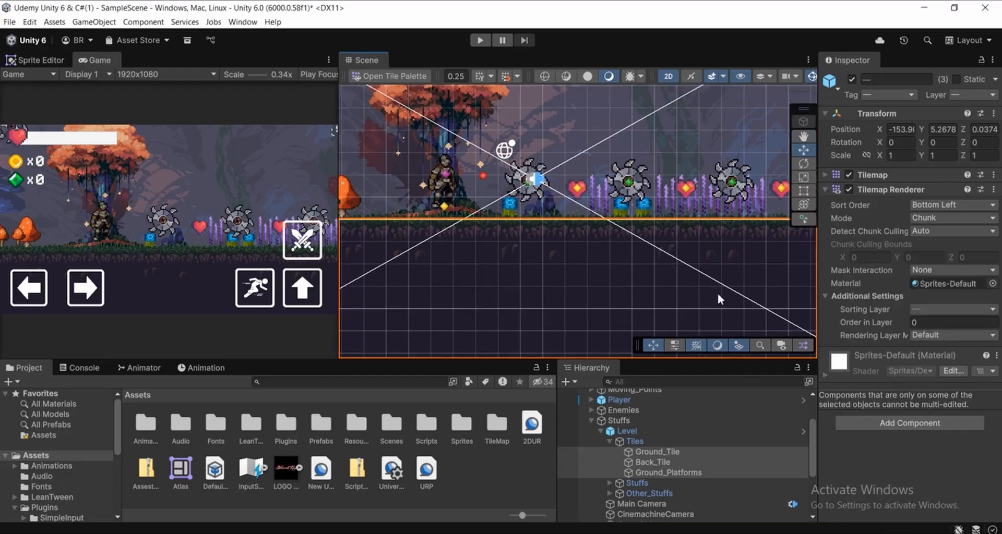
# Step: Assign the Sprite-Lit-Default material to the three selected ground and back tilemaps, searching "sprite" with package assets included
pyautogui.click(991, 284)
pyautogui.write('spl')
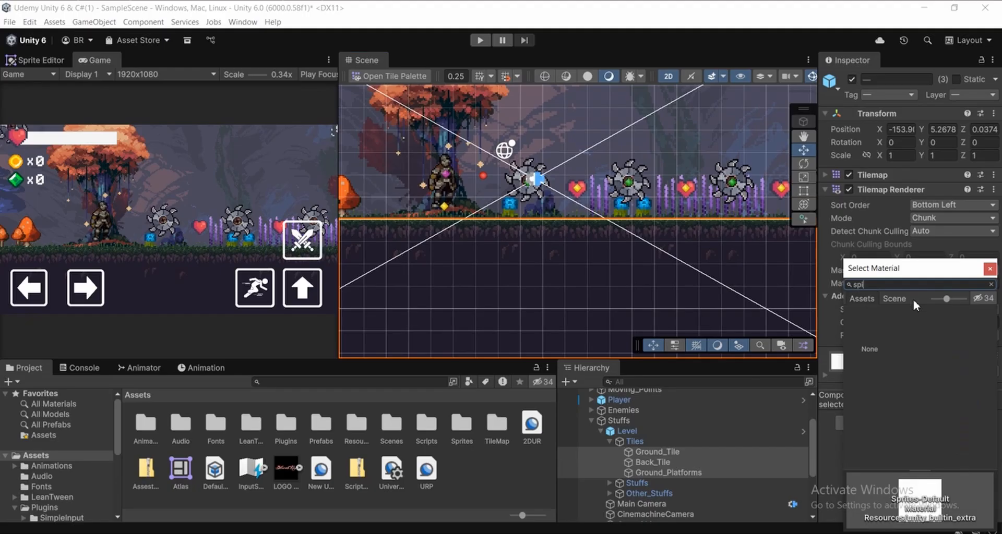
pyautogui.press('BackSpace')
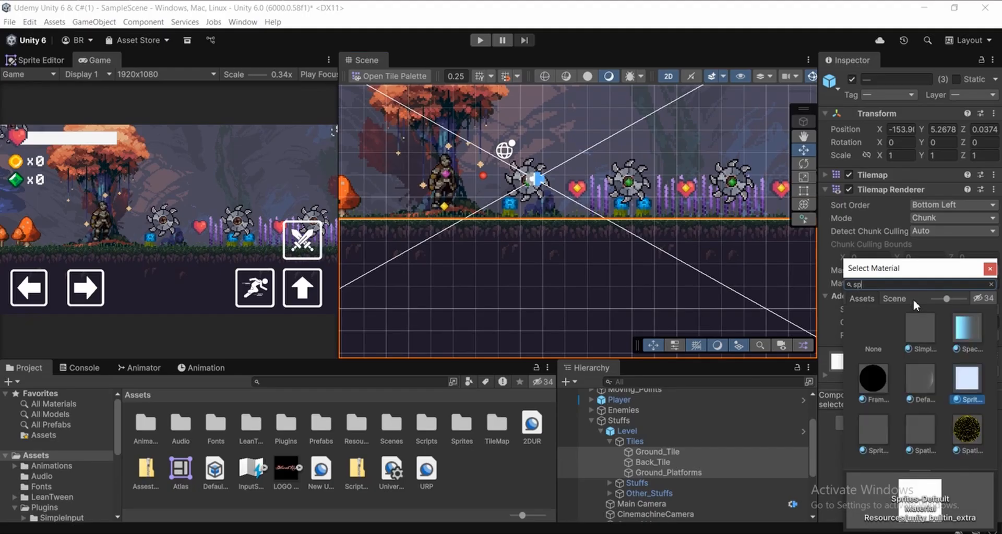
pyautogui.write('rite')
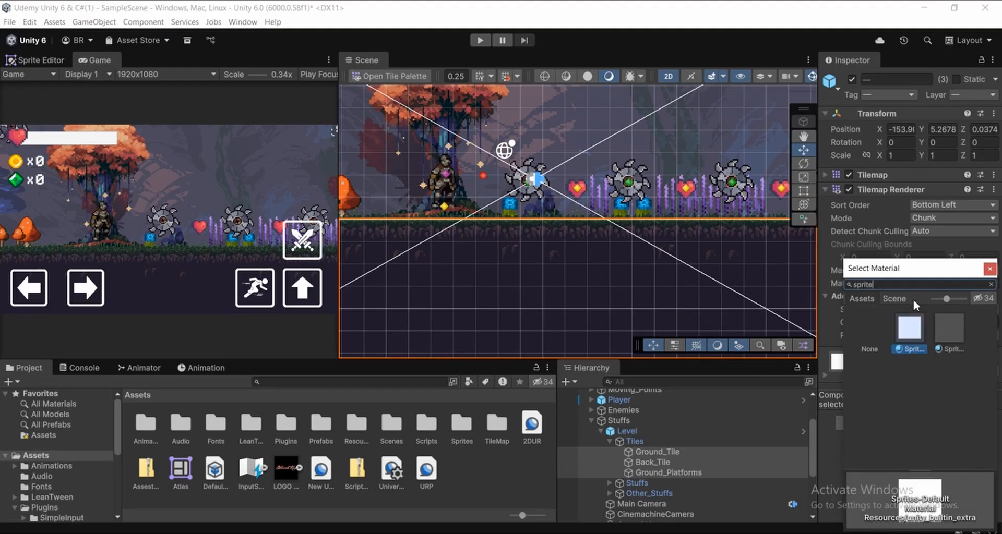
pyautogui.click(979, 299)
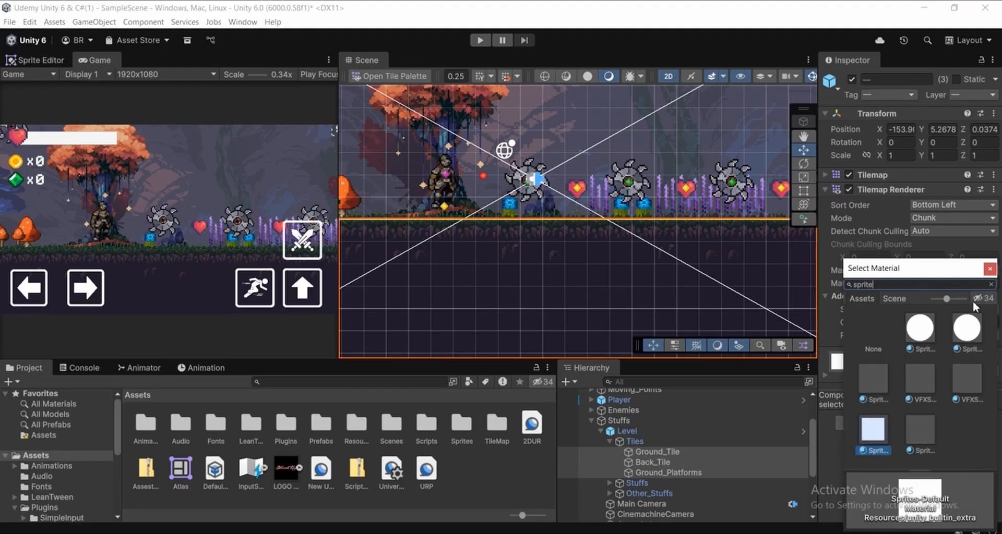
pyautogui.click(978, 298)
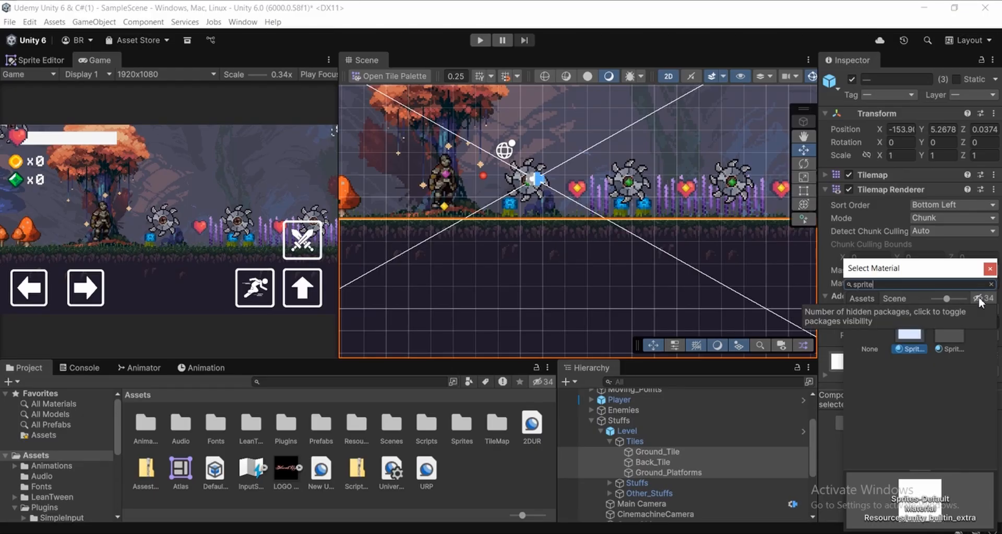
pyautogui.click(979, 298)
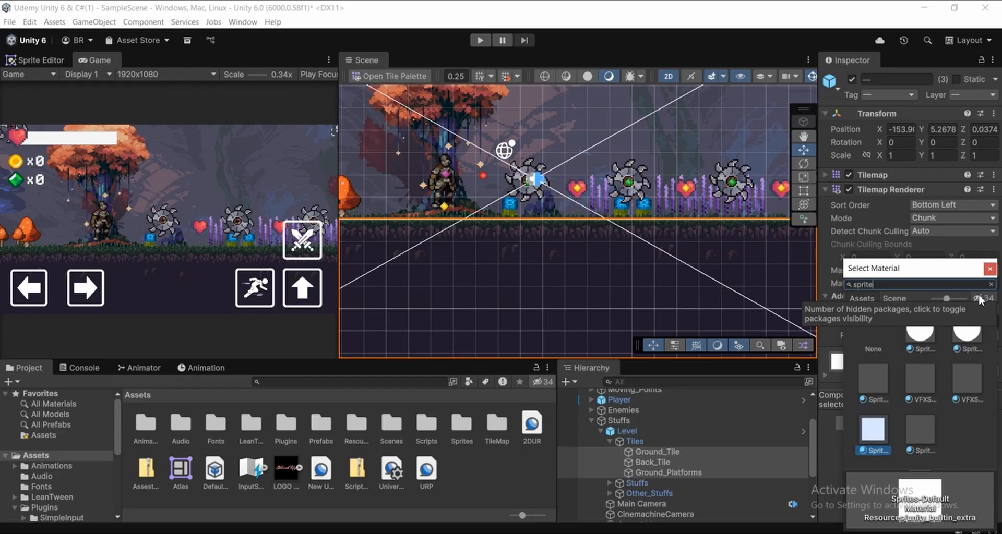
pyautogui.click(920, 334)
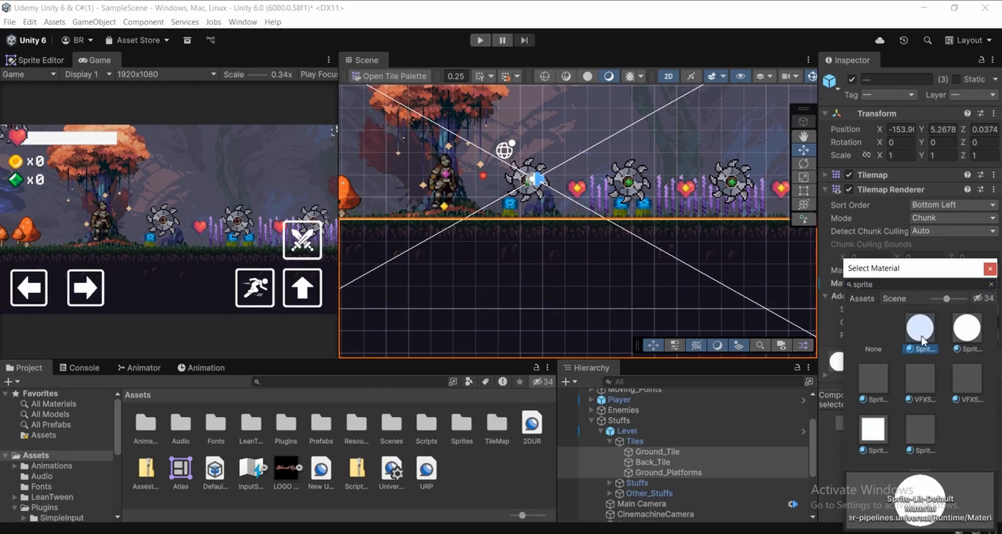
pyautogui.click(994, 271)
pyautogui.moveTo(534, 237); pyautogui.dragTo(618, 215, button='middle')
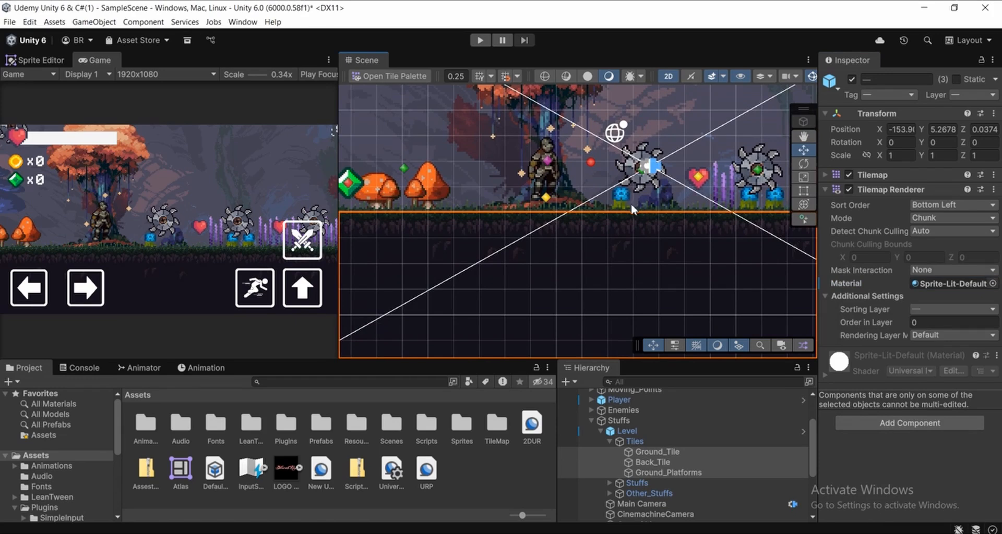
pyautogui.moveTo(605, 167); pyautogui.dragTo(596, 212, button='middle')
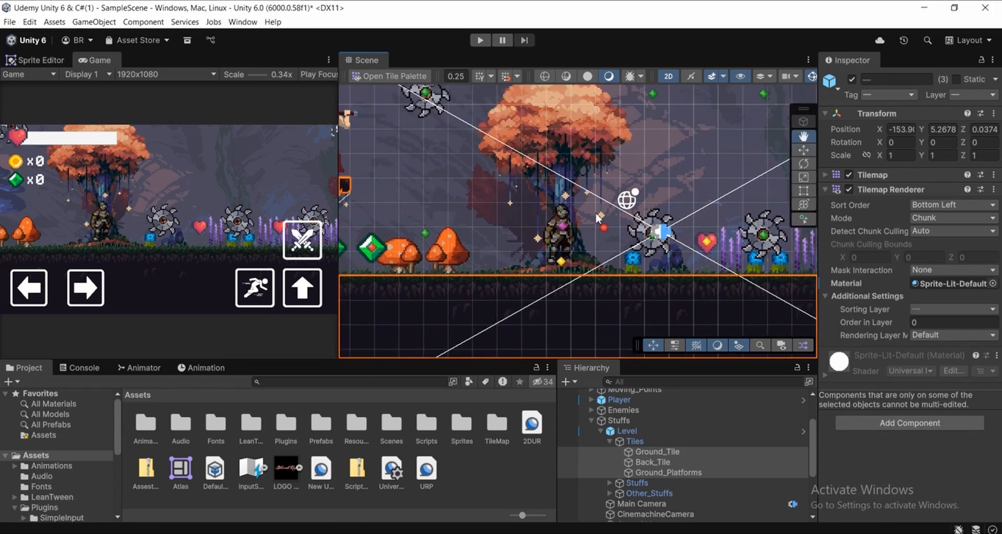
# Step: Assign the Sprite-Lit-Default material to BackStuffs_1, BackStuffs_2, Front_Stuss and Back_Stuffs3 in Level's Stuffs group, searching "sprite" with package assets included
pyautogui.scroll(-3, 679, 462)
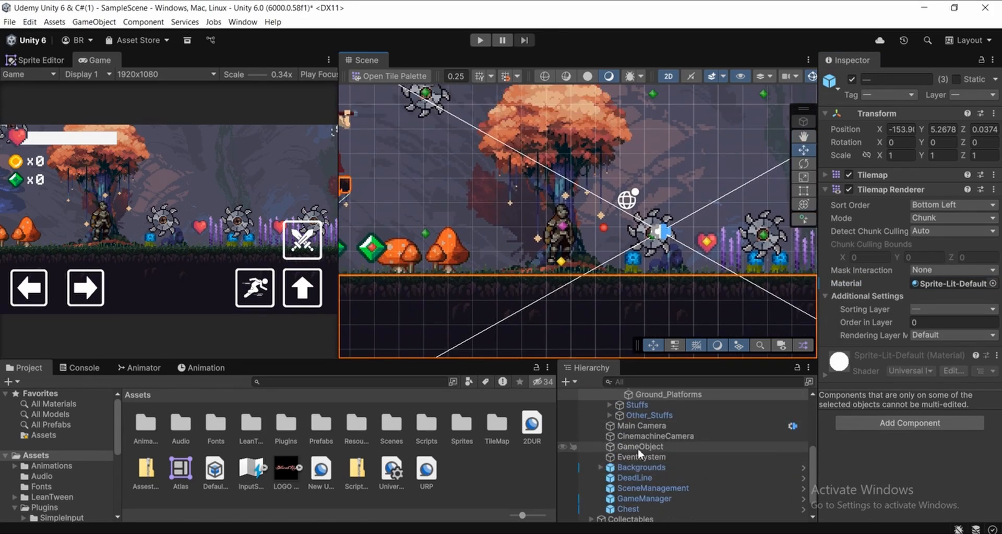
pyautogui.click(612, 405)
pyautogui.click(638, 406)
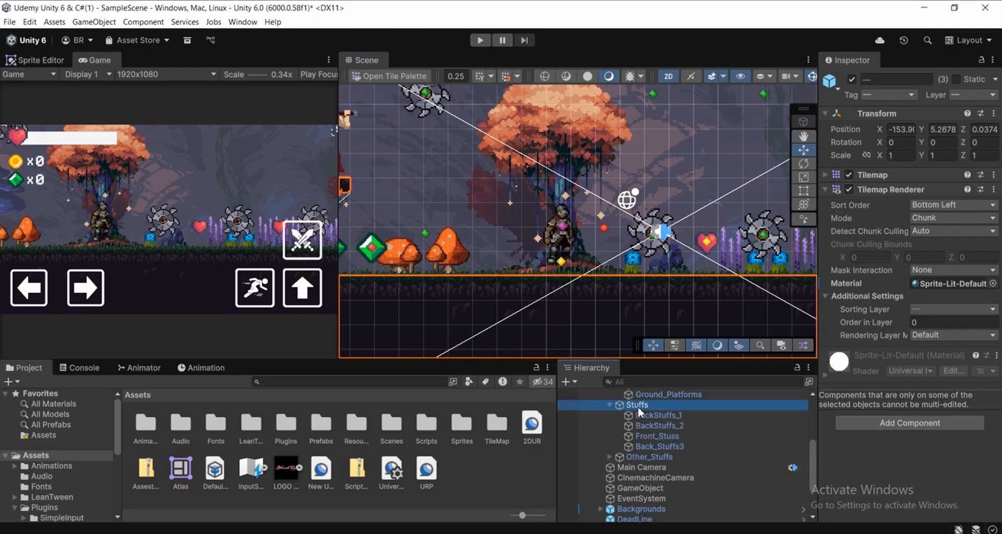
pyautogui.click(650, 415)
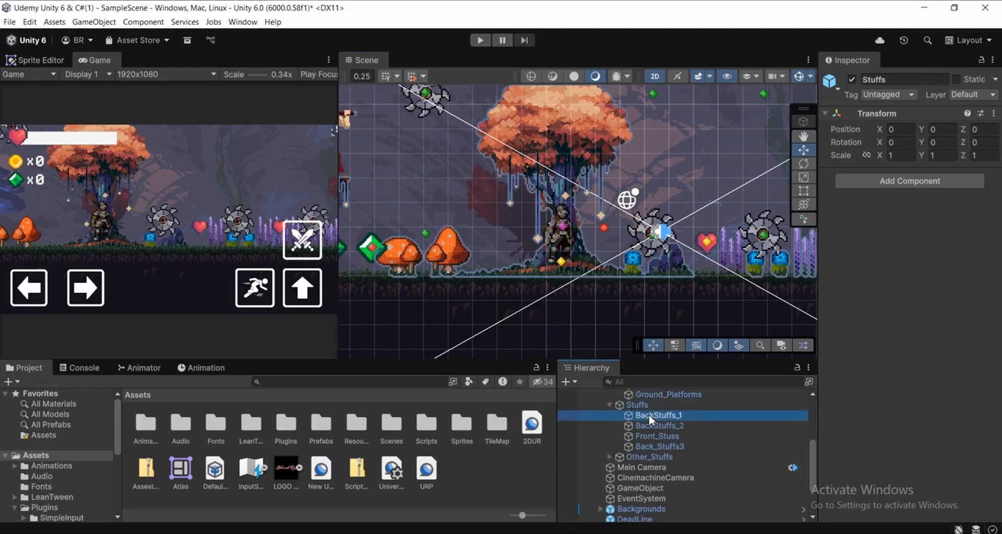
pyautogui.keyDown('shift'); pyautogui.click(654, 449); pyautogui.keyUp('shift')
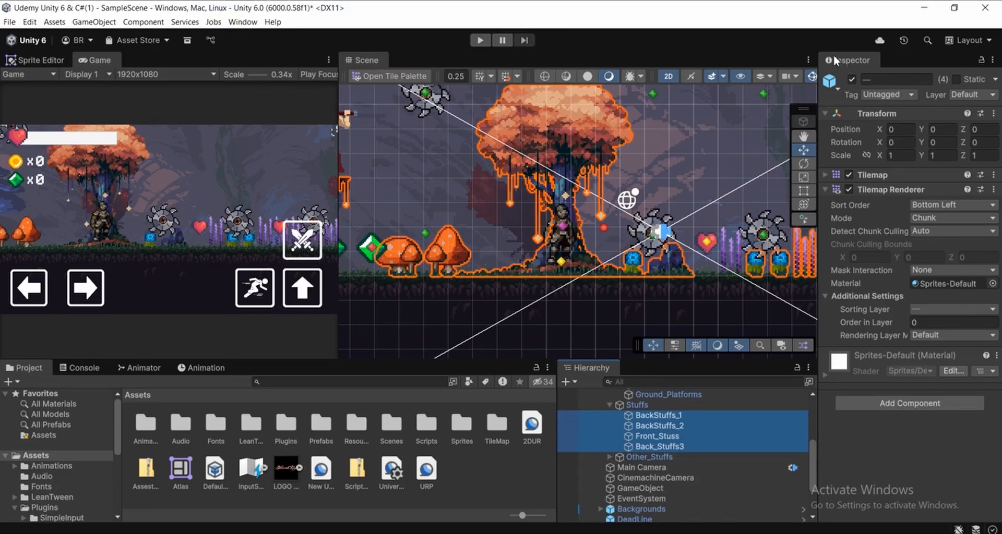
pyautogui.click(878, 190)
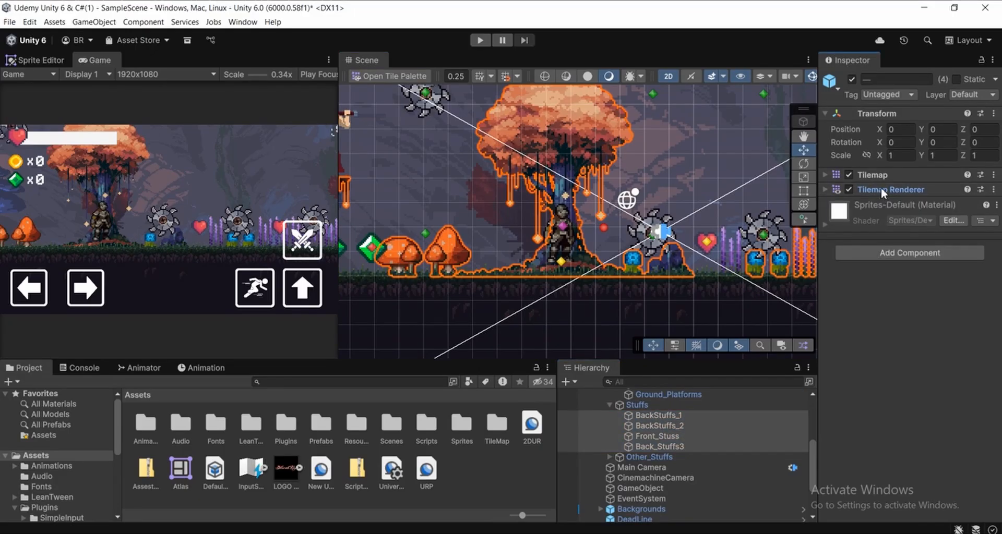
pyautogui.click(881, 189)
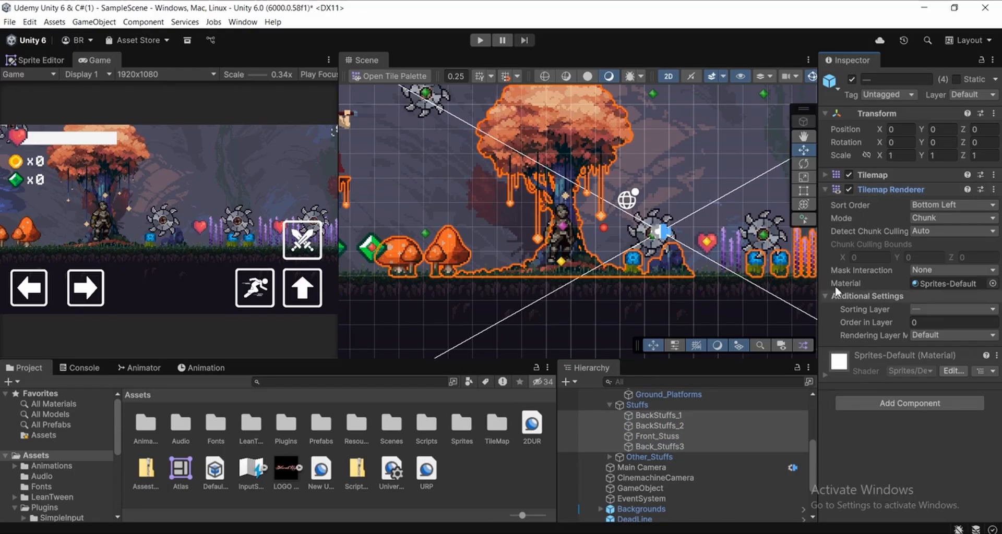
pyautogui.click(993, 284)
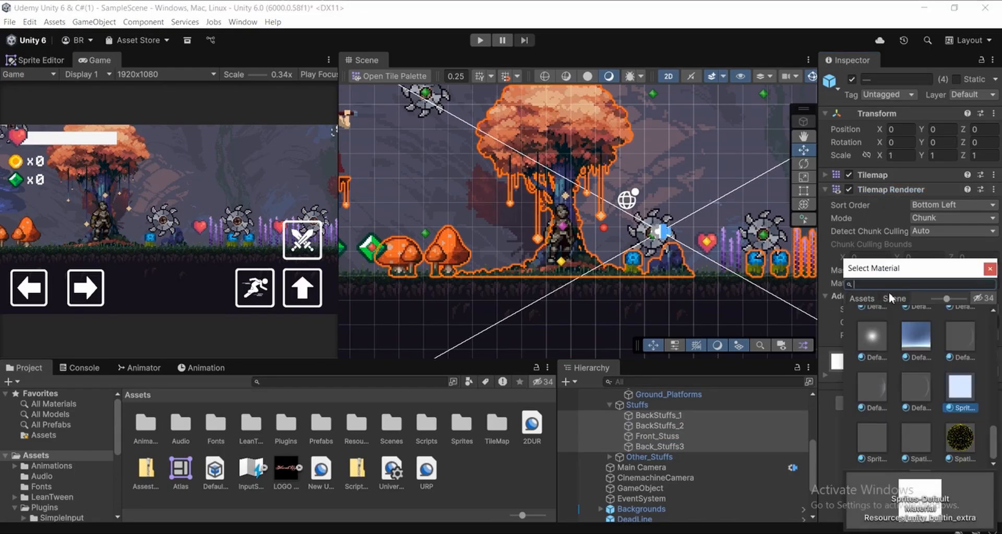
pyautogui.write('sprite')
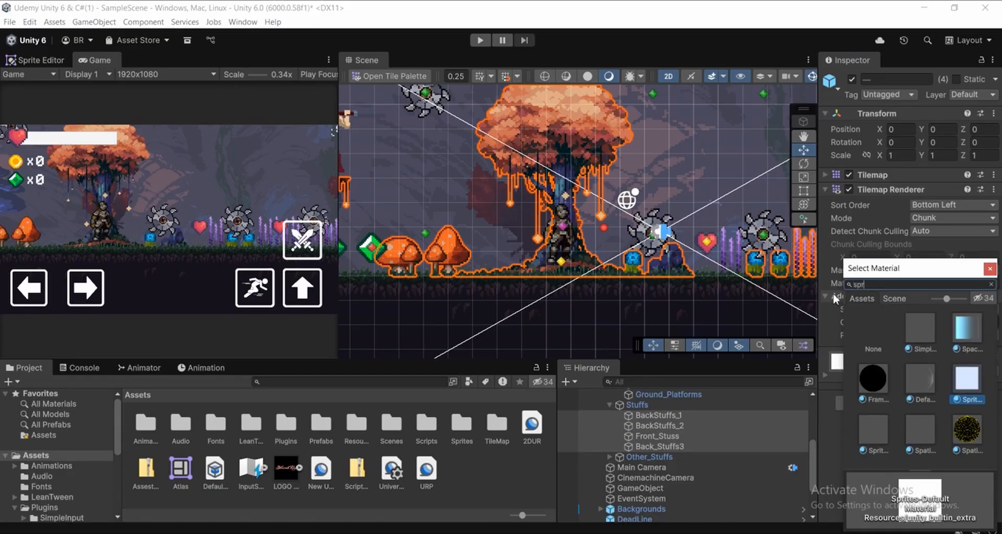
pyautogui.click(978, 299)
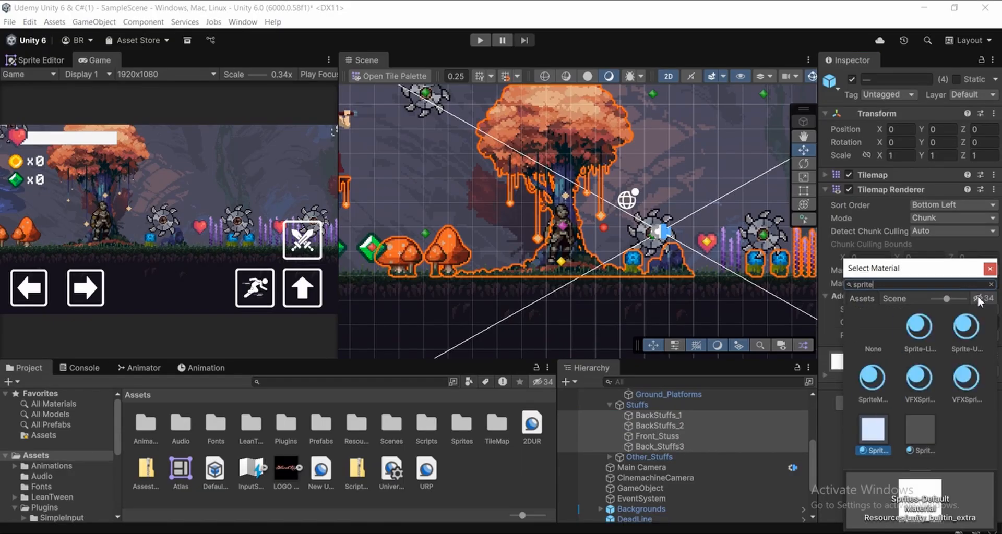
pyautogui.click(920, 334)
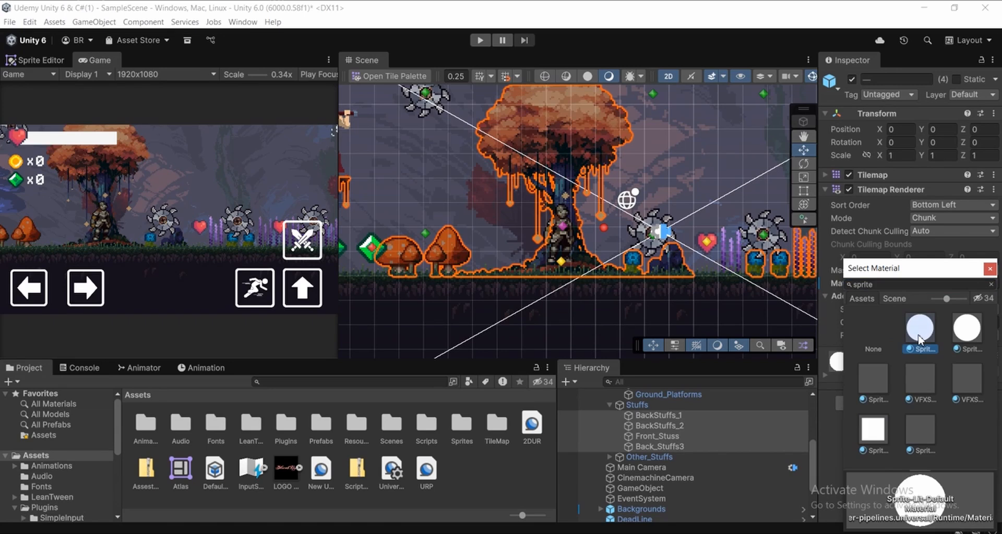
pyautogui.click(990, 269)
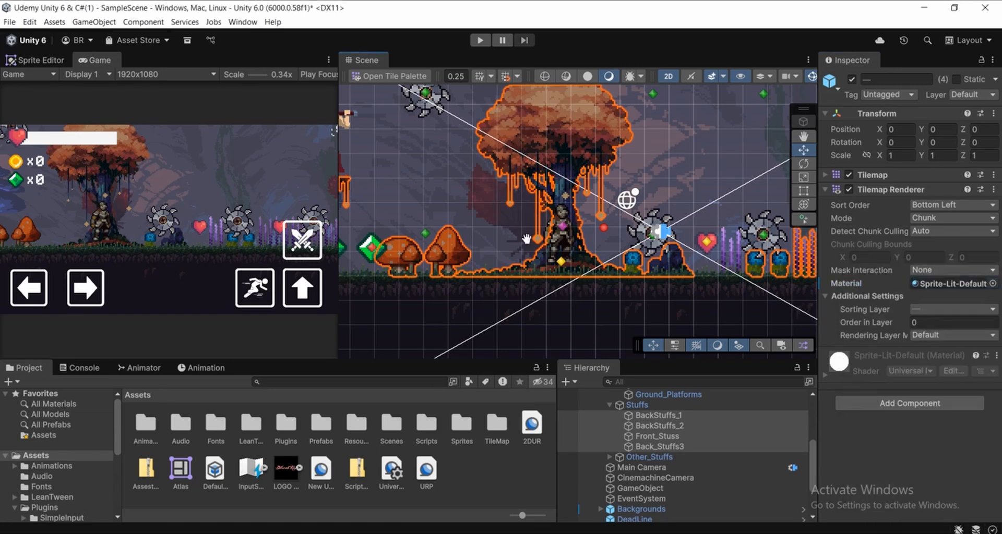
# Step: Assign the Sprite-Lit-Default material to all eight tilemaps from Grass to Tress_2 in Other_Stuffs, searching "sprite" with package assets included
pyautogui.click(610, 458)
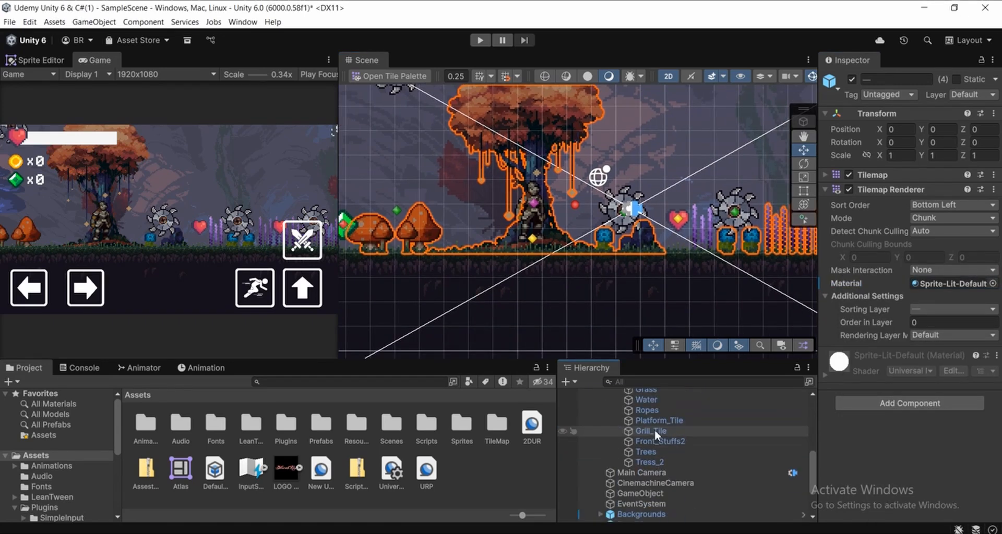
pyautogui.scroll(-2, 650, 418)
pyautogui.click(646, 429)
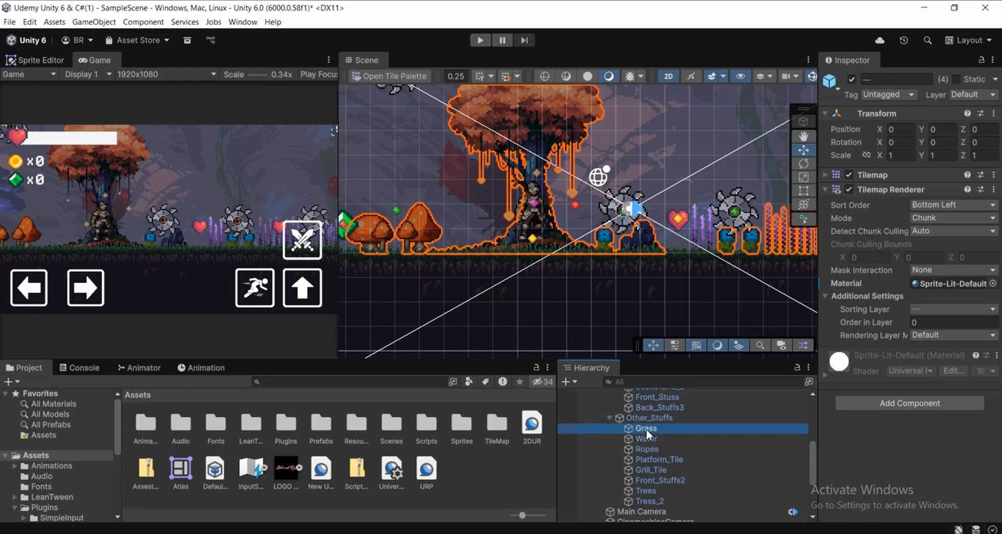
pyautogui.keyDown('shift'); pyautogui.click(652, 501); pyautogui.keyUp('shift')
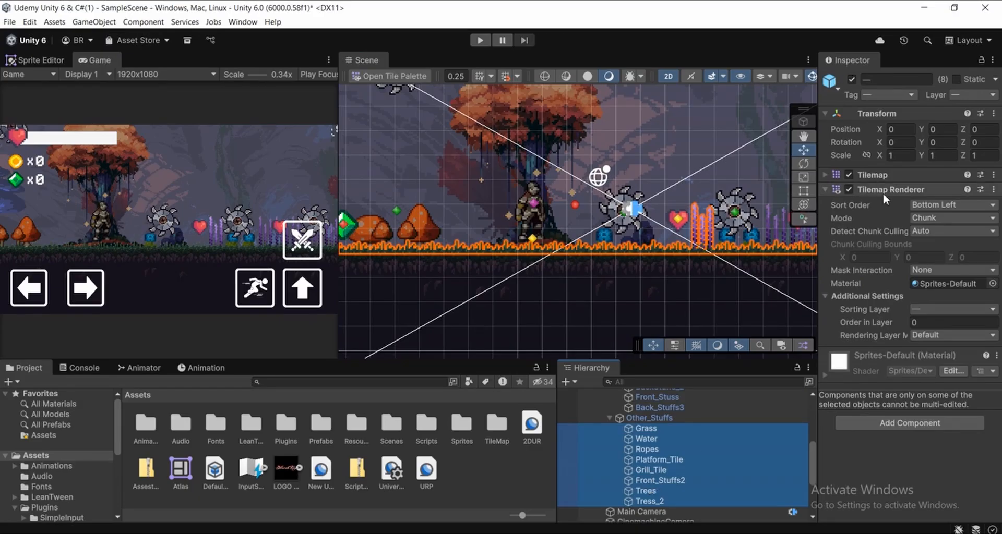
pyautogui.click(997, 283)
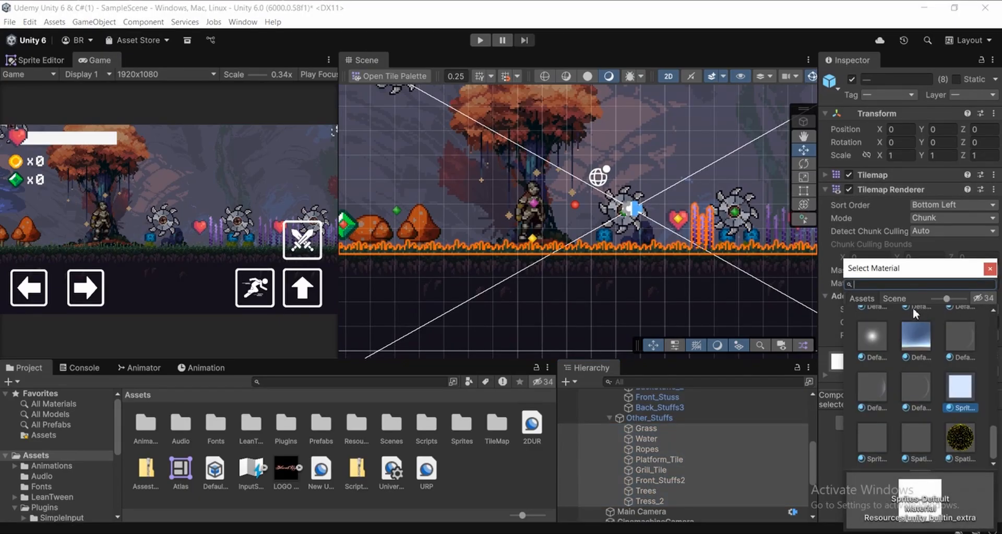
pyautogui.write('sprite')
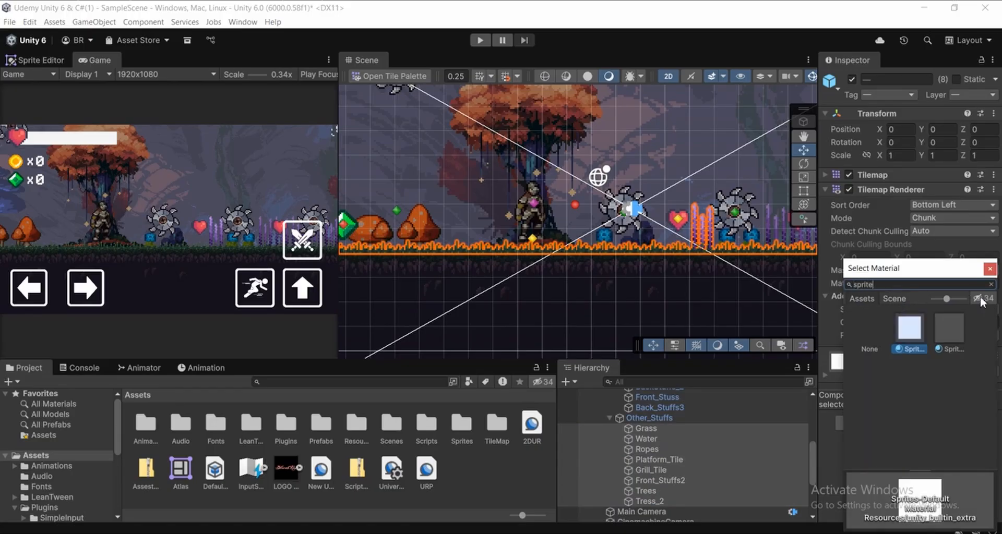
pyautogui.click(979, 299)
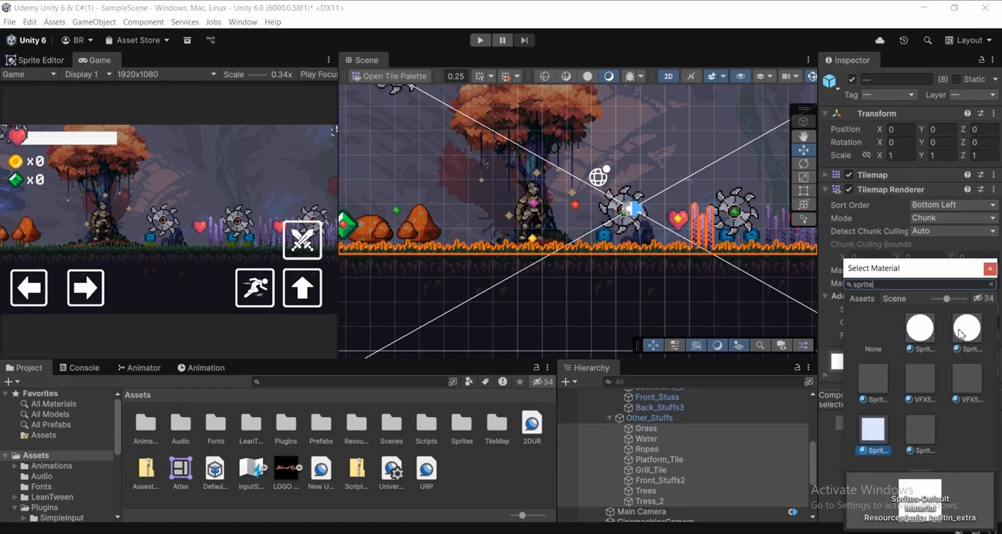
pyautogui.click(987, 271)
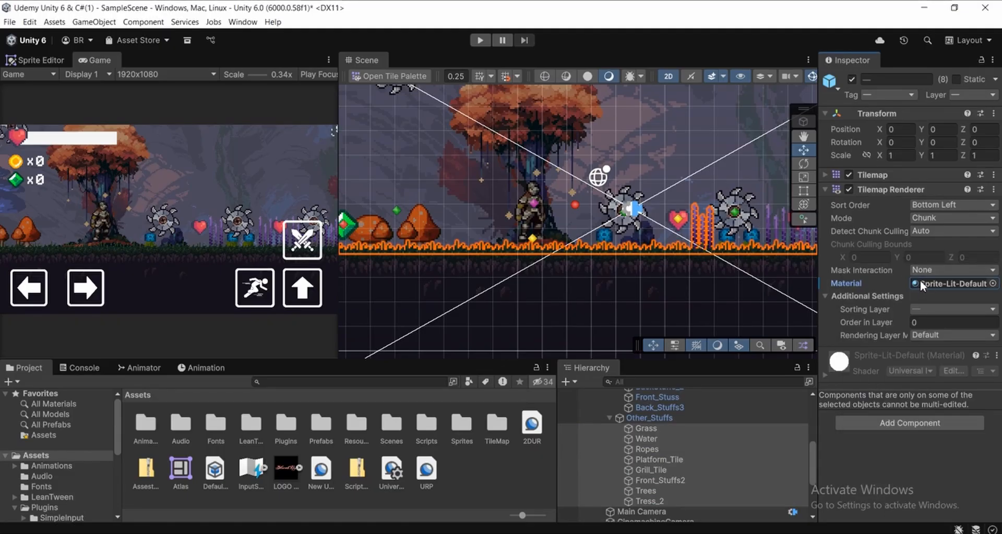
# Step: Collapse the Tiles, Stuffs and Other_Stuffs groups under Level
pyautogui.scroll(3, 663, 455)
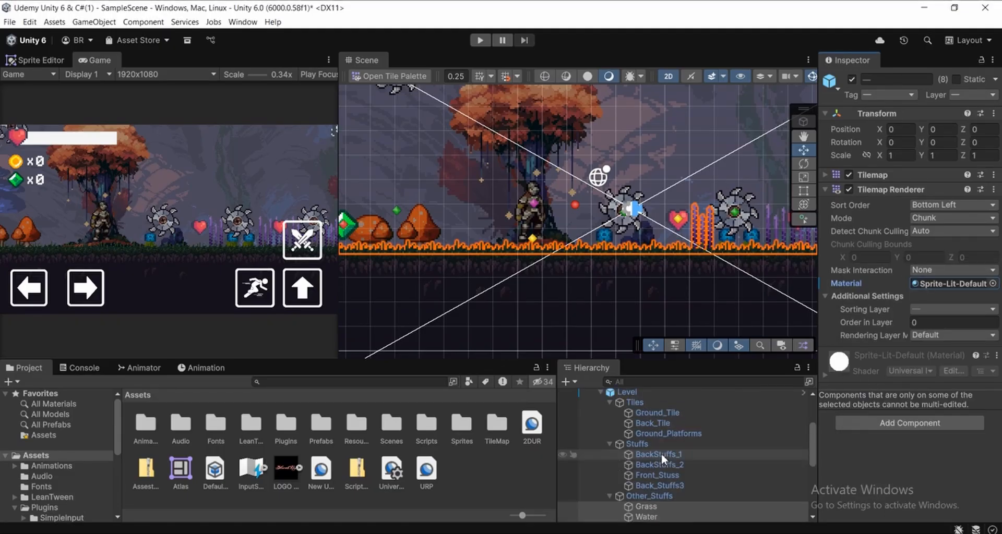
pyautogui.click(609, 403)
pyautogui.click(609, 413)
pyautogui.click(609, 423)
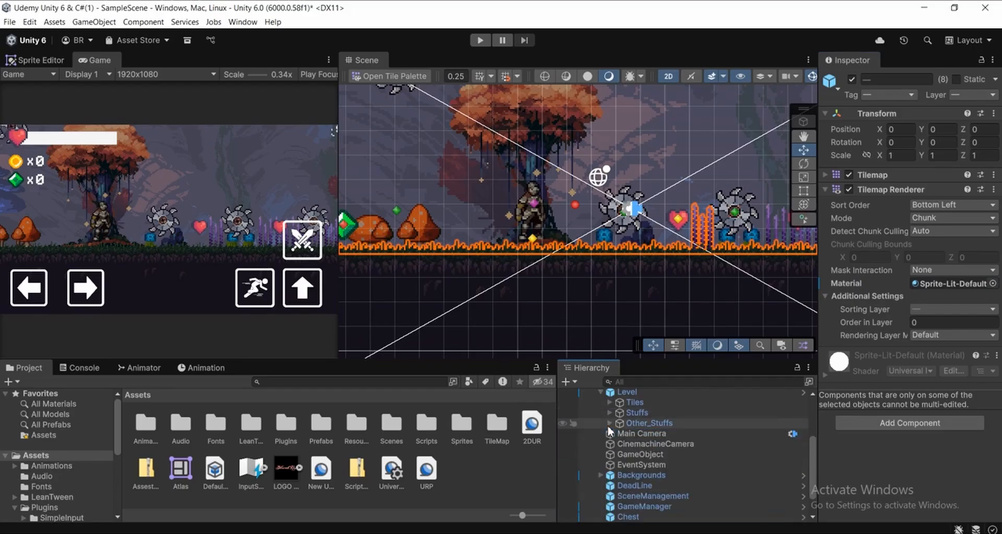
# Step: Expand the Backgrounds group and select BG1, BG2 and BG3 together with all their child sprites
pyautogui.click(639, 475)
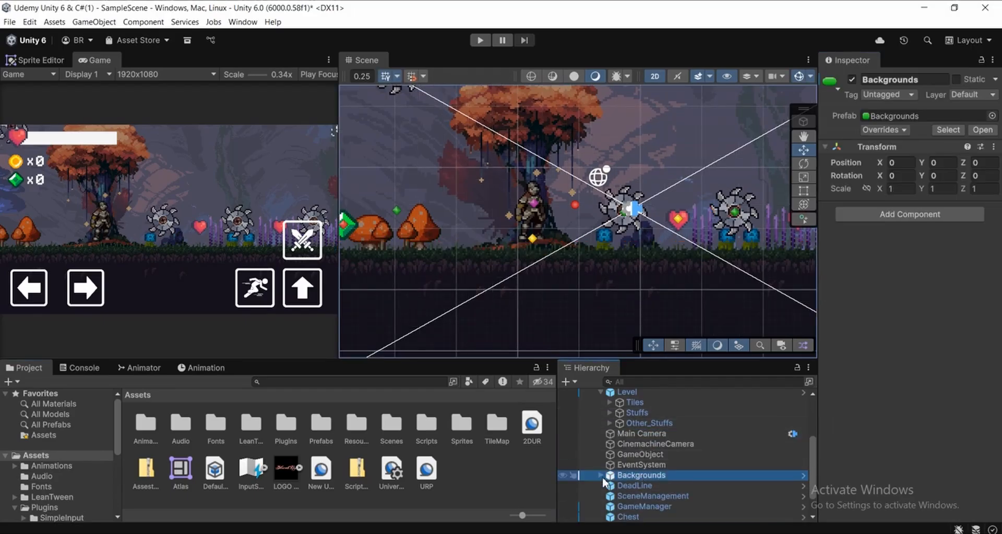
pyautogui.click(601, 475)
pyautogui.scroll(-3, 650, 486)
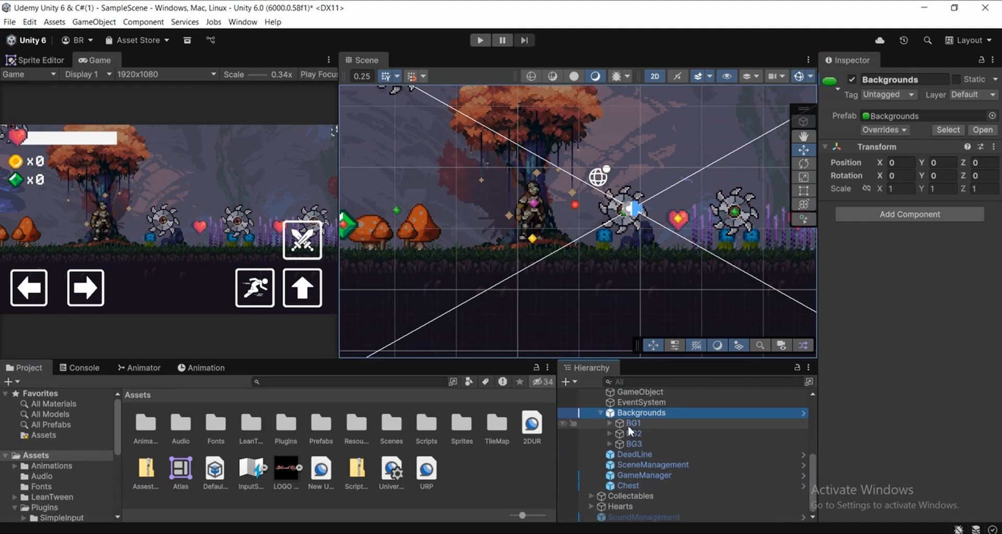
pyautogui.click(628, 423)
pyautogui.click(608, 423)
pyautogui.scroll(-5, 668, 464)
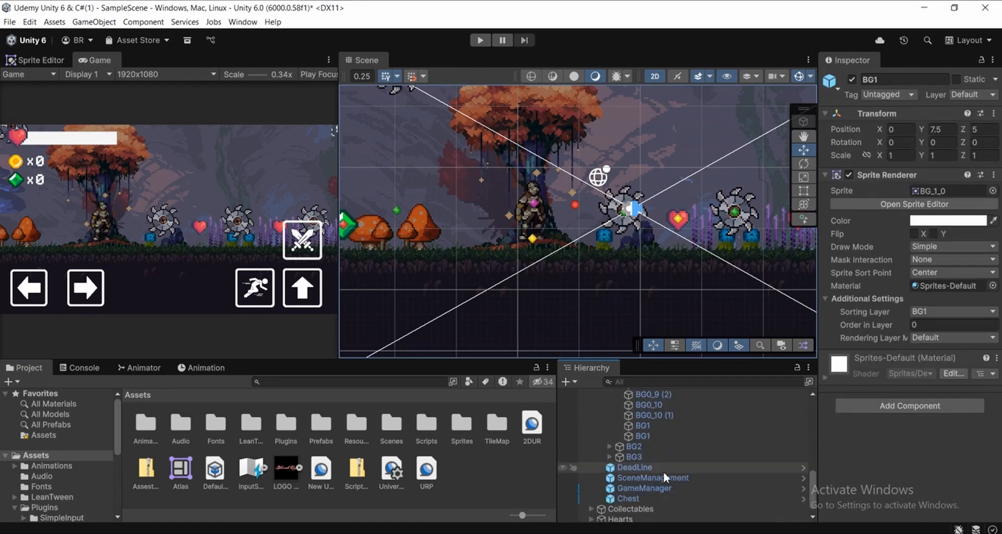
pyautogui.keyDown('shift'); pyautogui.click(638, 444); pyautogui.keyUp('shift')
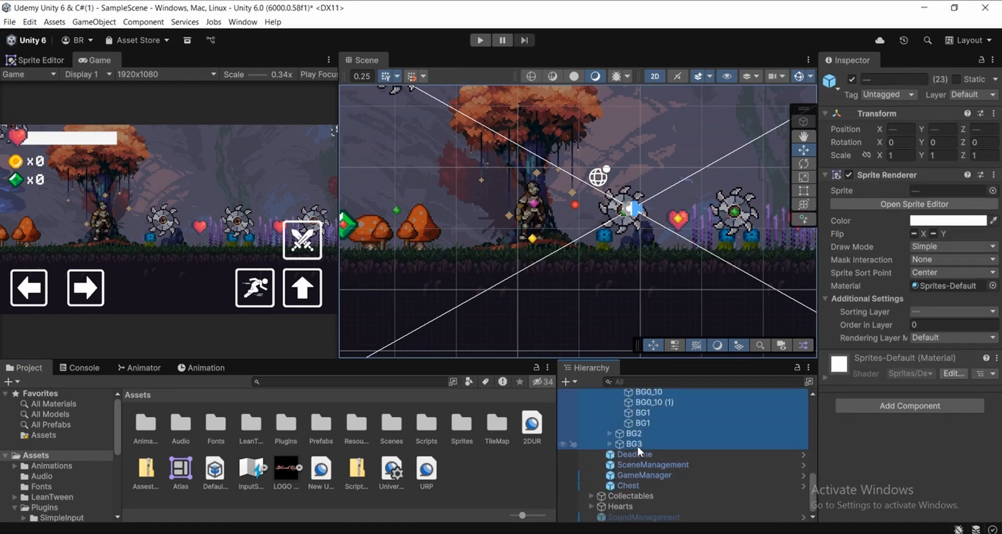
pyautogui.click(609, 434)
pyautogui.scroll(-3, 635, 465)
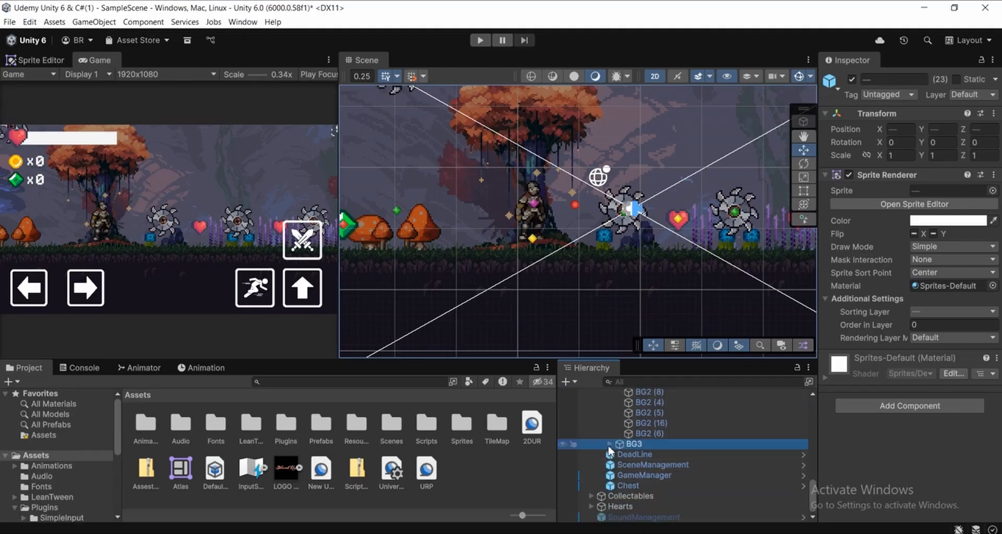
pyautogui.scroll(8, 650, 464)
pyautogui.scroll(-2, 650, 462)
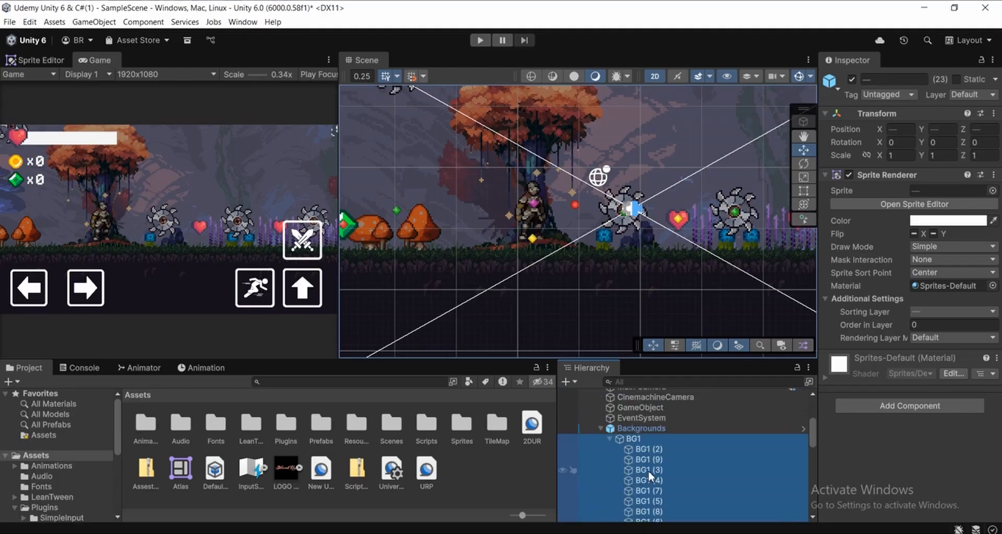
pyautogui.scroll(-10, 685, 456)
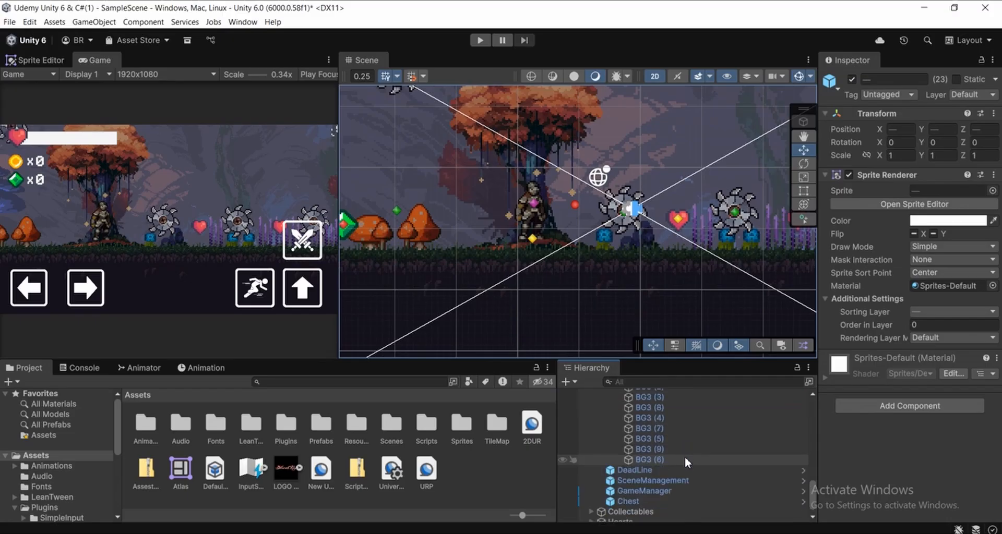
pyautogui.keyDown('shift'); pyautogui.click(654, 459); pyautogui.keyUp('shift')
pyautogui.scroll(2, 676, 447)
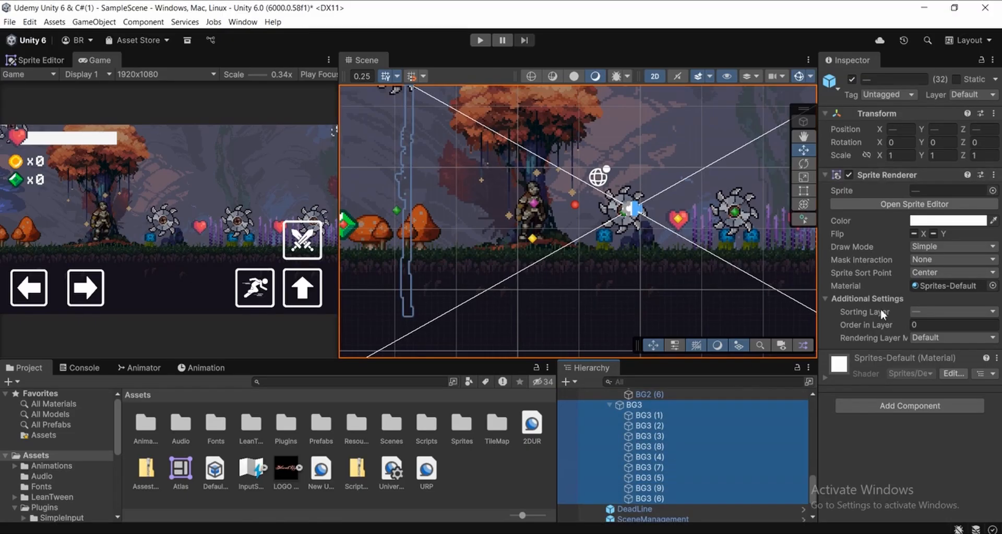
# Step: Assign the Sprite-Lit-Default material to all selected background sprites, searching "sprite" with package assets included, and clear the selection
pyautogui.click(992, 286)
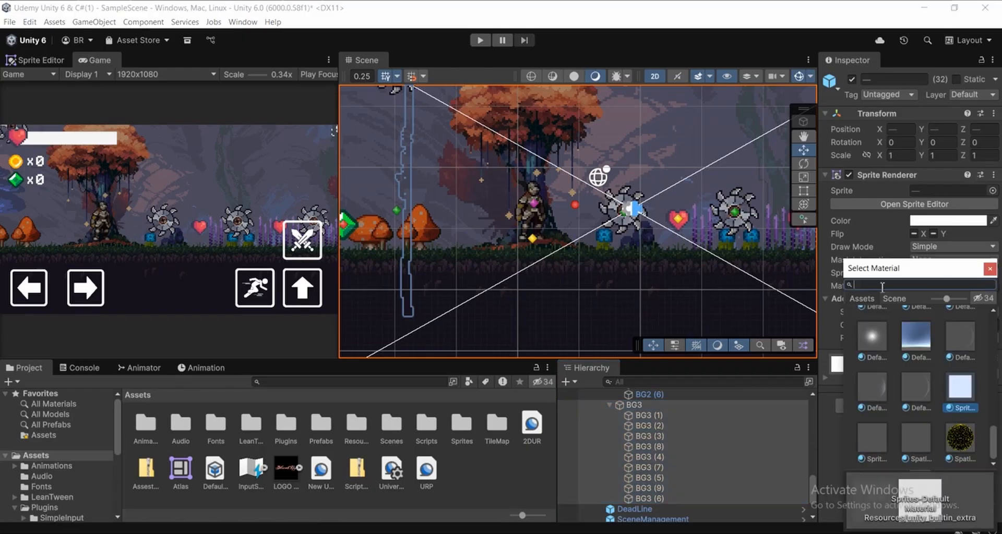
pyautogui.write('sprote')
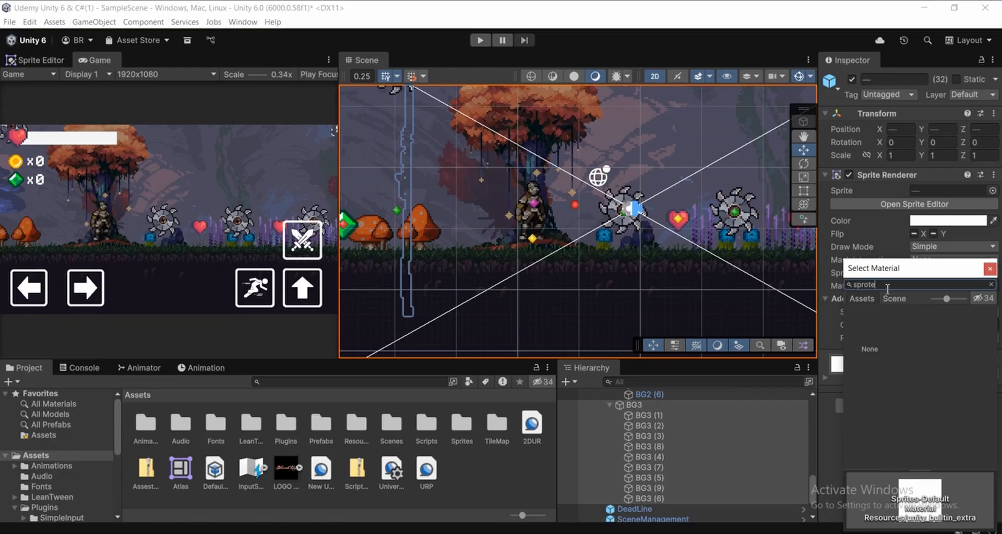
pyautogui.press('BackSpace')
pyautogui.press('BackSpace')
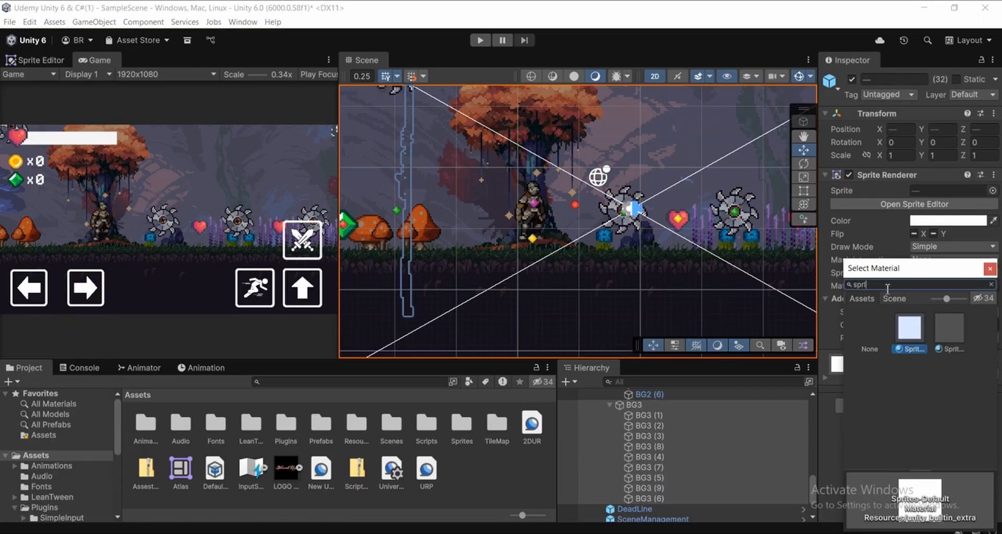
pyautogui.click(978, 296)
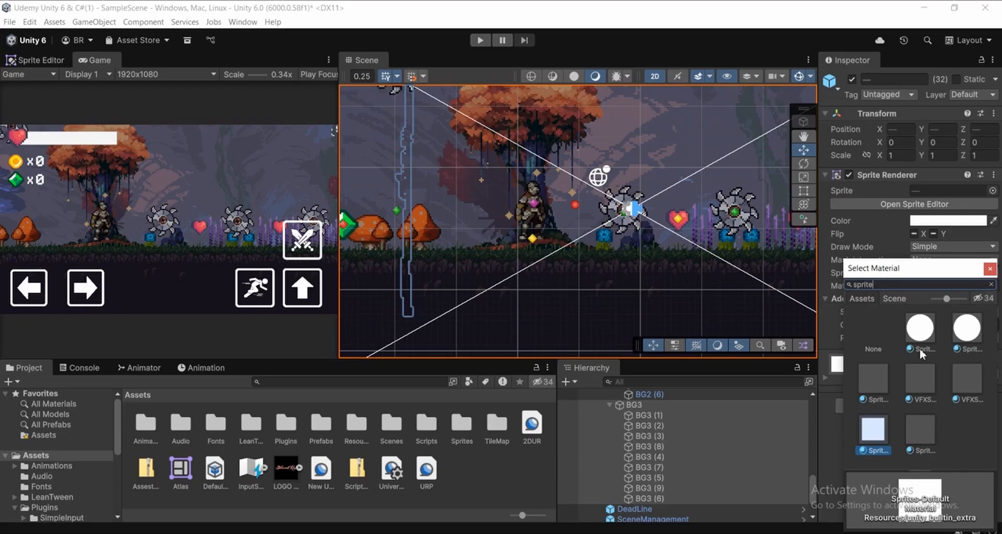
pyautogui.click(921, 330)
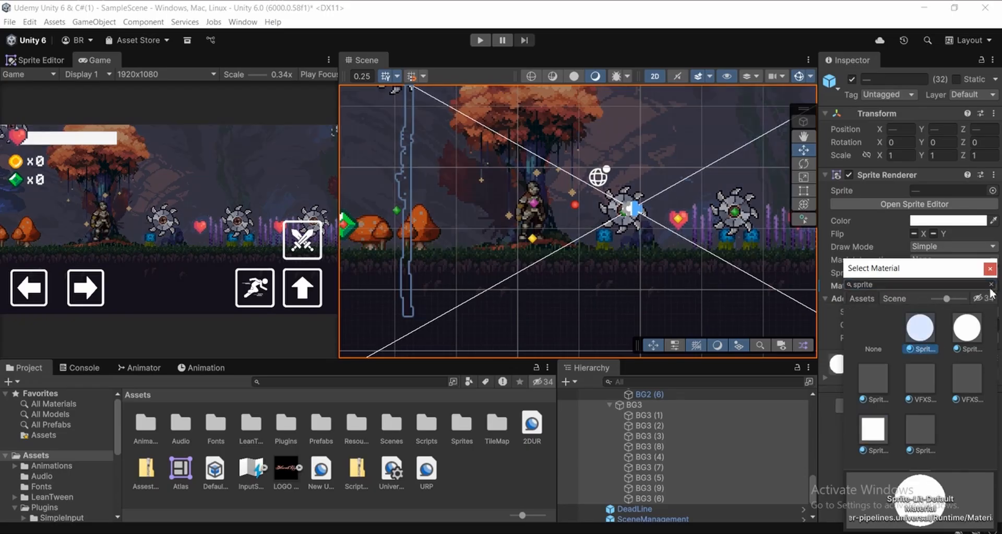
pyautogui.click(990, 268)
pyautogui.scroll(-2, 670, 187)
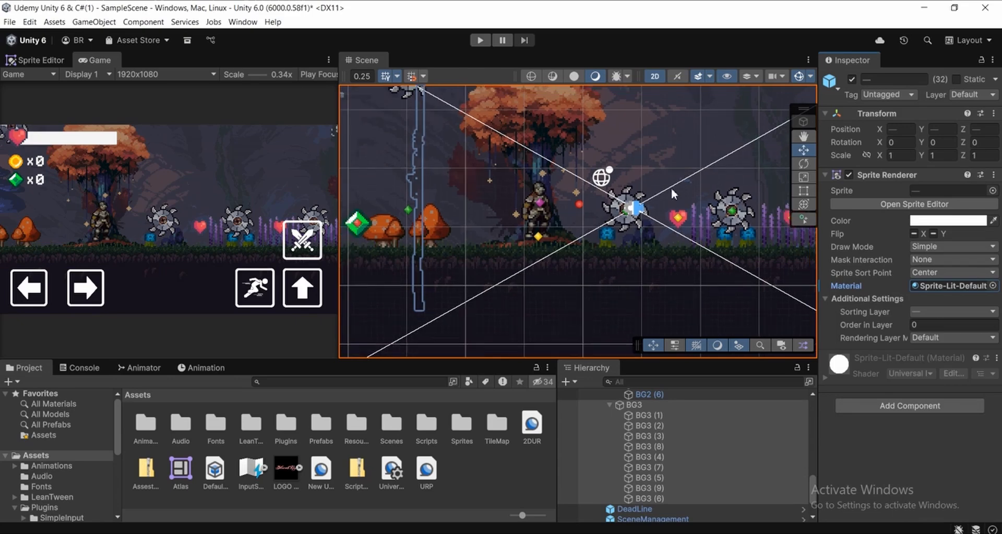
pyautogui.click(503, 472)
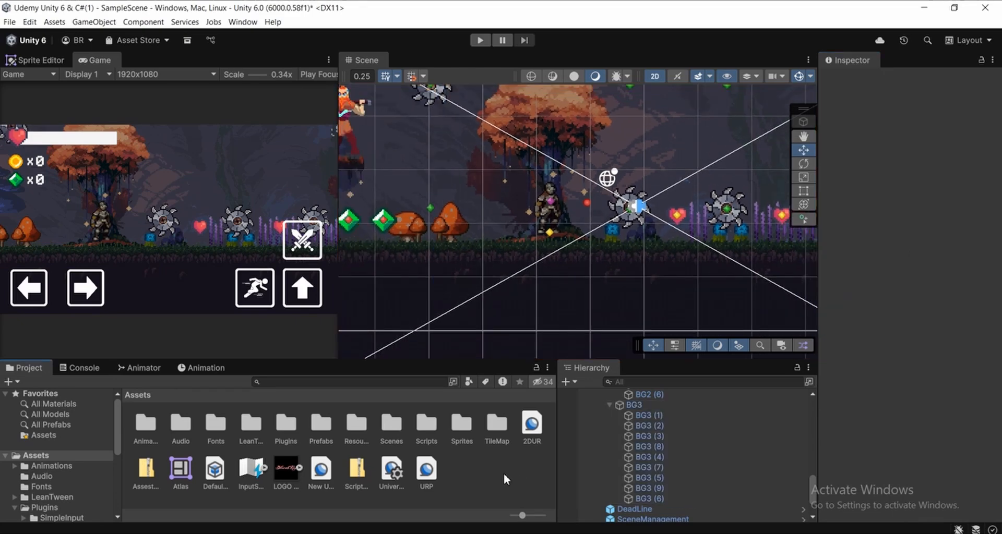
# Step: Collapse the BG3, BG2 and BG1 groups and the parent Stuffs group in the hierarchy
pyautogui.moveTo(617, 210); pyautogui.dragTo(628, 255, button='middle')
pyautogui.scroll(3, 606, 470)
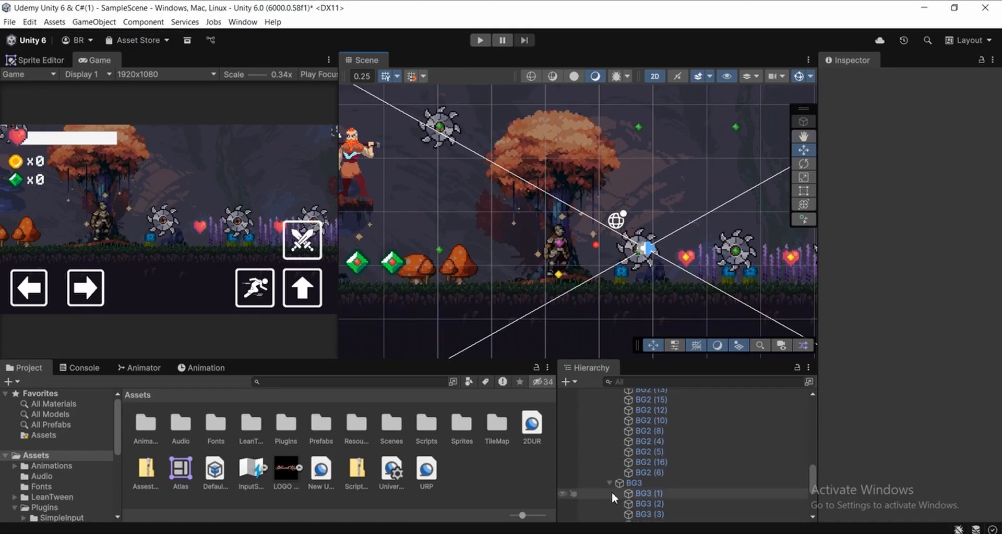
pyautogui.click(609, 482)
pyautogui.scroll(5, 595, 428)
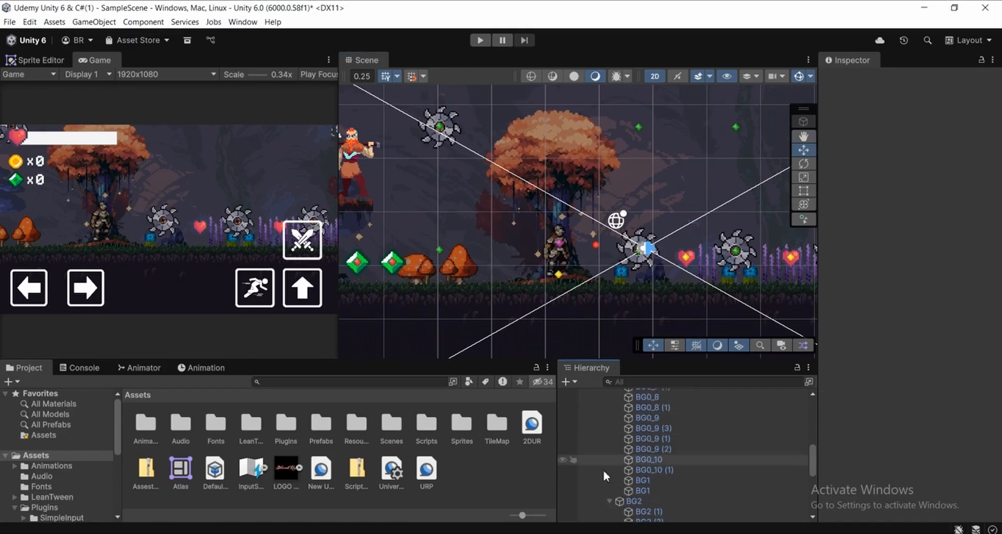
pyautogui.click(609, 501)
pyautogui.scroll(6, 631, 421)
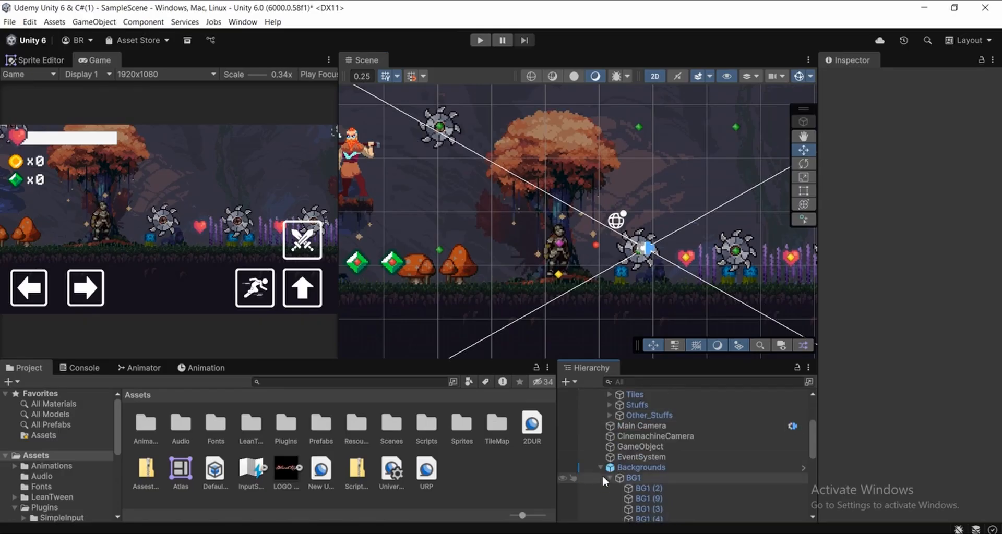
pyautogui.click(608, 477)
pyautogui.scroll(4, 615, 440)
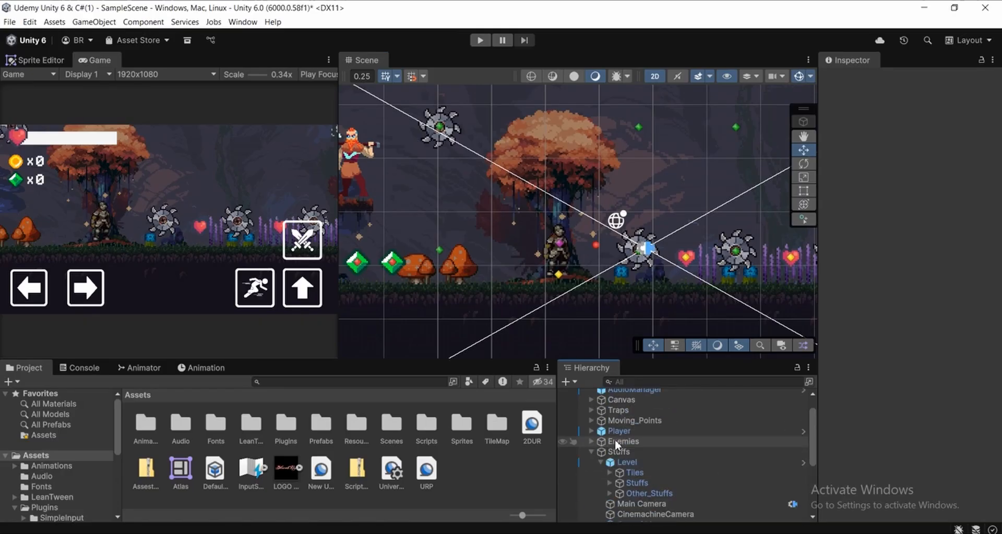
pyautogui.click(592, 452)
pyautogui.scroll(3, 605, 459)
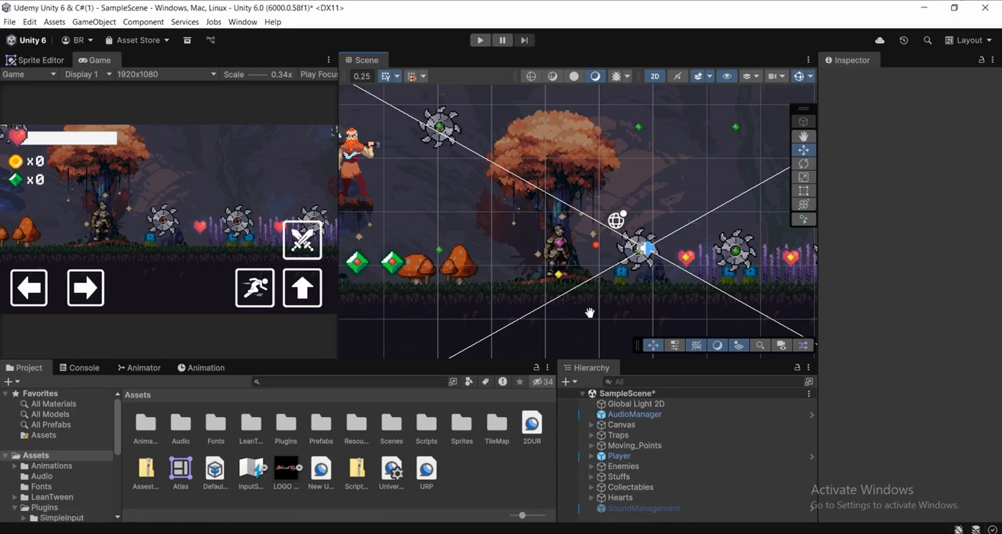
# Step: Add a Spot Light 2D to the scene and place it beside the player at about X 852, Y 6.29
pyautogui.moveTo(590, 312); pyautogui.dragTo(543, 318, button='middle')
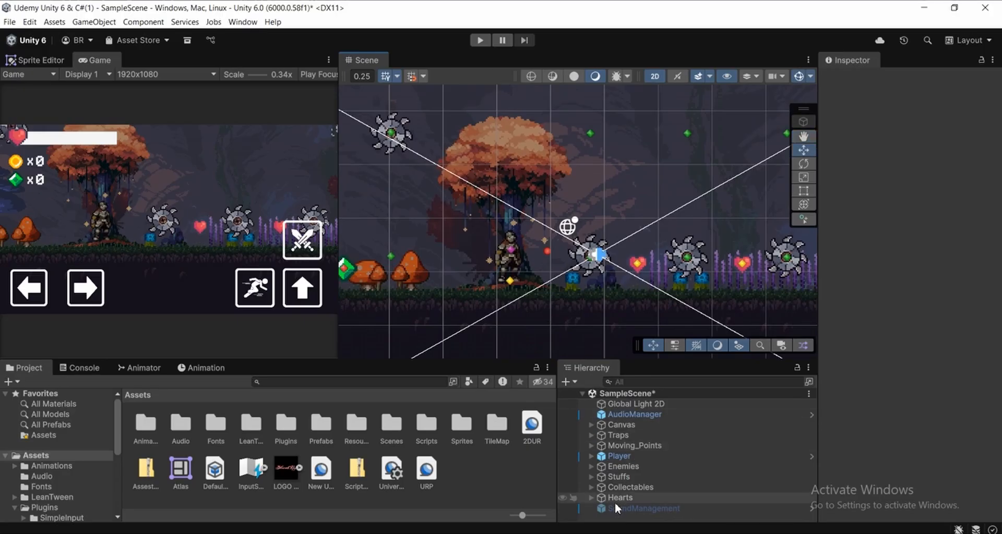
pyautogui.click(571, 383)
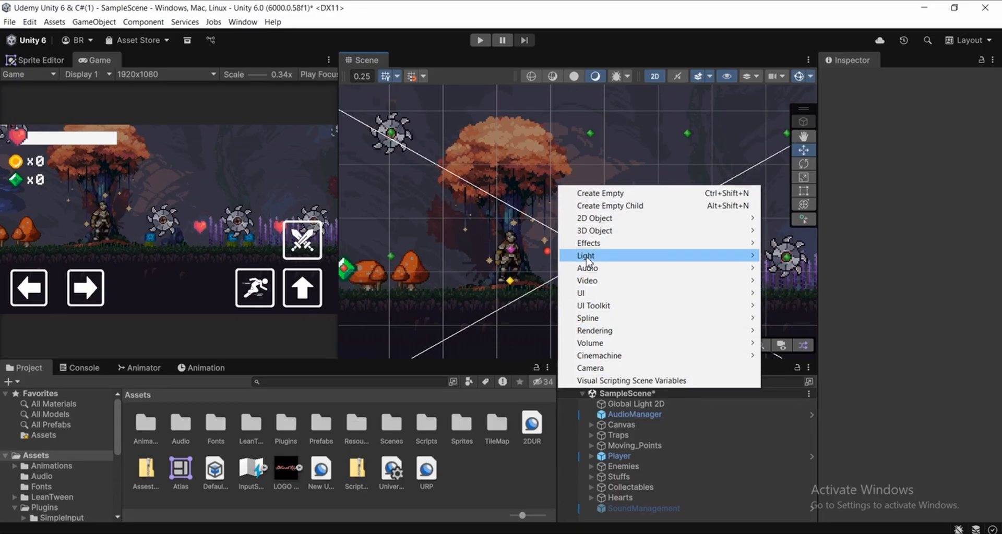
pyautogui.moveTo(587, 256)
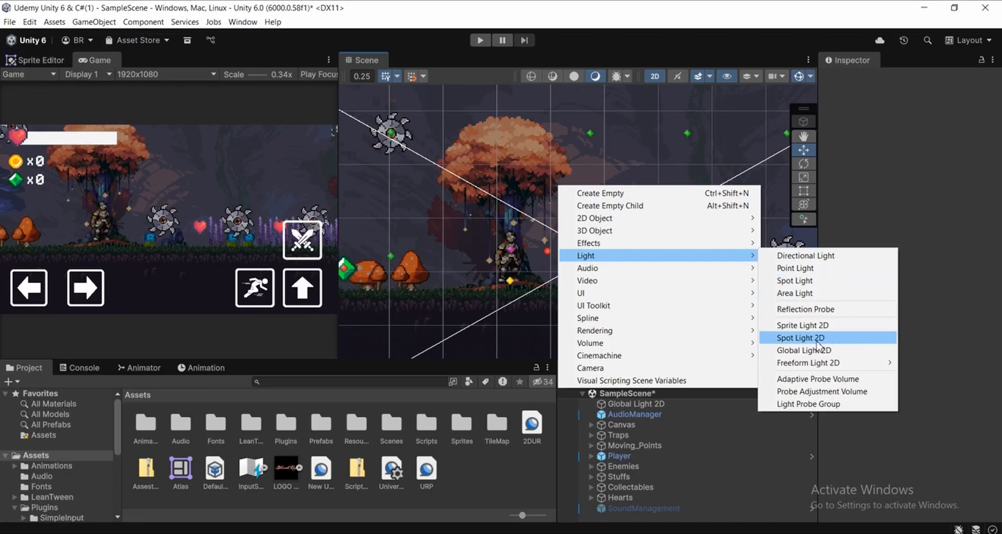
pyautogui.click(791, 339)
pyautogui.moveTo(569, 225)
pyautogui.mouseDown(button='middle')
pyautogui.moveTo(601, 244)
pyautogui.moveTo(579, 236)
pyautogui.mouseUp(button='middle')
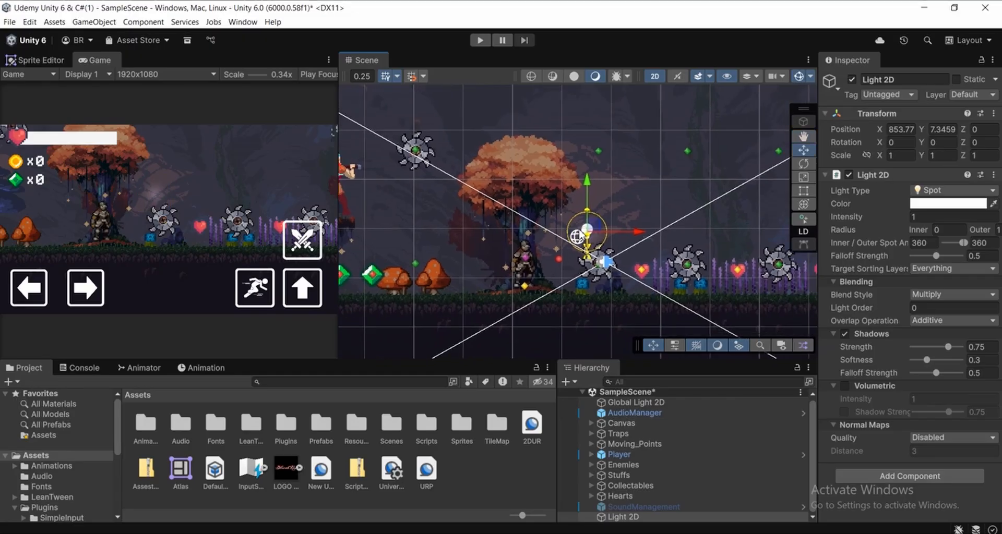
pyautogui.scroll(3, 579, 235)
pyautogui.moveTo(595, 229); pyautogui.dragTo(547, 250)
pyautogui.scroll(2, 546, 229)
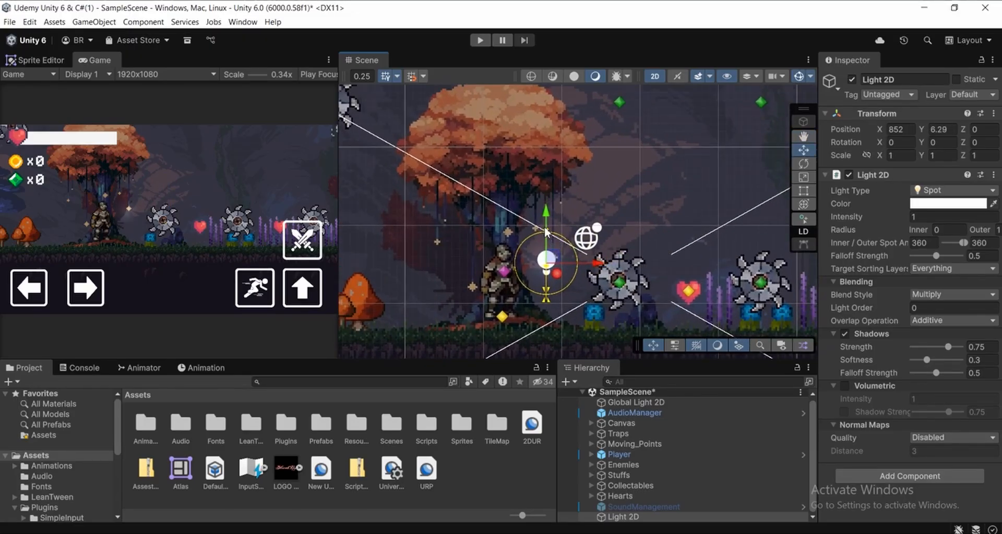
# Step: Enlarge the spot light's outer radius to a little over 4 and raise its intensity to 2.15
pyautogui.moveTo(624, 225); pyautogui.dragTo(602, 228, button='middle')
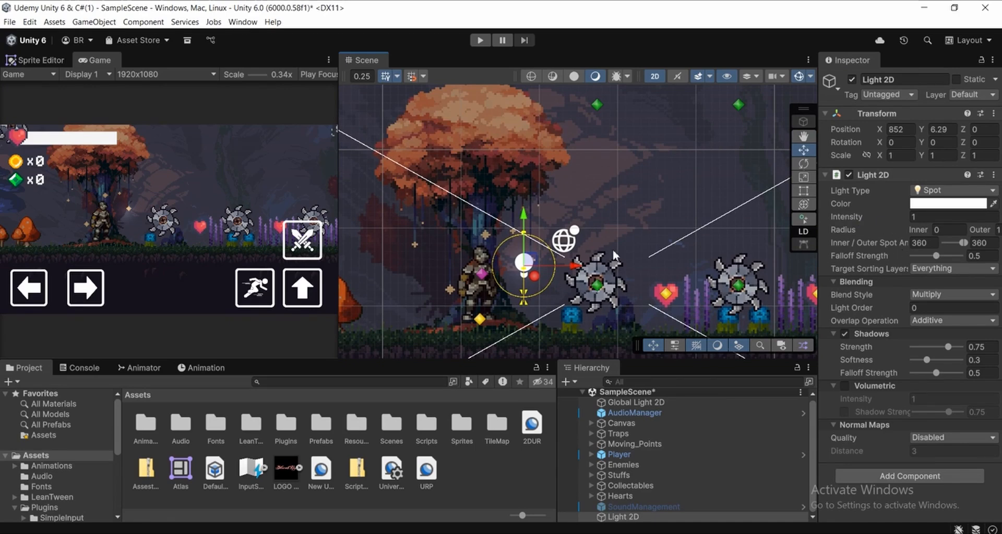
pyautogui.scroll(8, 506, 236)
pyautogui.moveTo(569, 207); pyautogui.dragTo(515, 171, button='middle')
pyautogui.scroll(4, 502, 174)
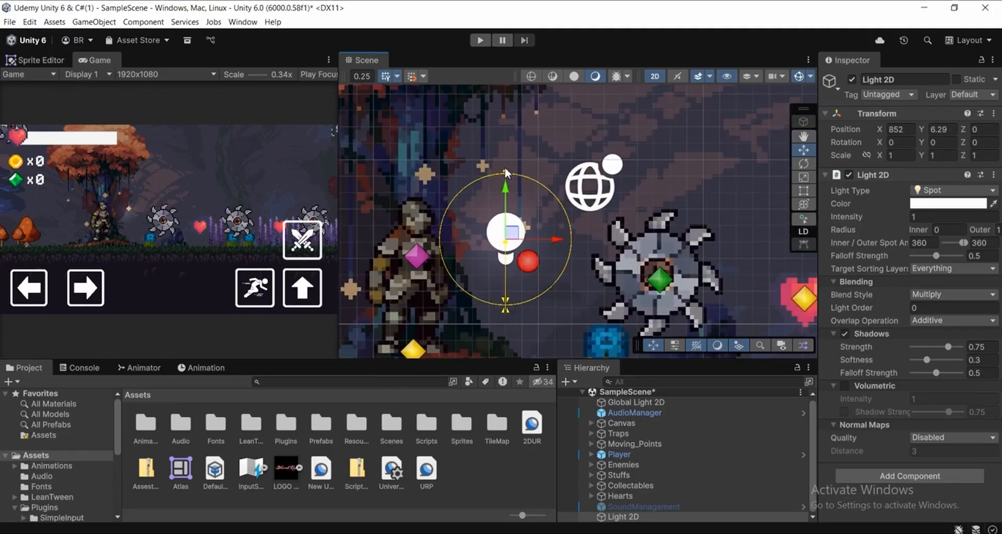
pyautogui.moveTo(504, 169); pyautogui.dragTo(777, 131)
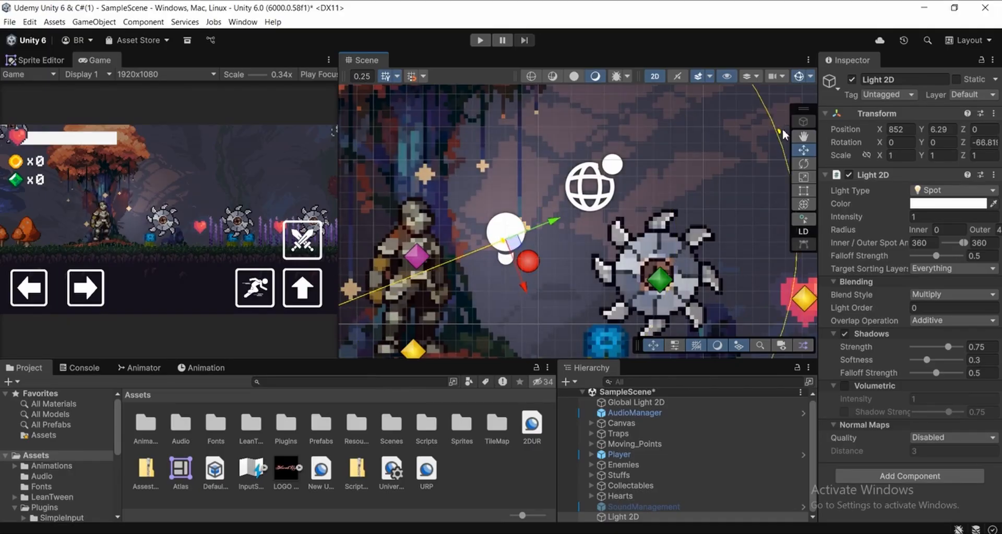
pyautogui.scroll(-5, 525, 246)
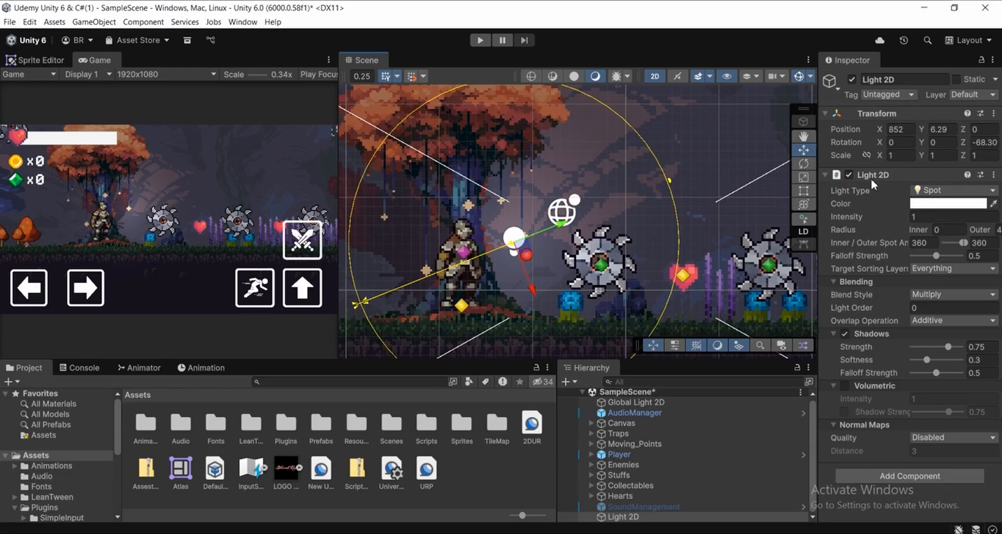
pyautogui.moveTo(891, 221); pyautogui.dragTo(919, 214)
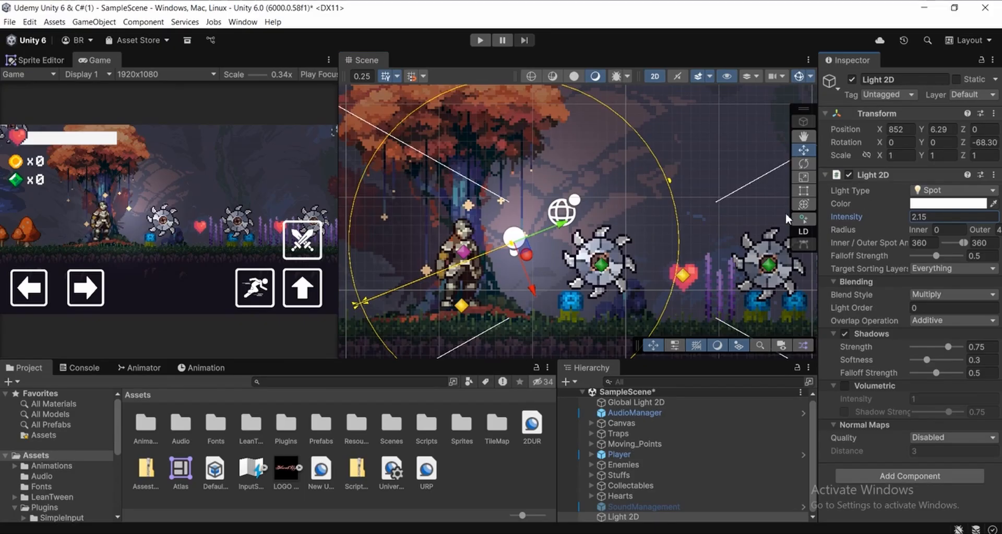
# Step: Set the spot light's colour to orange FF6A00, then reduce its outer radius to a little over 3 and its Z rotation to about 0.463
pyautogui.moveTo(623, 204); pyautogui.dragTo(646, 201, button='middle')
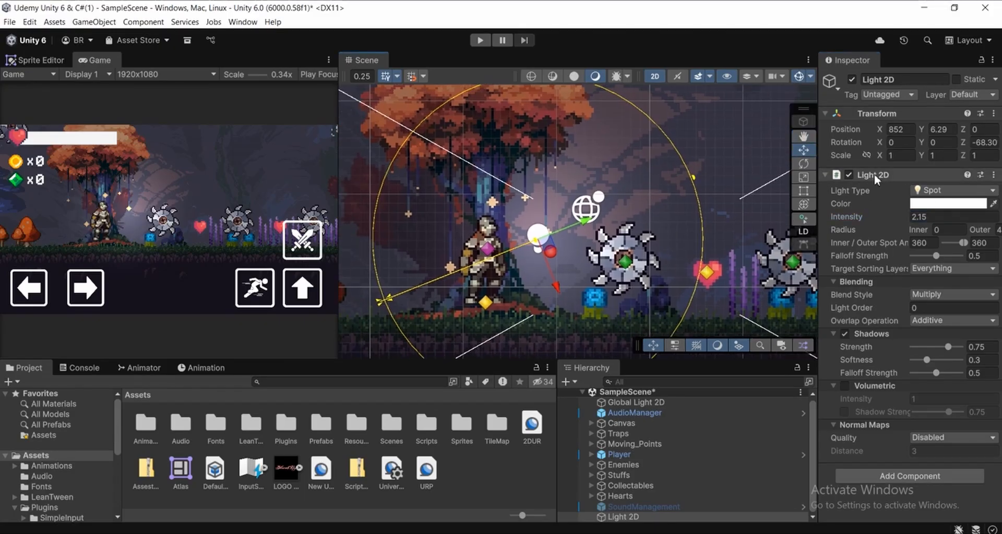
pyautogui.click(934, 203)
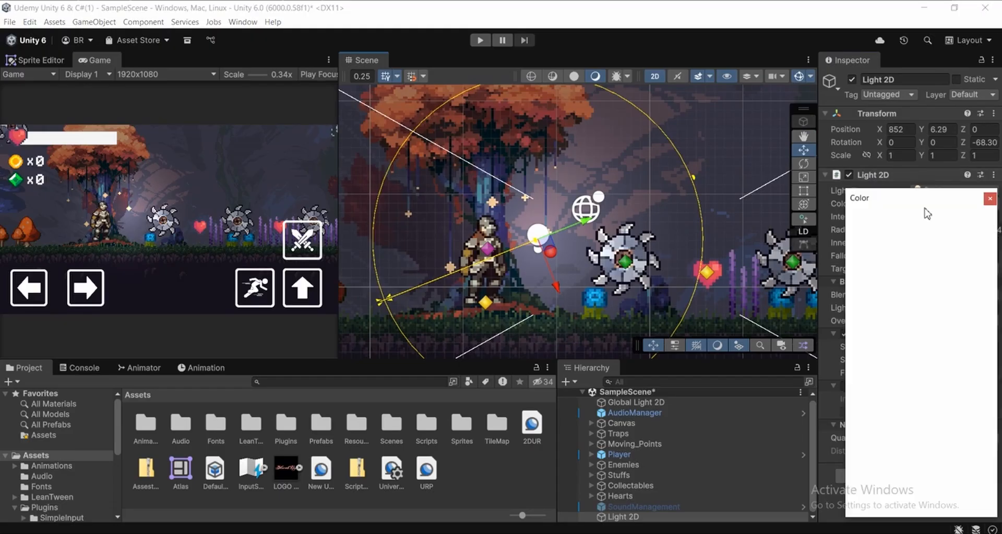
pyautogui.moveTo(922, 309)
pyautogui.mouseDown()
pyautogui.moveTo(960, 269)
pyautogui.moveTo(974, 277)
pyautogui.moveTo(955, 342)
pyautogui.mouseUp()
pyautogui.moveTo(856, 305)
pyautogui.mouseDown()
pyautogui.moveTo(853, 237)
pyautogui.moveTo(835, 238)
pyautogui.moveTo(845, 253)
pyautogui.mouseUp()
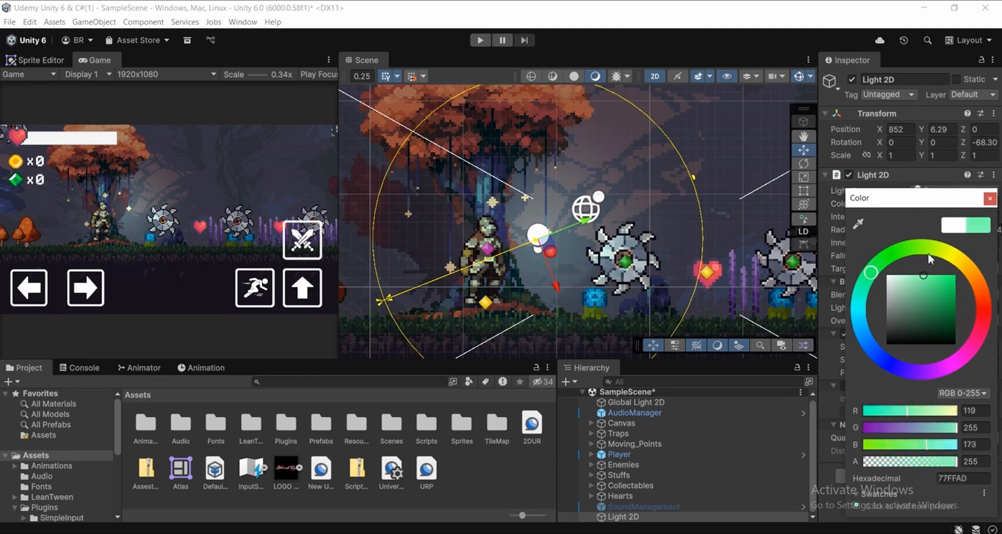
pyautogui.moveTo(886, 259)
pyautogui.mouseDown()
pyautogui.moveTo(955, 246)
pyautogui.moveTo(991, 300)
pyautogui.moveTo(995, 282)
pyautogui.mouseUp()
pyautogui.scroll(-5, 770, 282)
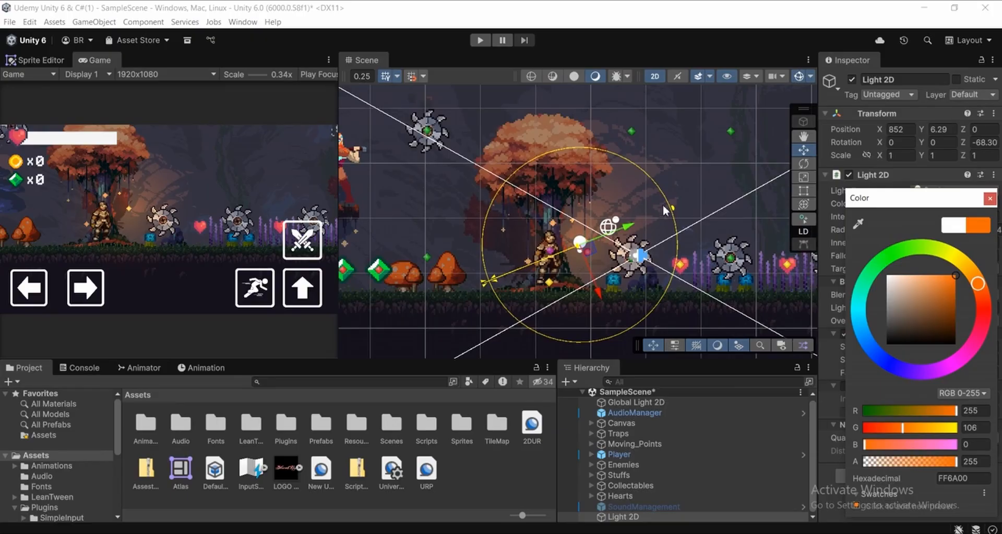
pyautogui.moveTo(673, 208); pyautogui.dragTo(579, 172)
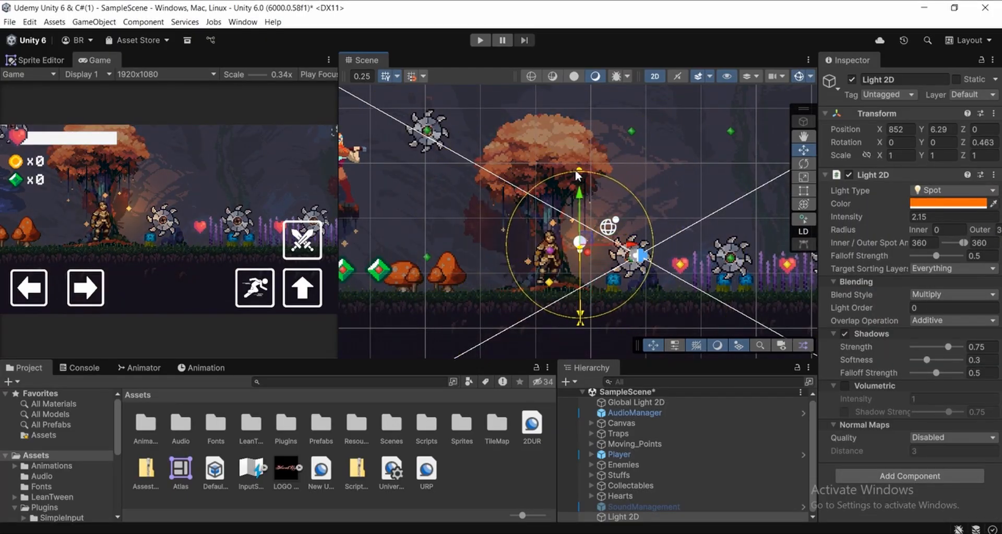
# Step: Move the orange spot light slightly toward the saw trap, to about X 852.51, Y 6.18
pyautogui.moveTo(583, 240); pyautogui.dragTo(582, 173, button='middle')
pyautogui.scroll(4, 581, 173)
pyautogui.moveTo(582, 175)
pyautogui.mouseDown()
pyautogui.moveTo(581, 199)
pyautogui.moveTo(598, 196)
pyautogui.moveTo(596, 178)
pyautogui.mouseUp()
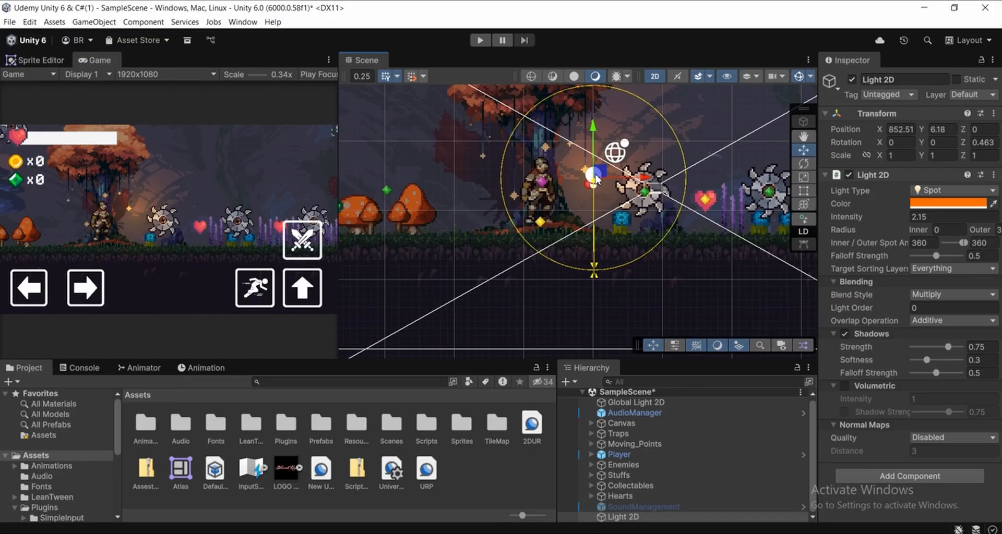
pyautogui.moveTo(656, 209); pyautogui.dragTo(644, 220, button='middle')
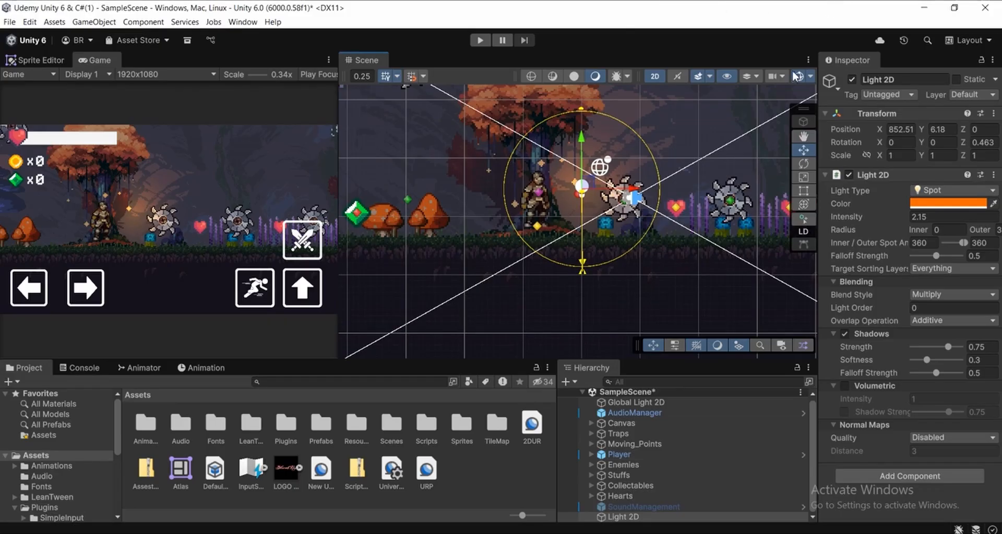
pyautogui.scroll(3, 705, 164)
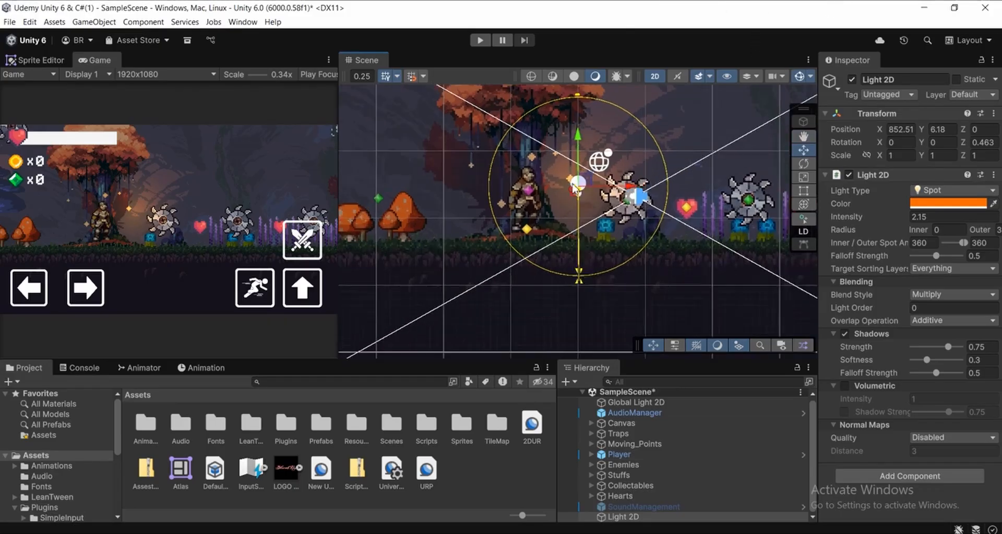
# Step: Add a Spot Light 2D as a child of the Player object
pyautogui.moveTo(507, 200); pyautogui.dragTo(542, 224, button='middle')
pyautogui.scroll(2, 551, 210)
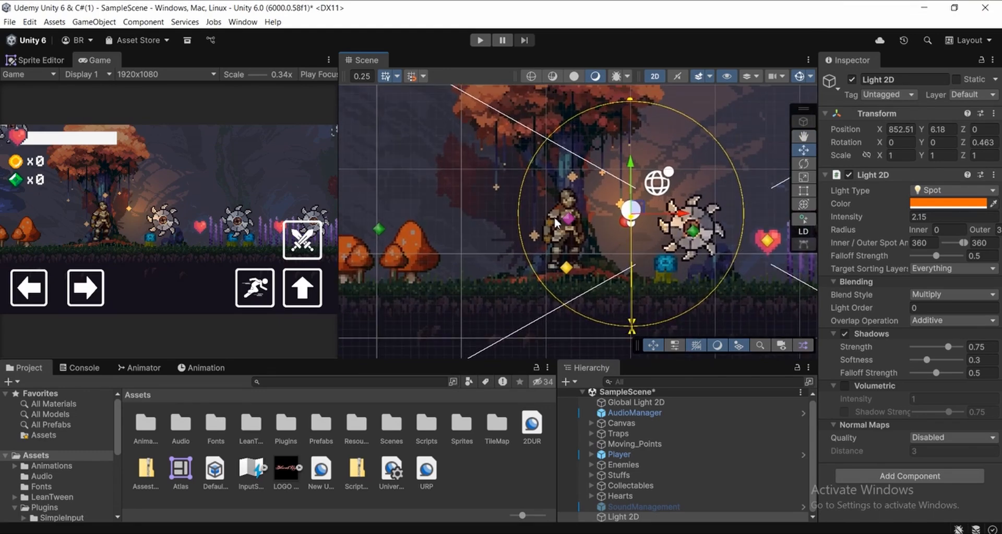
pyautogui.scroll(2, 552, 217)
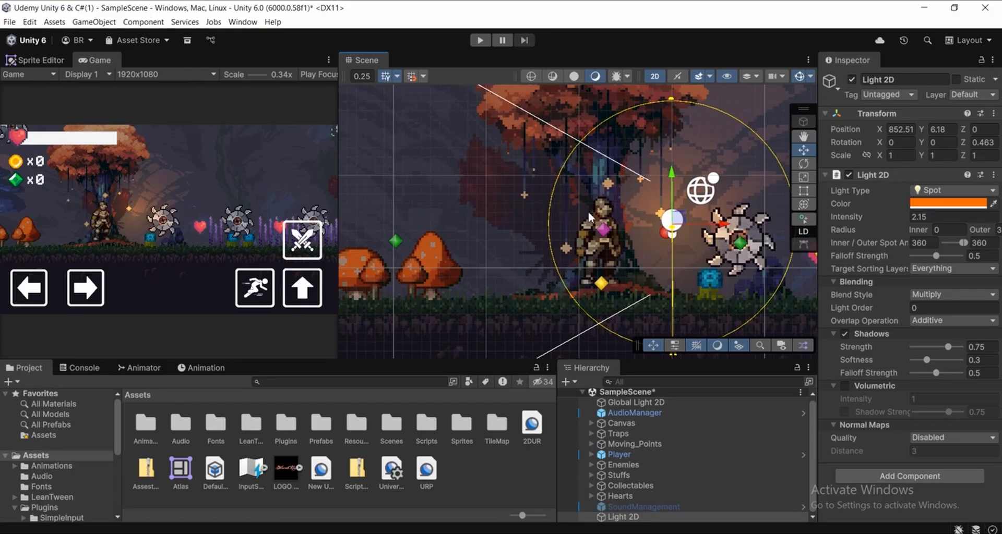
pyautogui.click(622, 455)
pyautogui.click(591, 453)
pyautogui.click(624, 444)
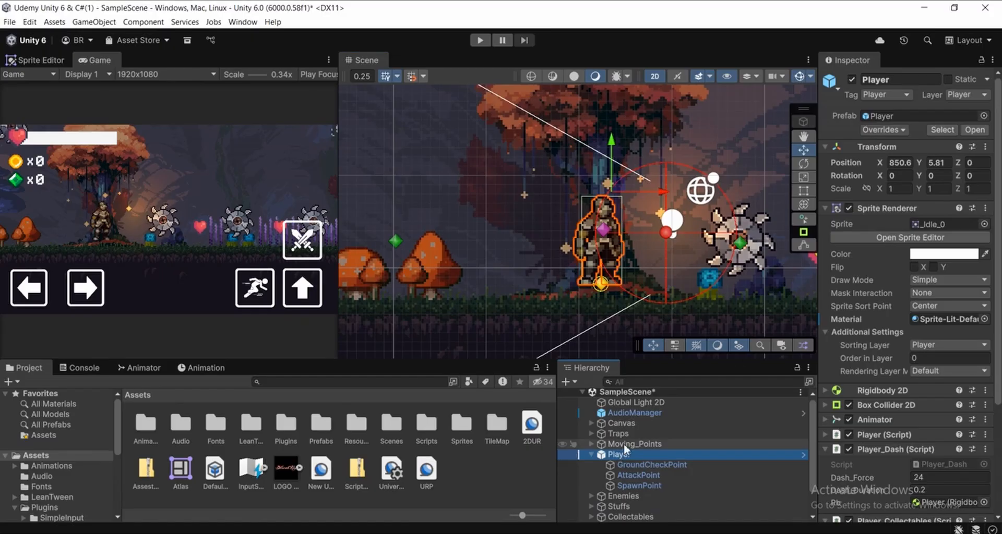
pyautogui.click(623, 454)
pyautogui.rightClick(623, 454)
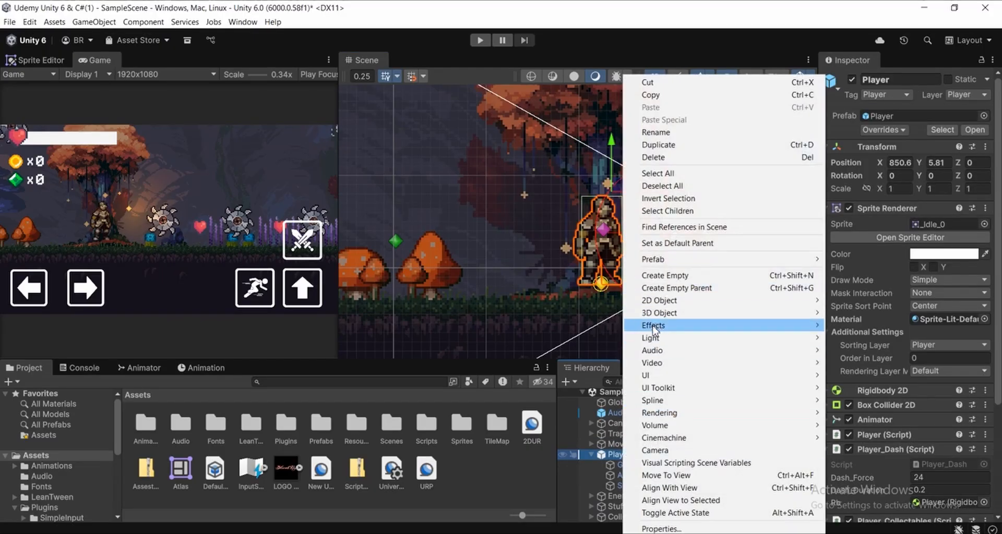
pyautogui.moveTo(652, 338)
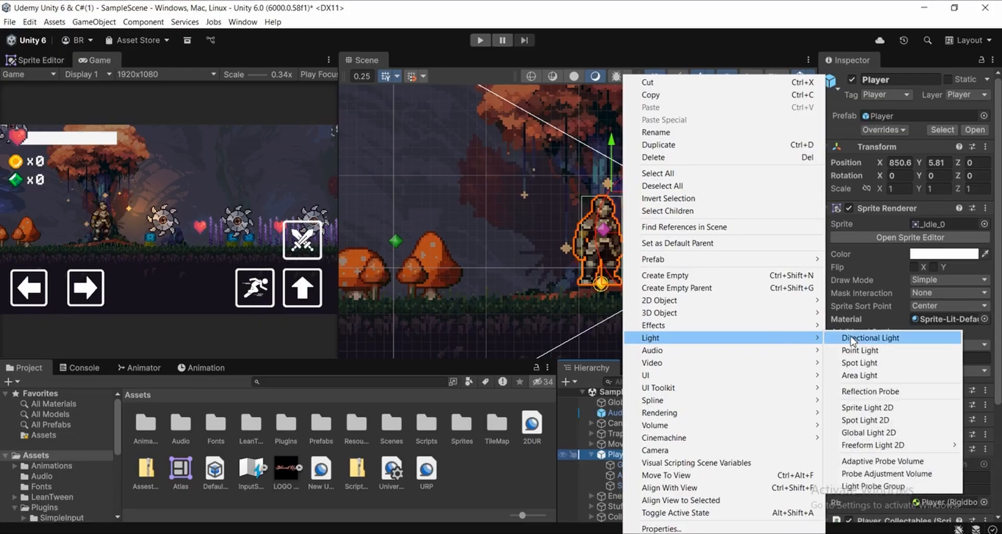
pyautogui.click(863, 422)
# Step: Enlarge the player light's outer radius to about 2 and turn its Z rotation to about 2.013
pyautogui.scroll(4, 638, 281)
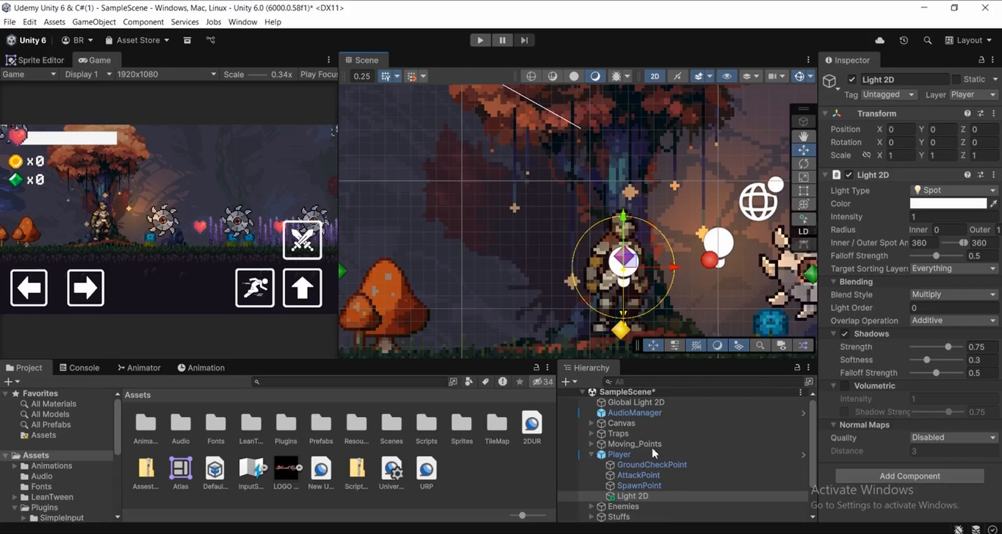
pyautogui.scroll(2, 637, 267)
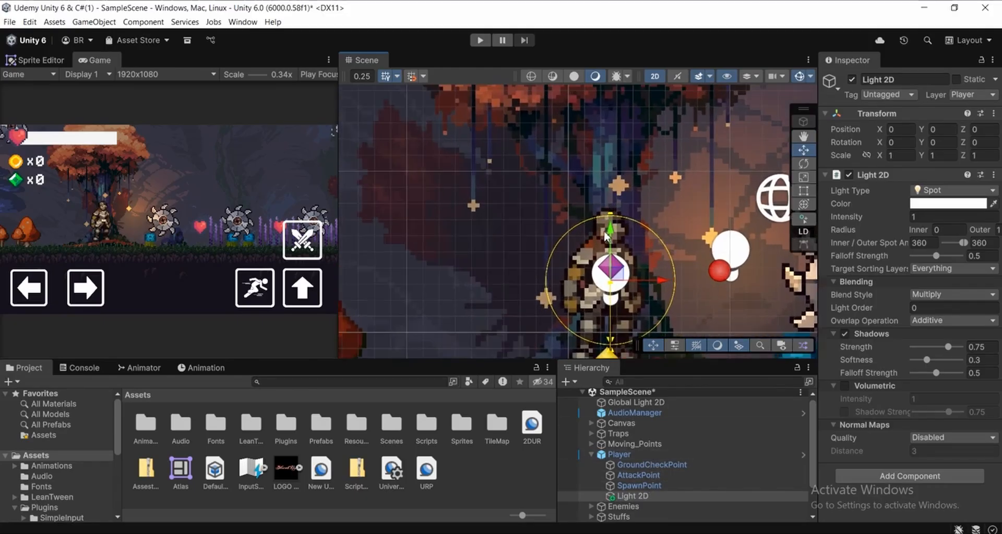
pyautogui.scroll(-3, 605, 227)
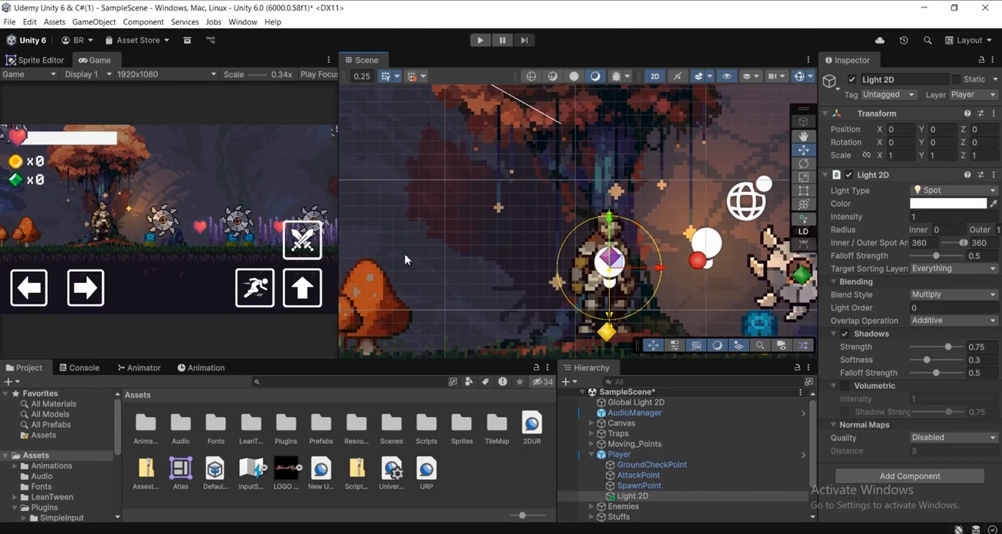
pyautogui.scroll(-4, 652, 249)
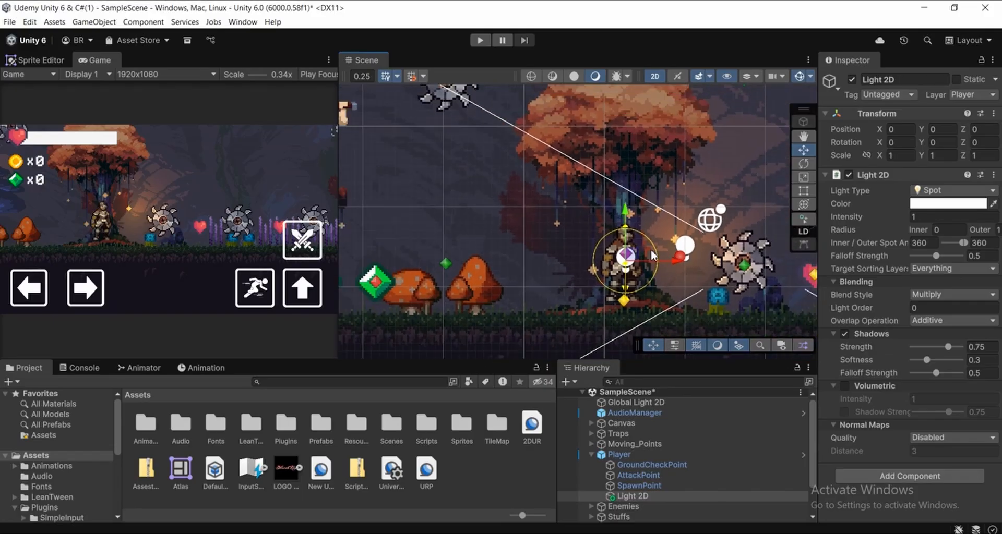
pyautogui.scroll(-3, 475, 265)
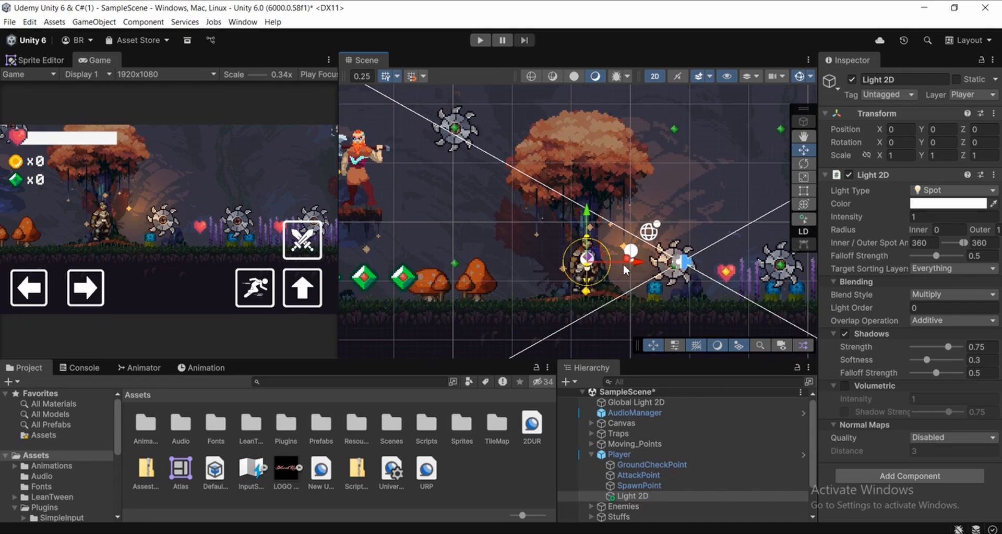
pyautogui.scroll(3, 584, 260)
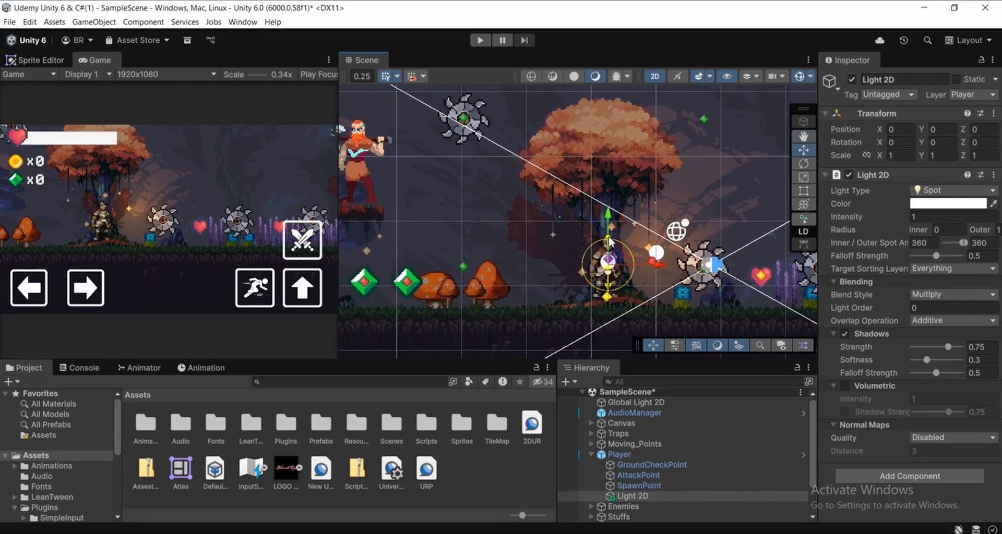
pyautogui.moveTo(610, 242); pyautogui.dragTo(608, 192)
pyautogui.moveTo(621, 225)
pyautogui.mouseDown(button='middle')
pyautogui.moveTo(662, 227)
pyautogui.moveTo(620, 213)
pyautogui.mouseUp(button='middle')
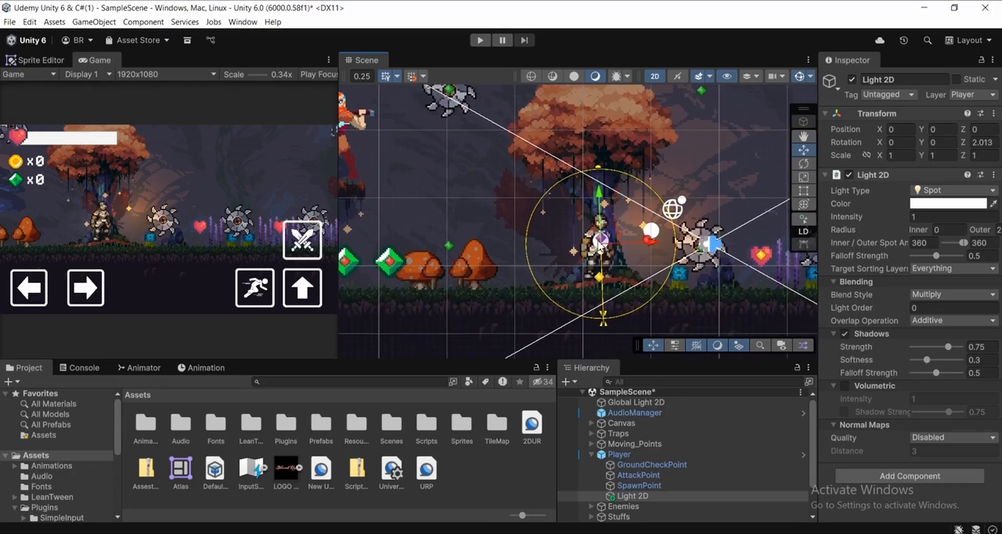
pyautogui.scroll(1, 599, 245)
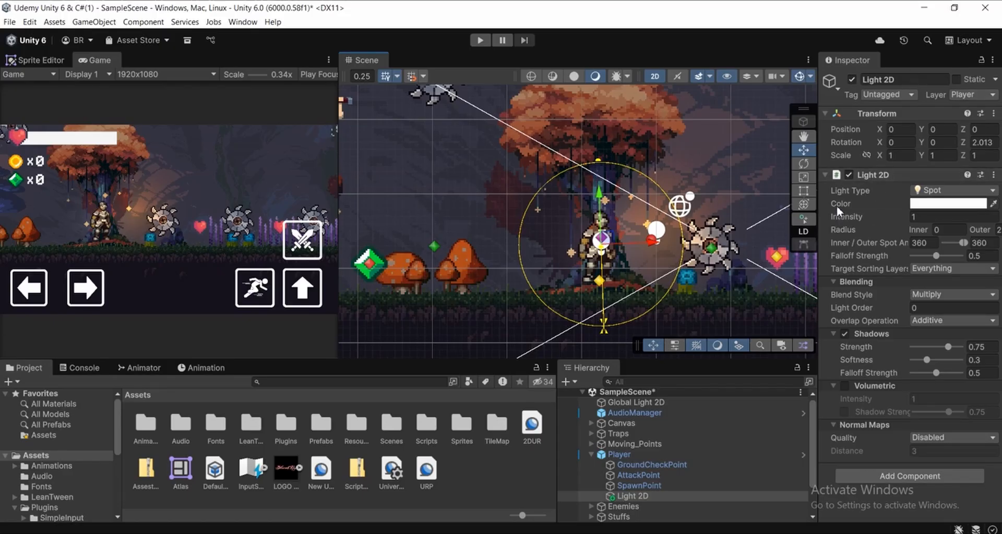
# Step: Raise the player light's intensity to 3.05 and review its target sorting layers
pyautogui.moveTo(856, 219); pyautogui.dragTo(897, 221)
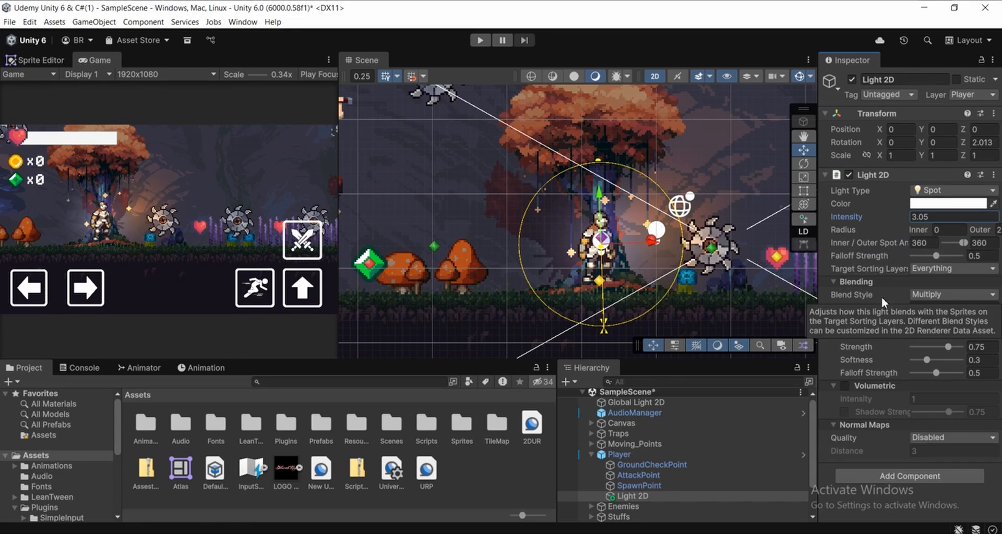
pyautogui.moveTo(621, 248); pyautogui.dragTo(573, 284, button='middle')
pyautogui.scroll(2, 638, 215)
pyautogui.scroll(1, 640, 256)
pyautogui.scroll(1, 644, 238)
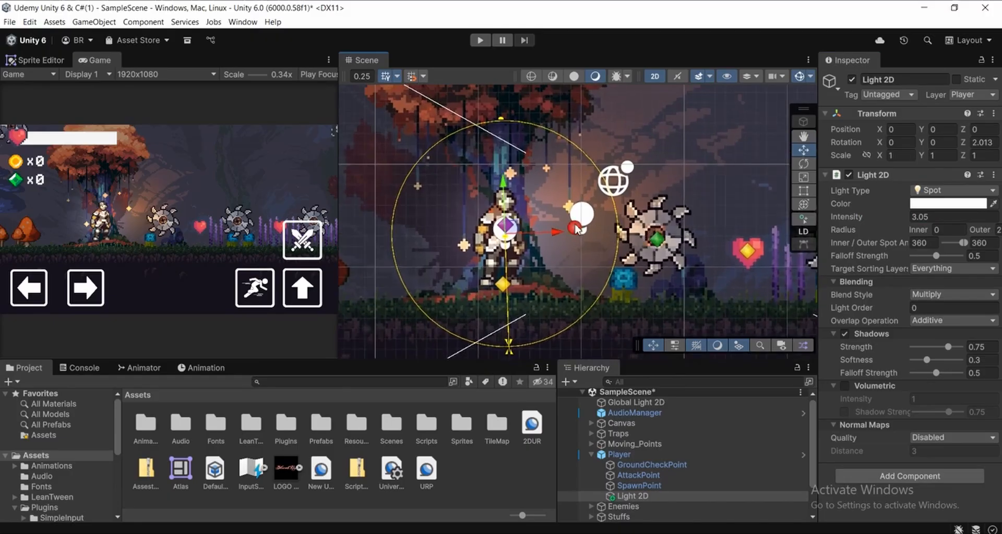
pyautogui.moveTo(573, 226); pyautogui.dragTo(643, 251, button='middle')
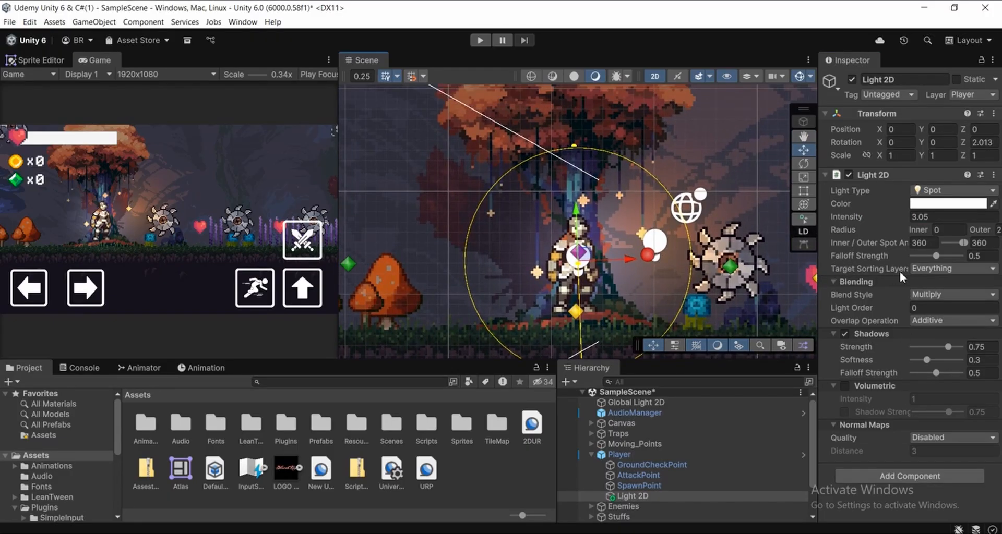
pyautogui.click(921, 269)
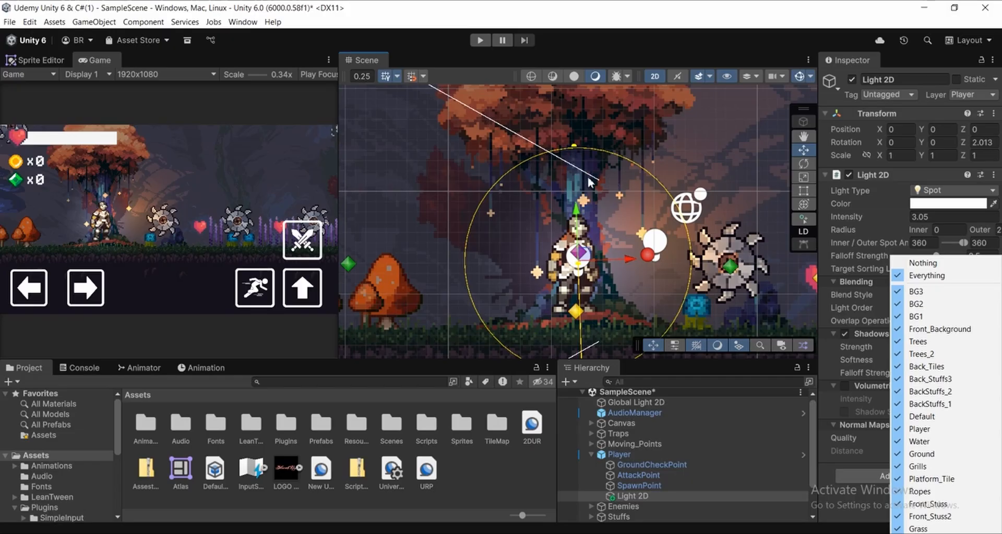
# Step: Nudge the player light to X -0.03, Y 0.08 and enlarge its outer radius to about 4, with a Z rotation of about 2.539
pyautogui.moveTo(584, 262); pyautogui.dragTo(583, 260)
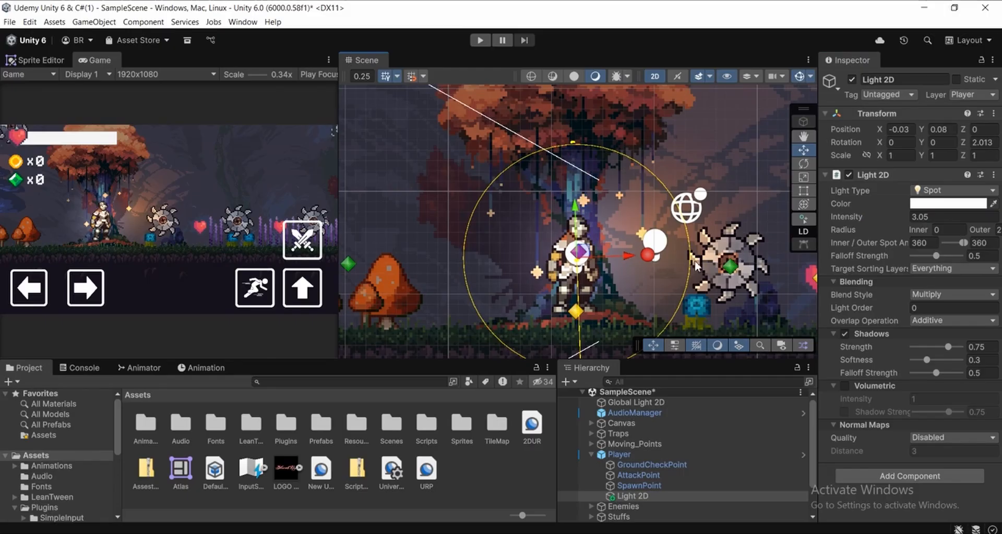
pyautogui.scroll(-1, 644, 243)
pyautogui.moveTo(579, 131); pyautogui.dragTo(577, 102)
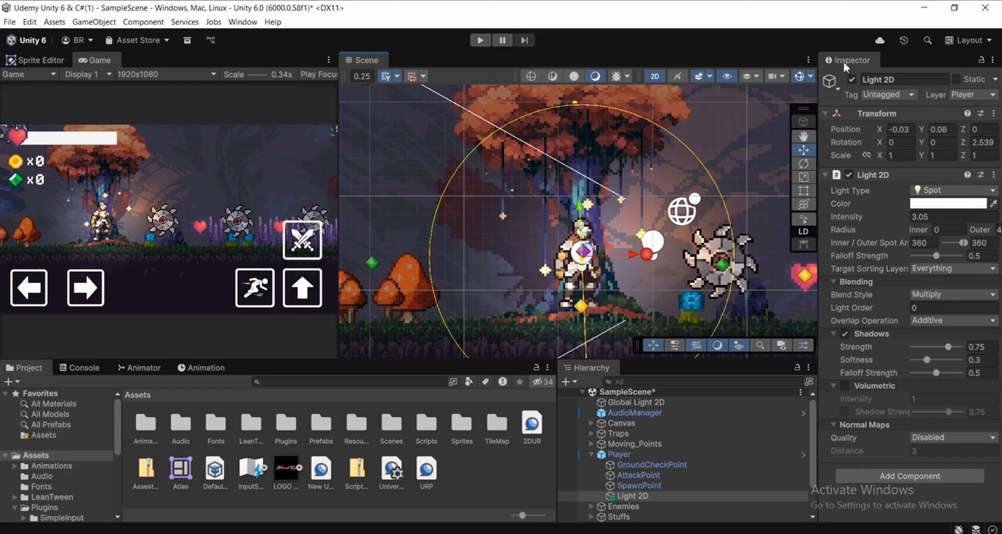
# Step: Set the player light's colour to blue 0096FF
pyautogui.click(933, 203)
pyautogui.moveTo(939, 287)
pyautogui.mouseDown()
pyautogui.moveTo(970, 254)
pyautogui.moveTo(977, 286)
pyautogui.moveTo(937, 349)
pyautogui.moveTo(904, 316)
pyautogui.mouseUp()
pyautogui.click(916, 279)
pyautogui.moveTo(889, 274)
pyautogui.mouseDown()
pyautogui.moveTo(904, 249)
pyautogui.moveTo(836, 243)
pyautogui.moveTo(986, 249)
pyautogui.mouseUp()
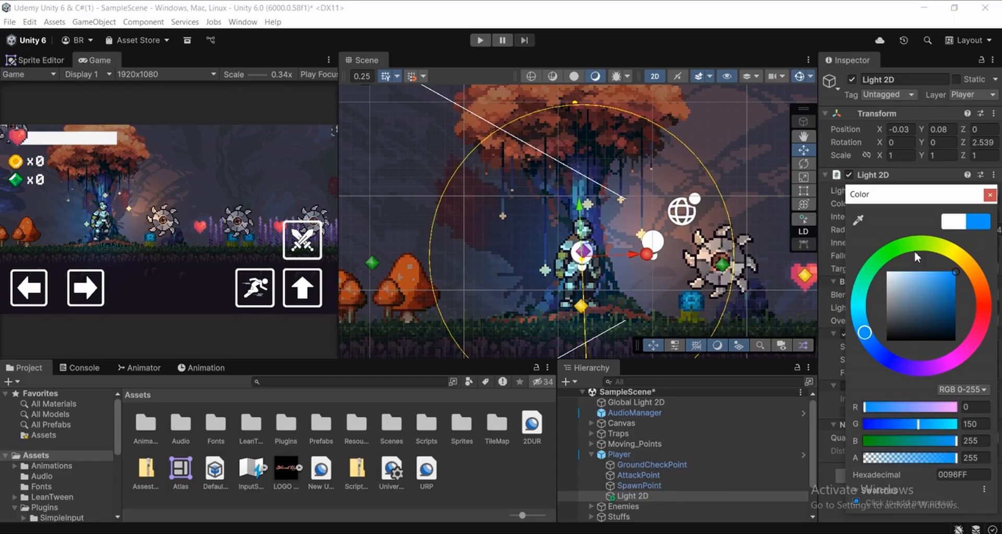
pyautogui.click(990, 195)
pyautogui.scroll(-2, 561, 164)
pyautogui.moveTo(629, 196); pyautogui.dragTo(659, 226, button='middle')
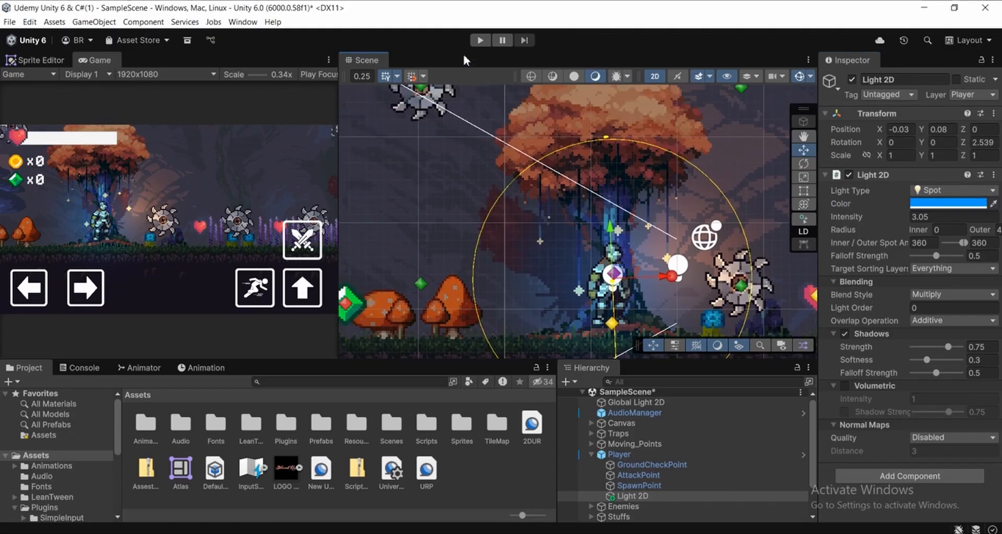
# Step: Play the scene and walk the player left and right to check how the blue light follows the character
pyautogui.click(481, 40)
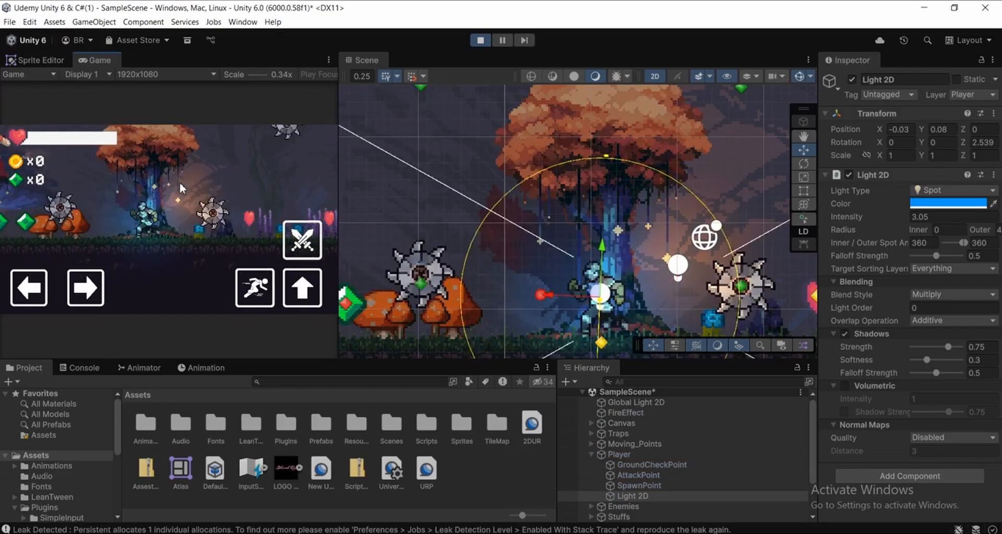
pyautogui.press('Left')
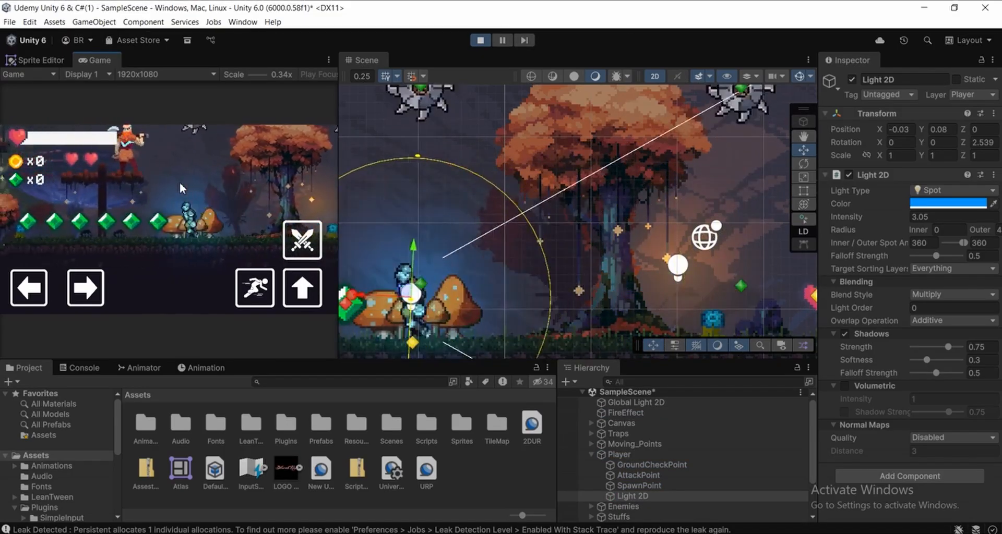
pyautogui.press('Right')
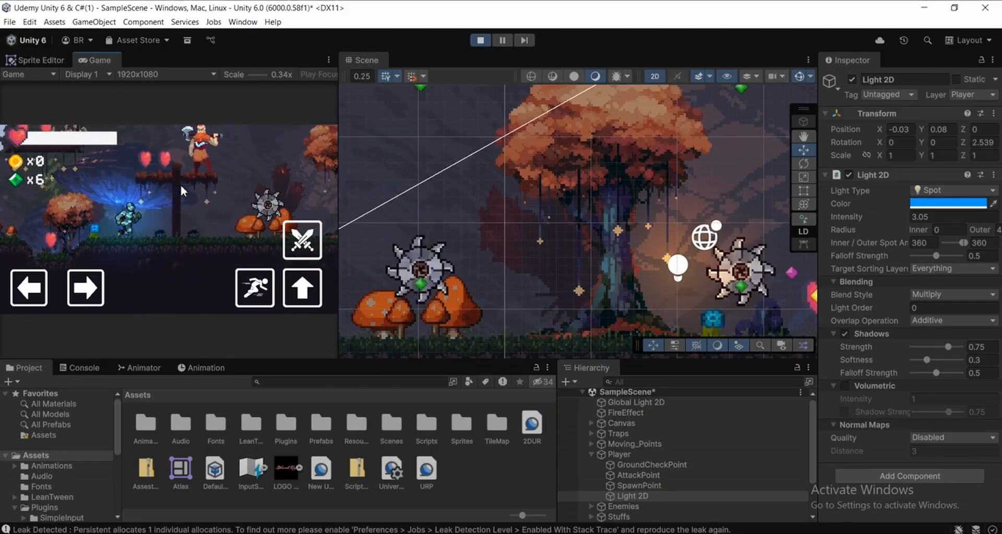
pyautogui.press('Right')
pyautogui.press('Left')
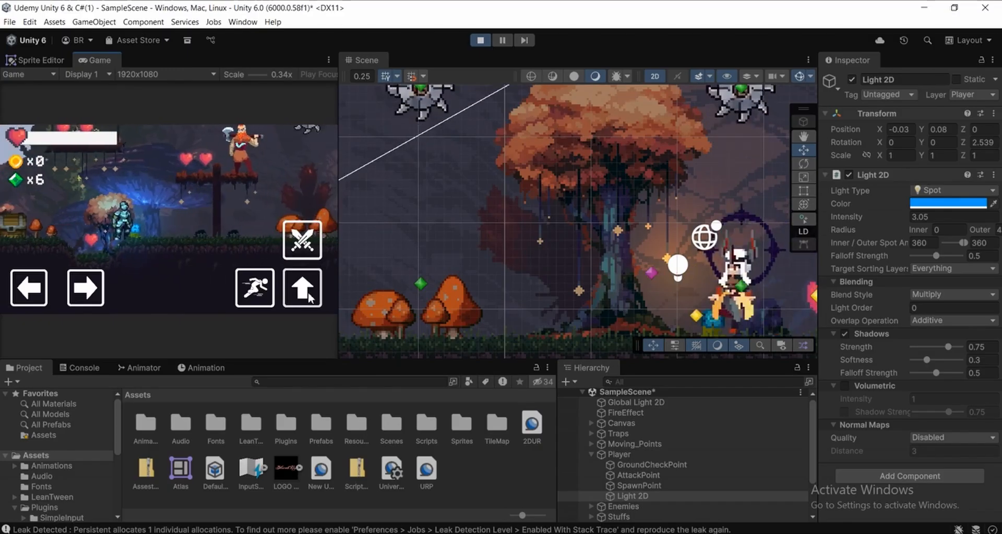
# Step: Test the player's light while jumping, attacking the platform enemy and running right through the level, ending with play mode stopped
pyautogui.click(311, 297)
pyautogui.press('Right')
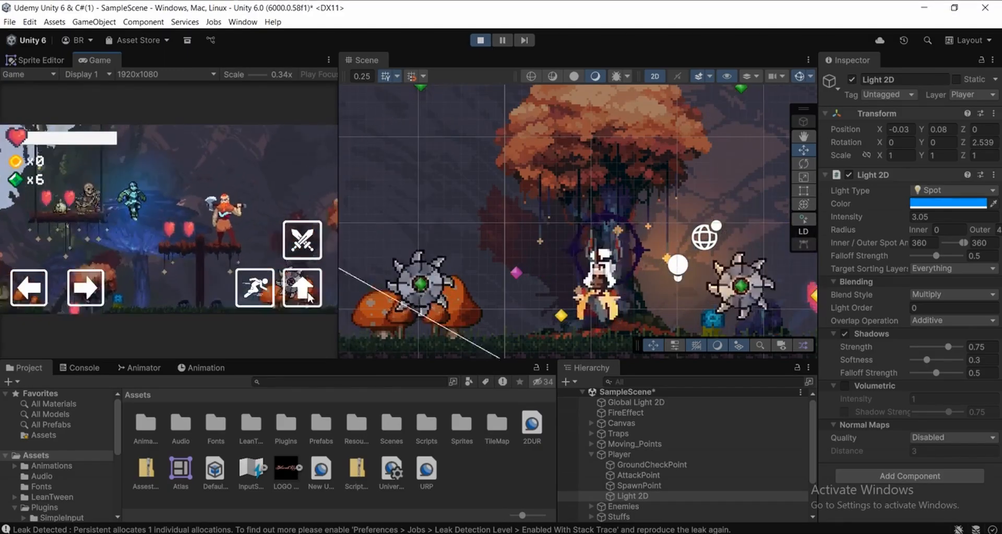
pyautogui.click(309, 251)
pyautogui.press('Right')
pyautogui.click(307, 243)
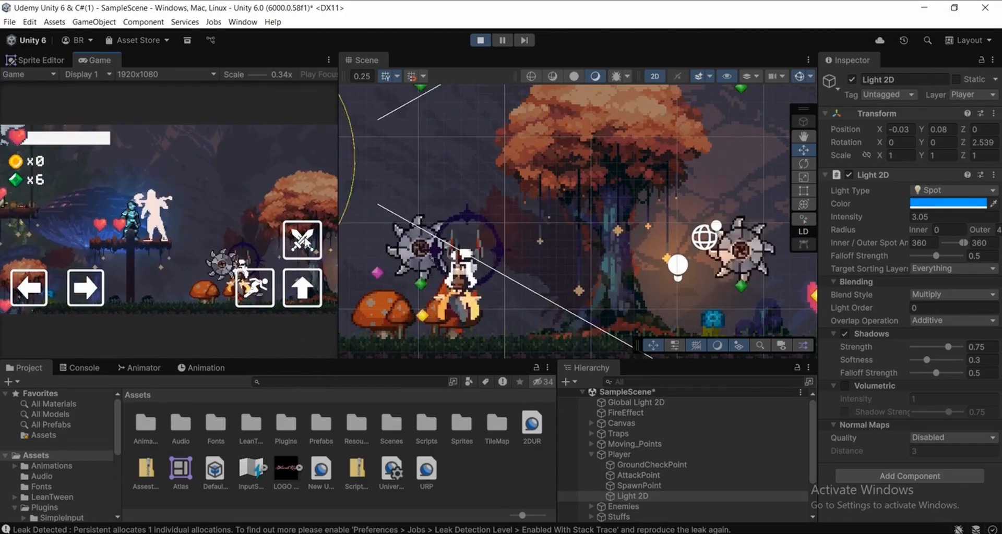
pyautogui.click(307, 242)
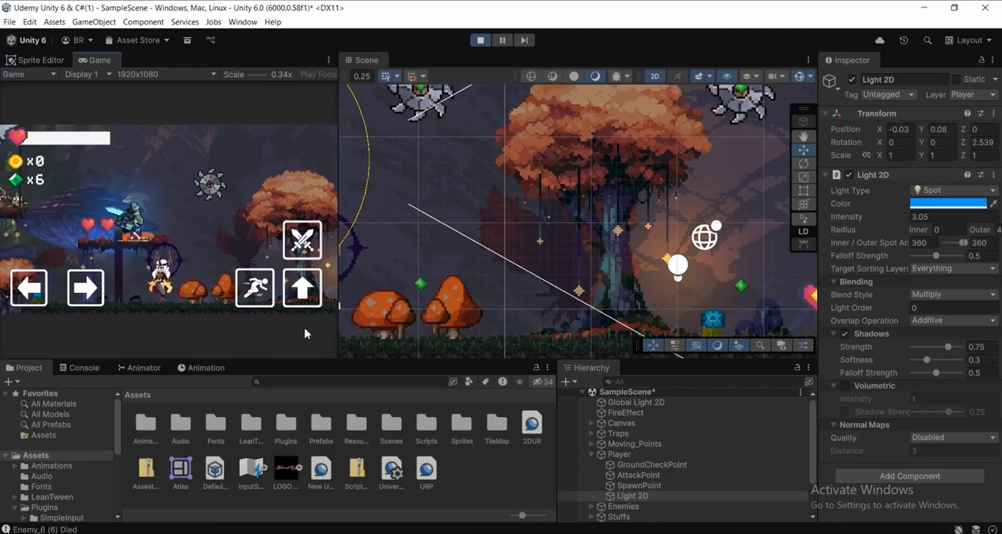
pyautogui.click(308, 292)
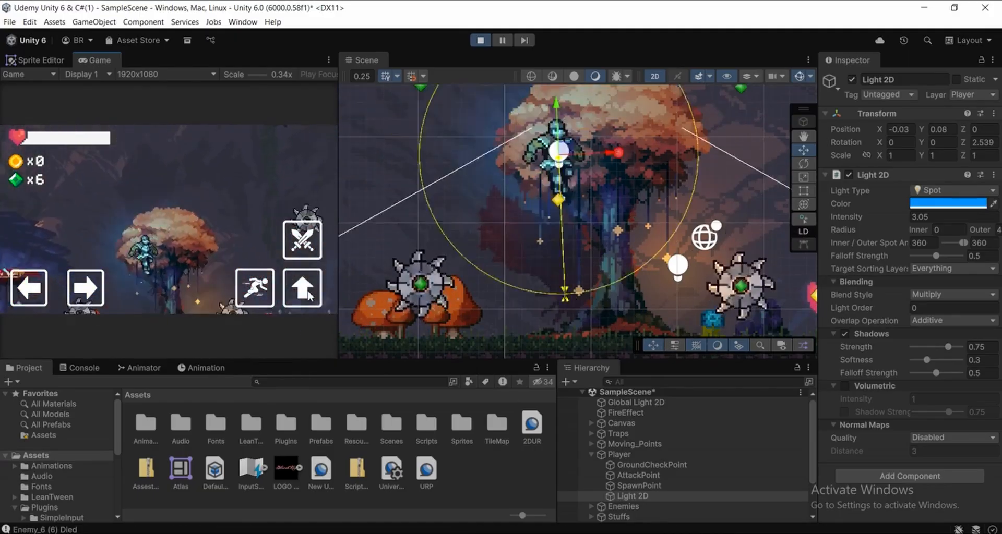
pyautogui.press('Right')
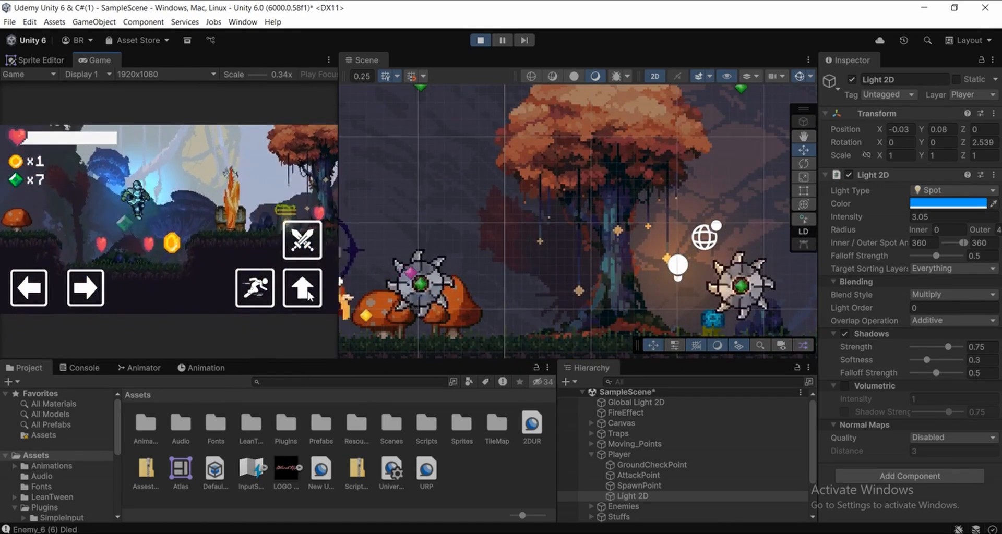
pyautogui.click(480, 40)
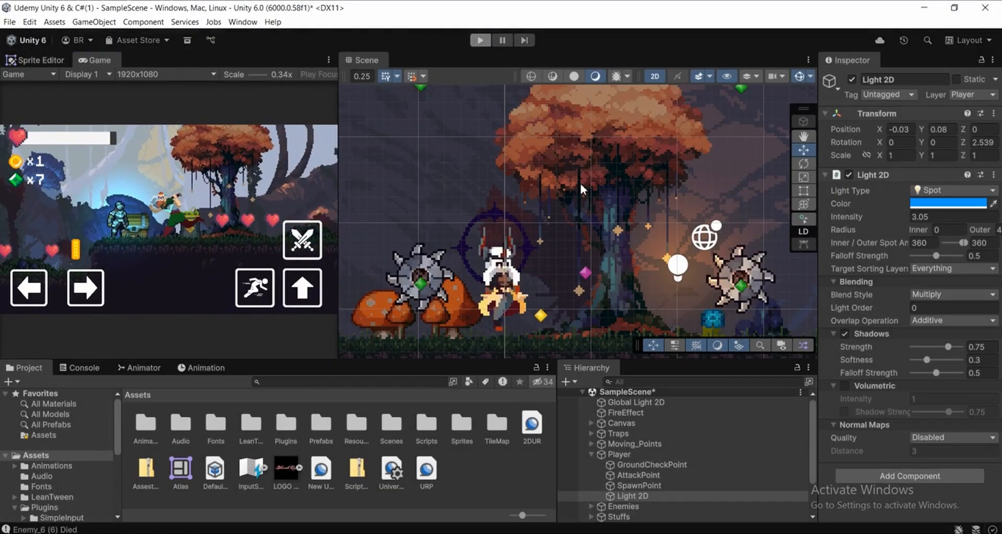
# Step: Collapse the Player object in the hierarchy
pyautogui.moveTo(693, 235); pyautogui.dragTo(502, 207, button='middle')
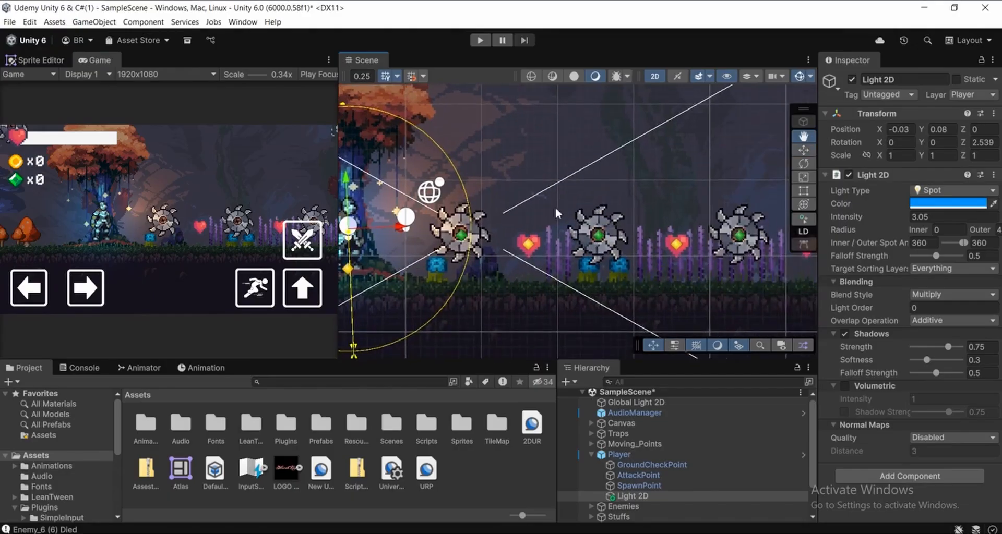
pyautogui.scroll(9, 638, 231)
pyautogui.moveTo(585, 237); pyautogui.dragTo(555, 240, button='middle')
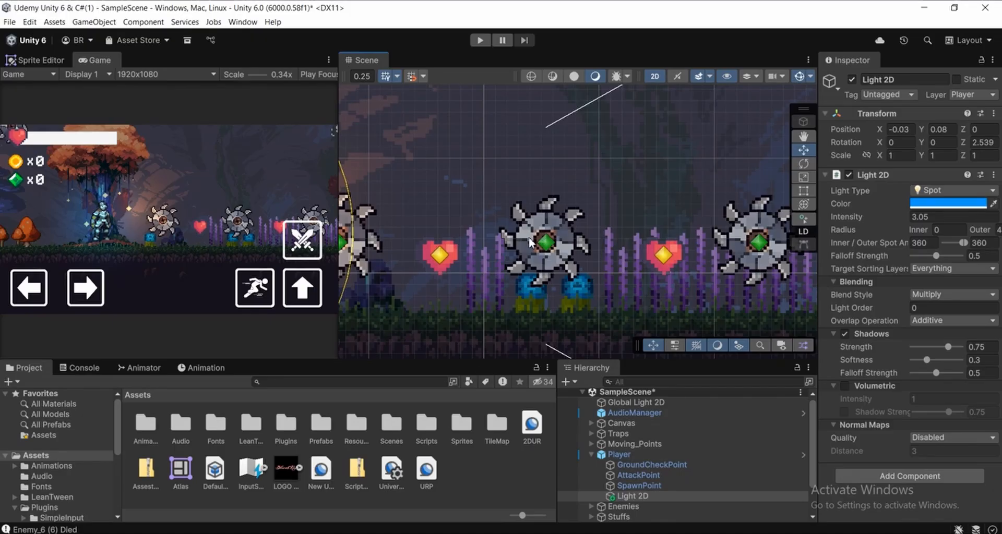
pyautogui.scroll(-2, 648, 455)
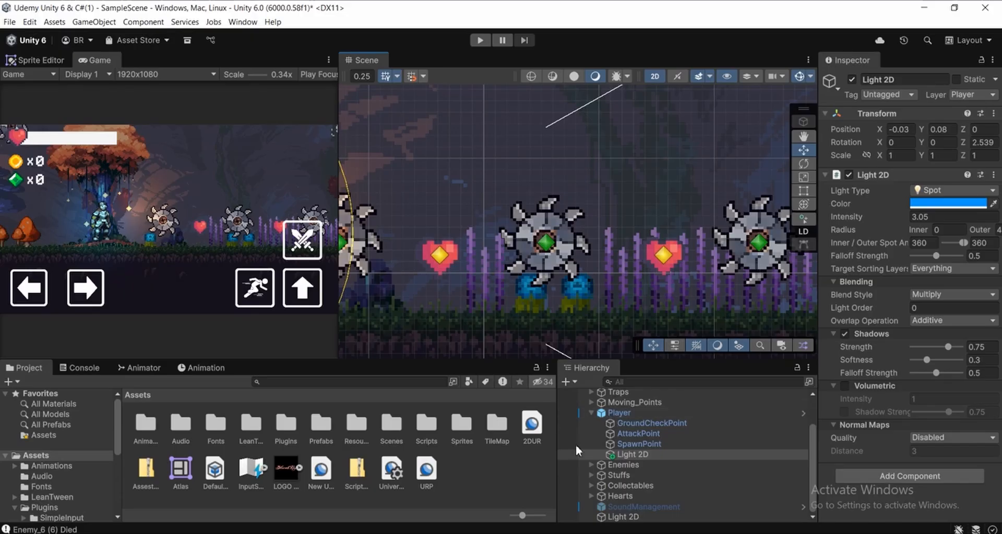
pyautogui.click(590, 413)
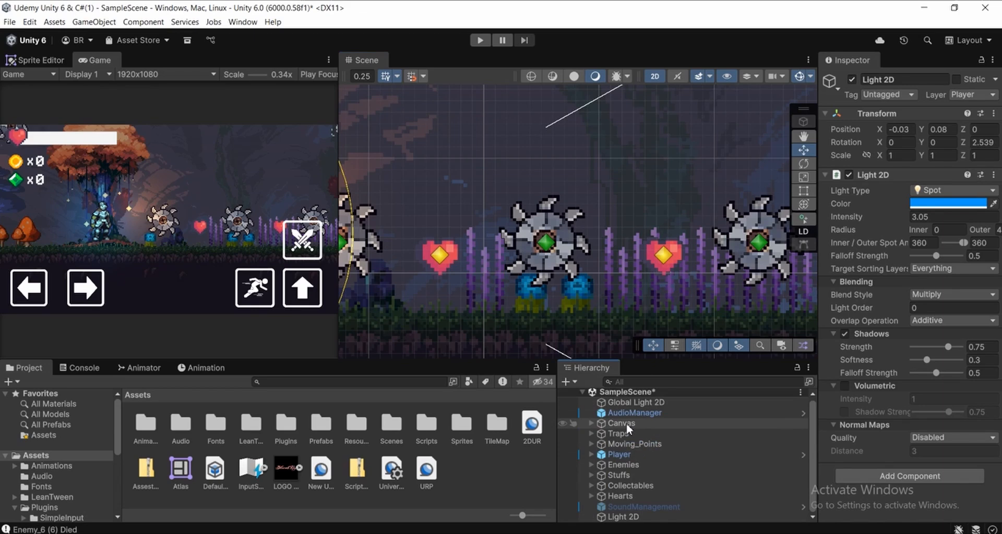